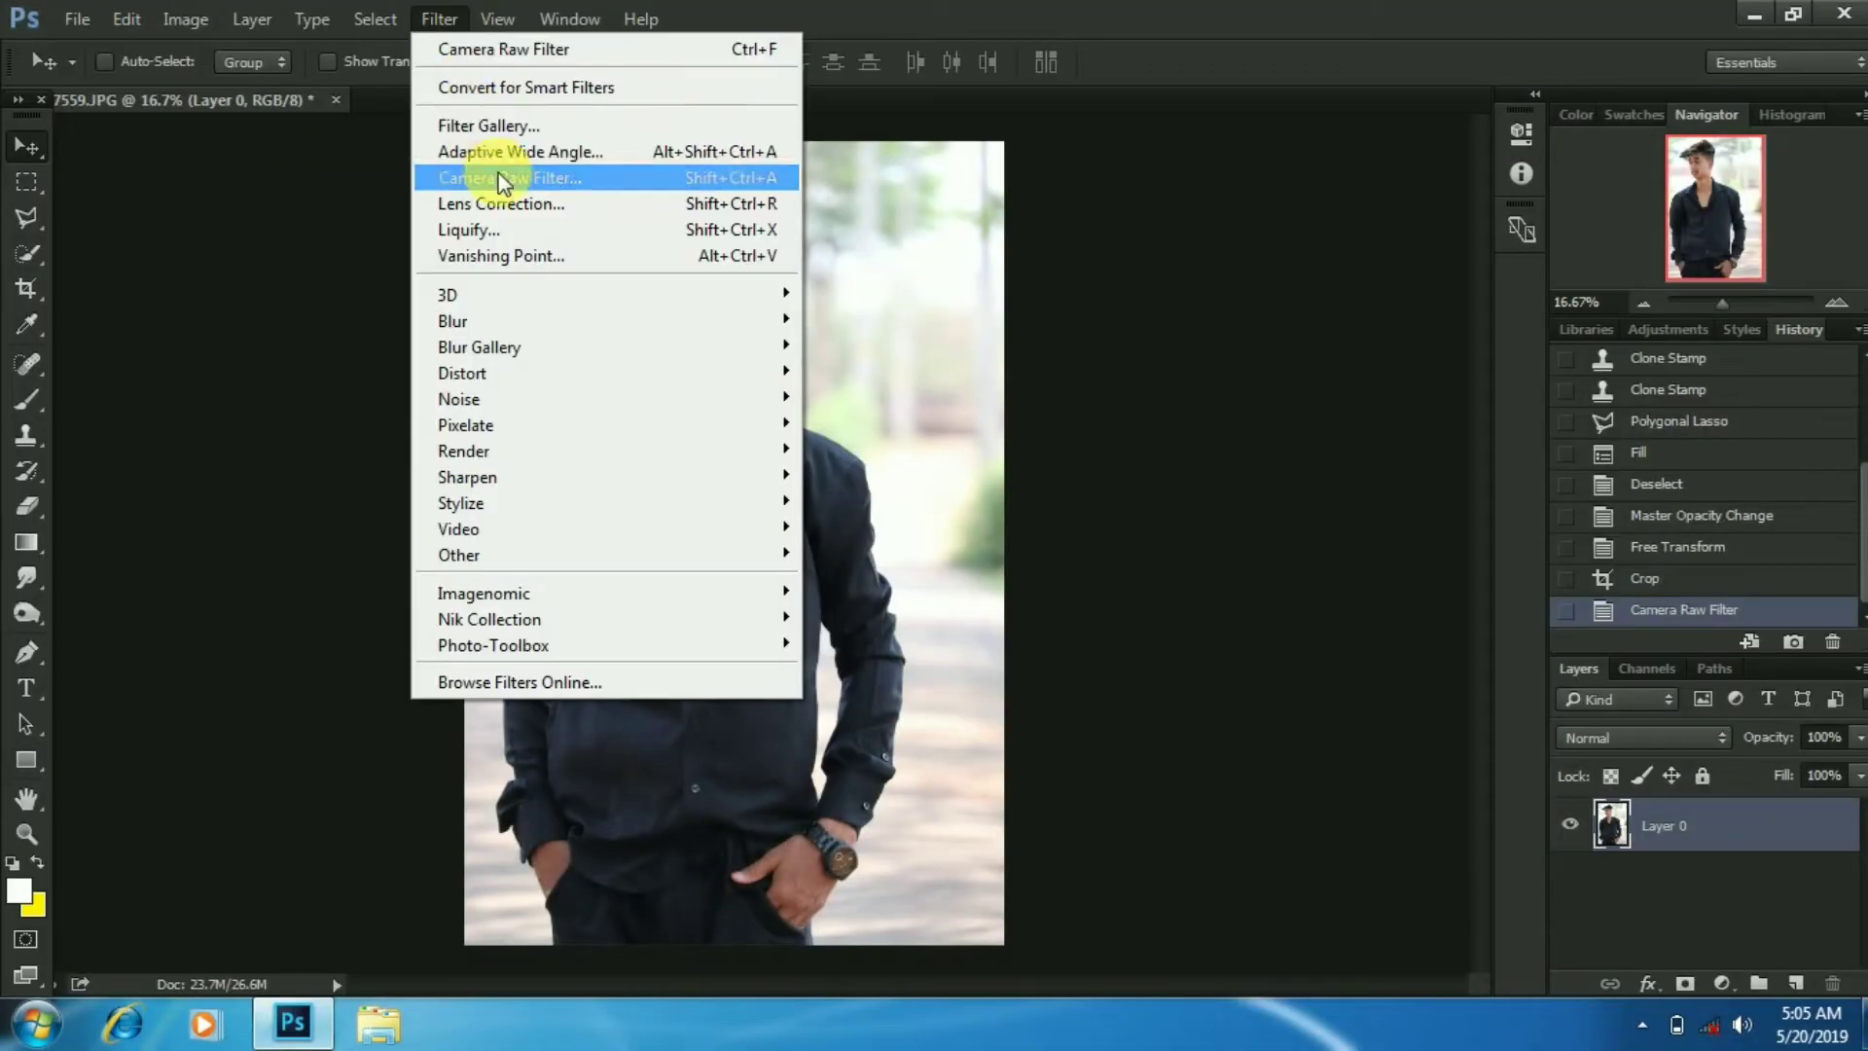
Open the portrait IMG_7559.JPG in the Camera Raw Filter
click(492, 177)
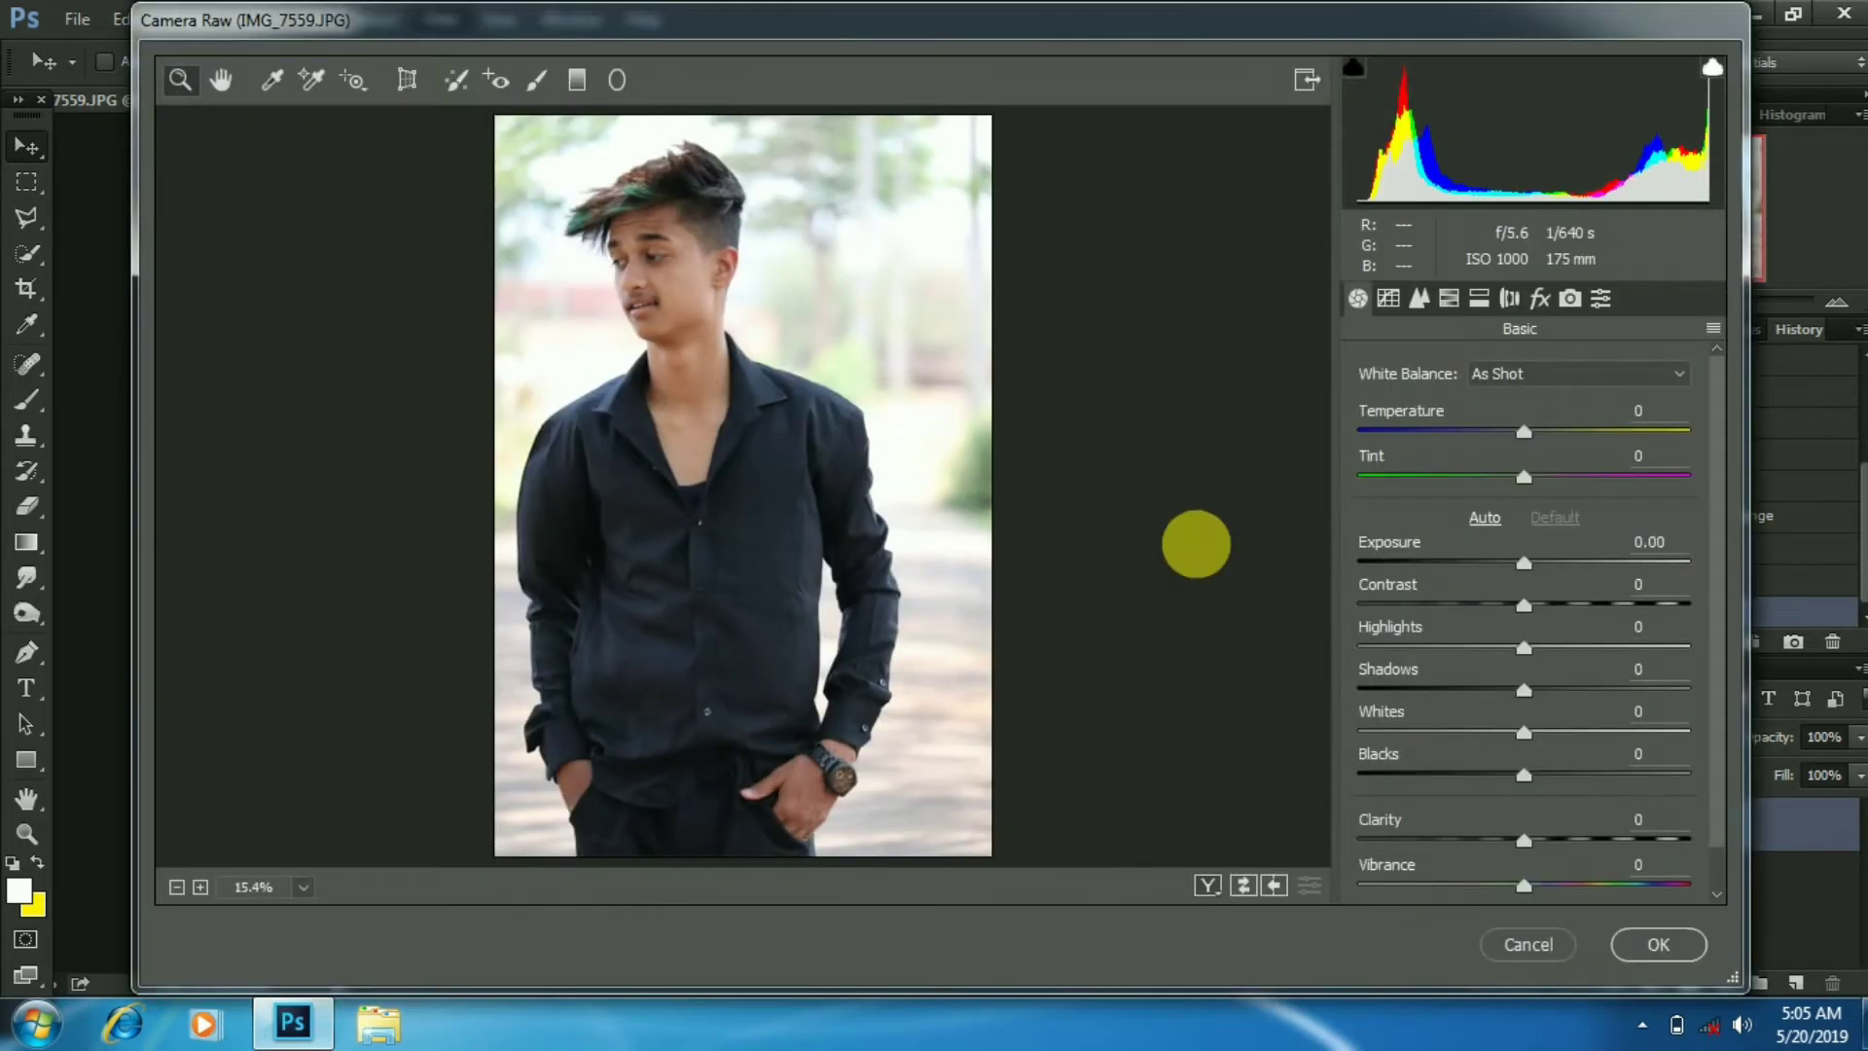
Raise orange (+41) and red luminance and red saturation, add a -37 post-crop vignette, and apply
click(1478, 298)
click(1529, 406)
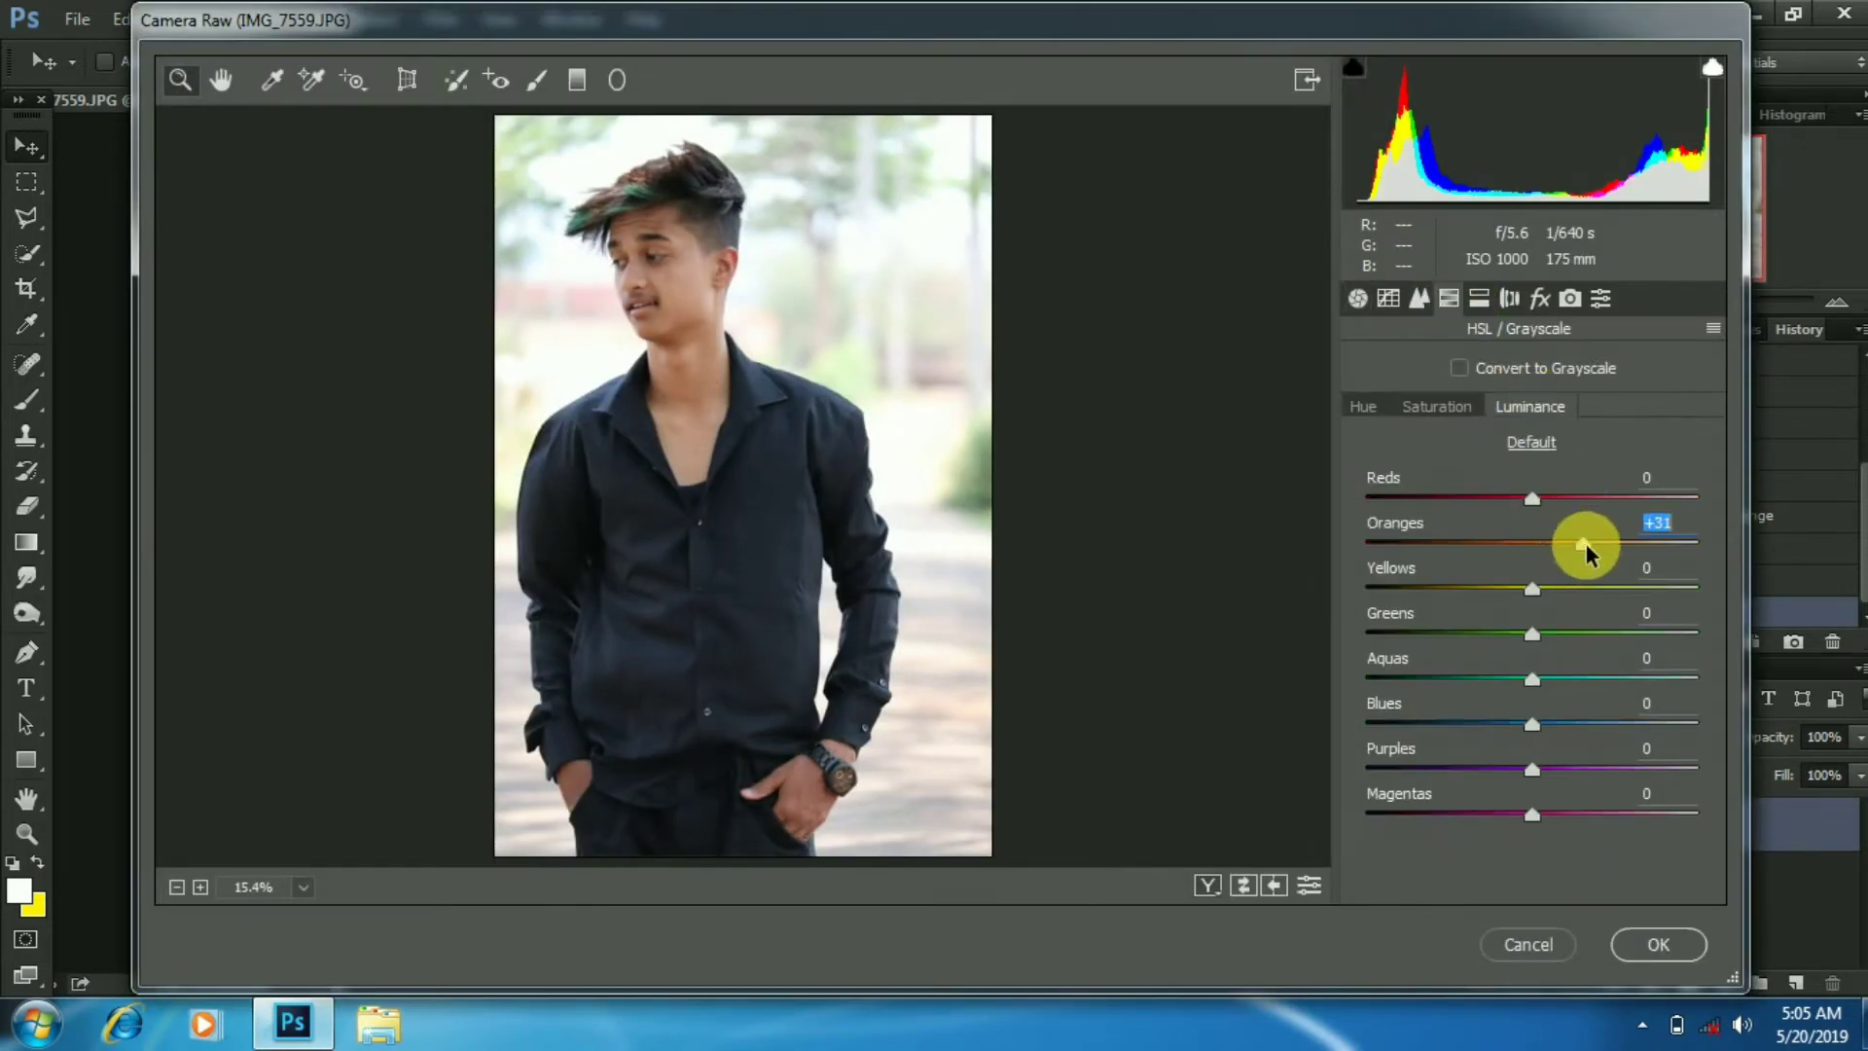
drag(1587, 552, 1590, 532)
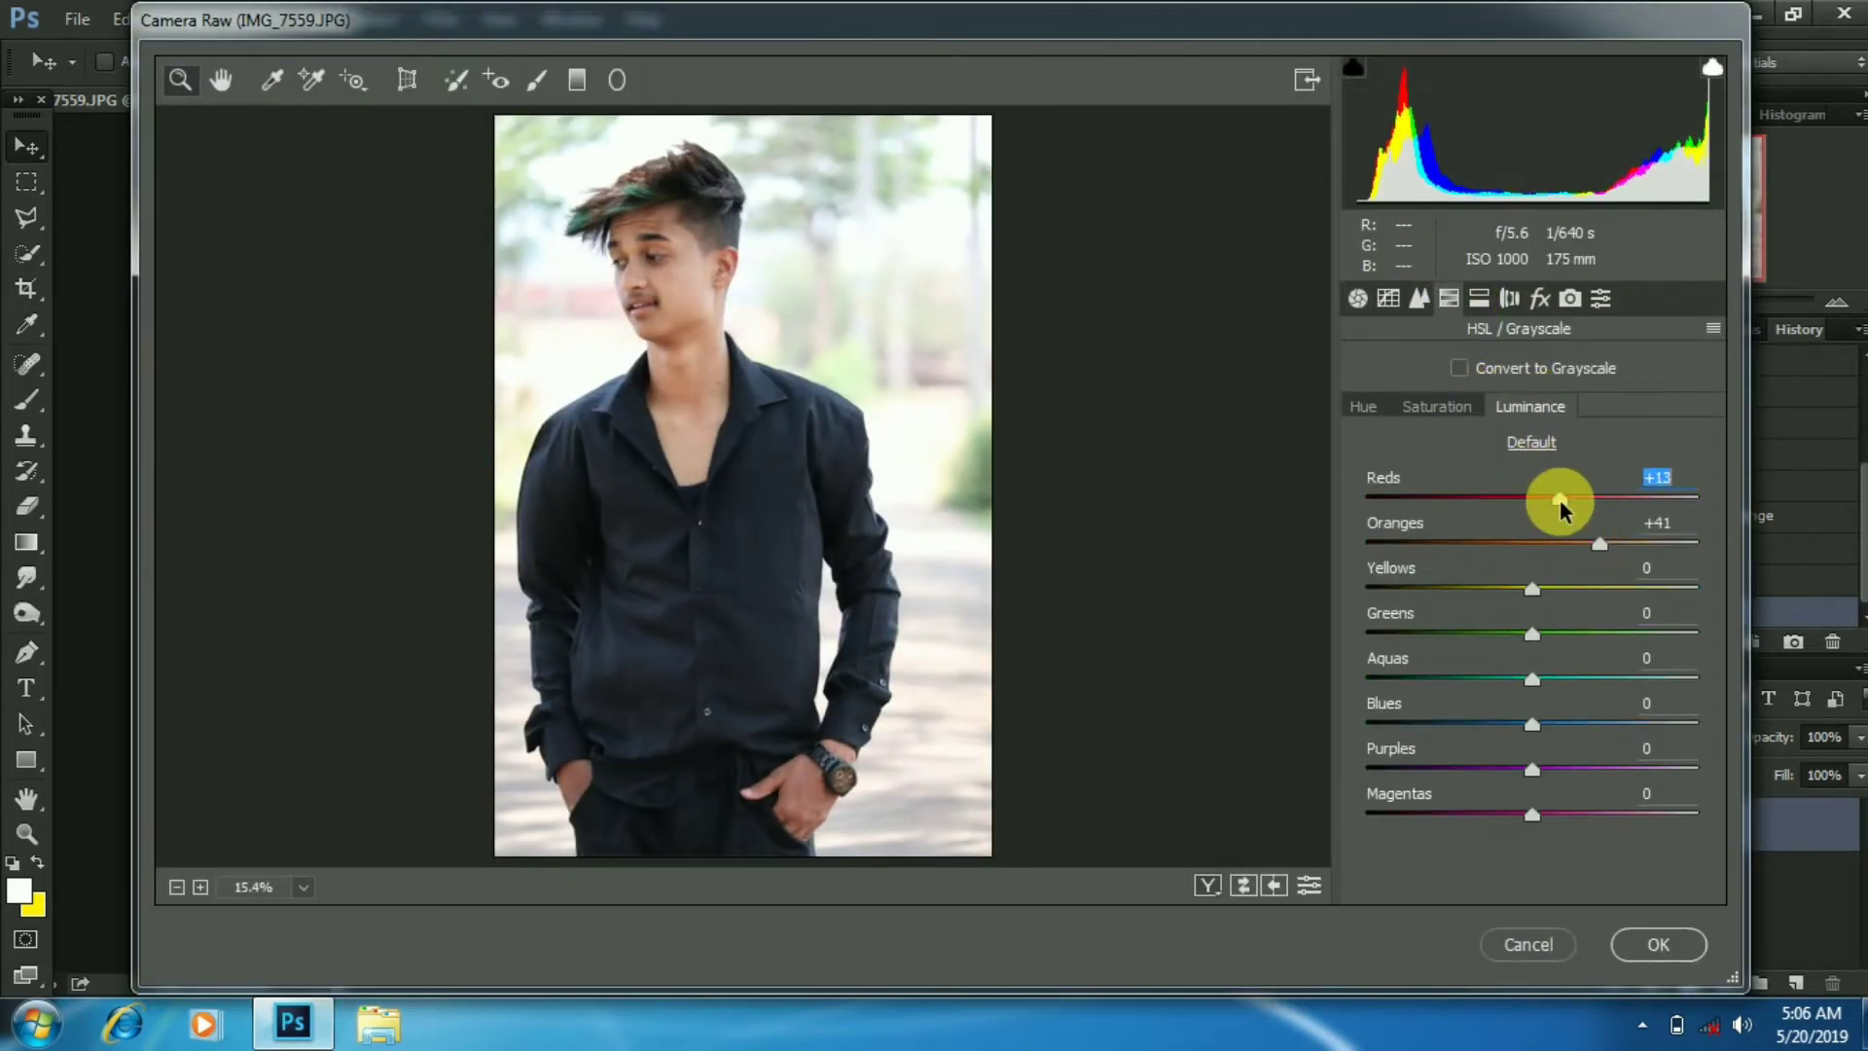
click(1436, 405)
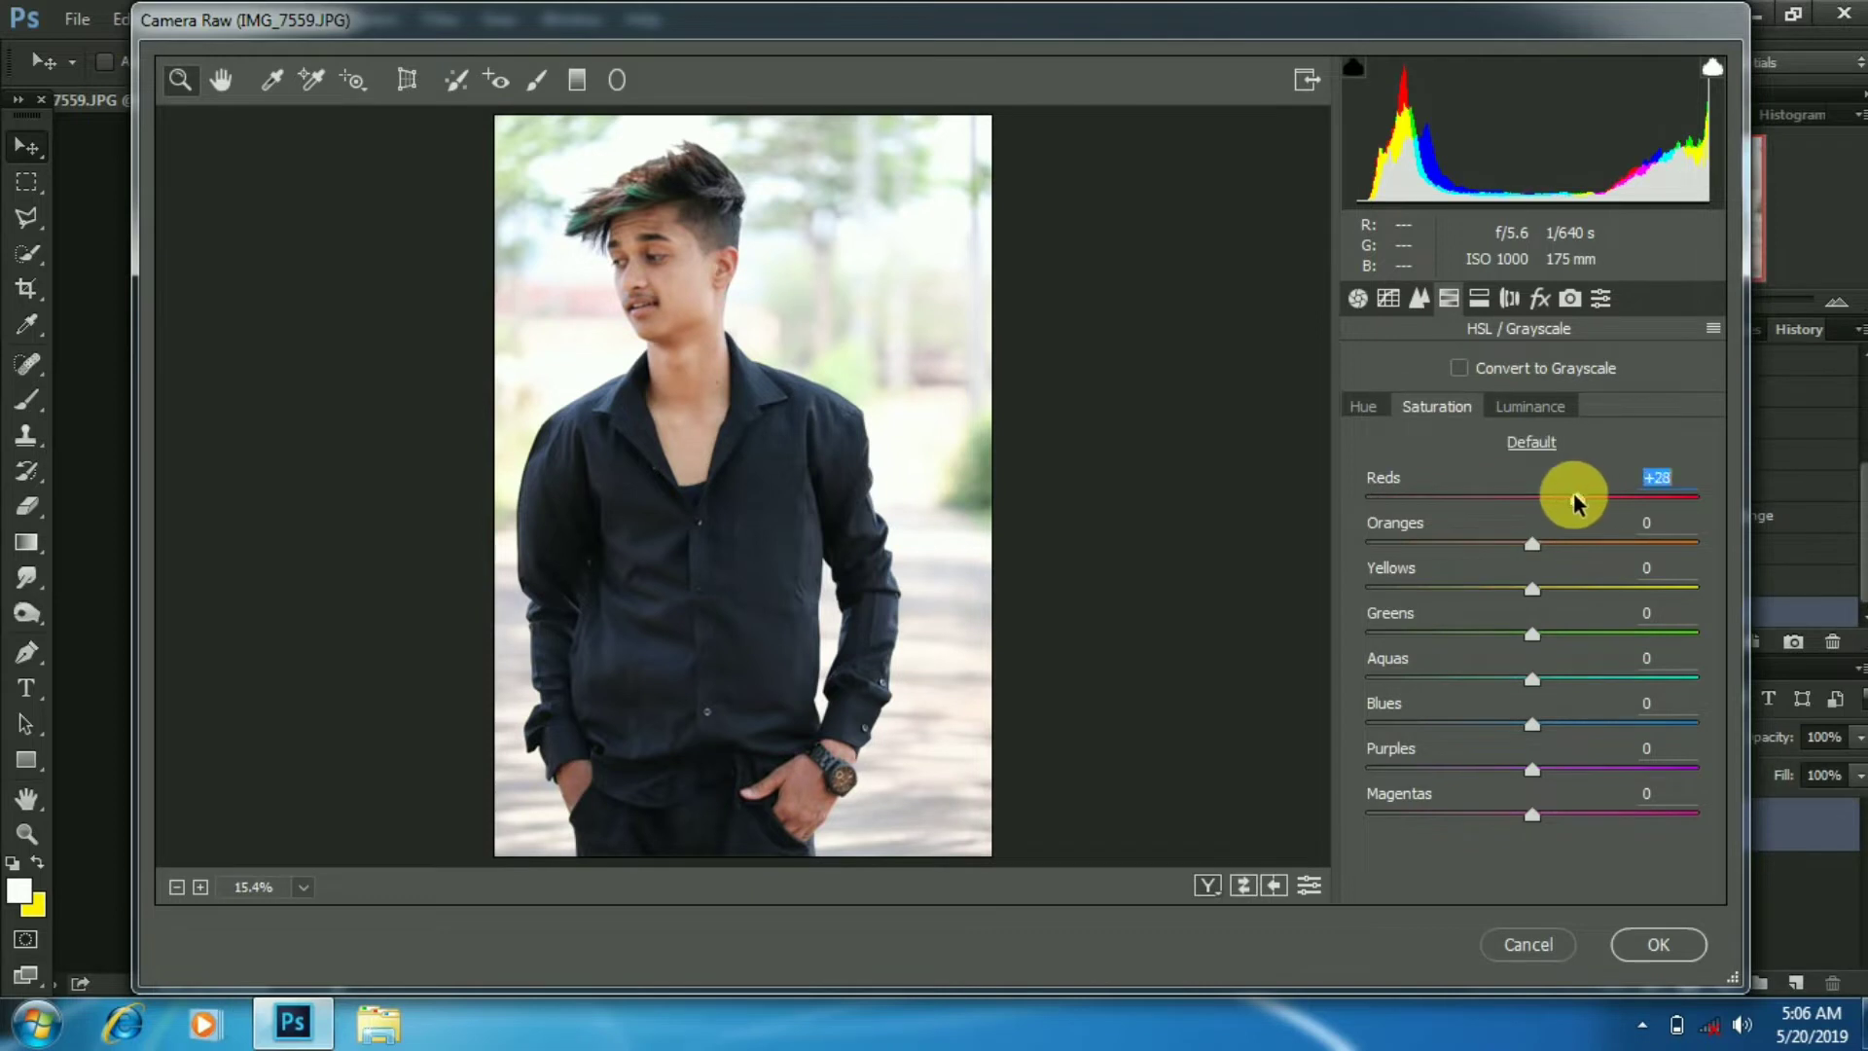
click(1540, 298)
drag(1524, 747, 1467, 754)
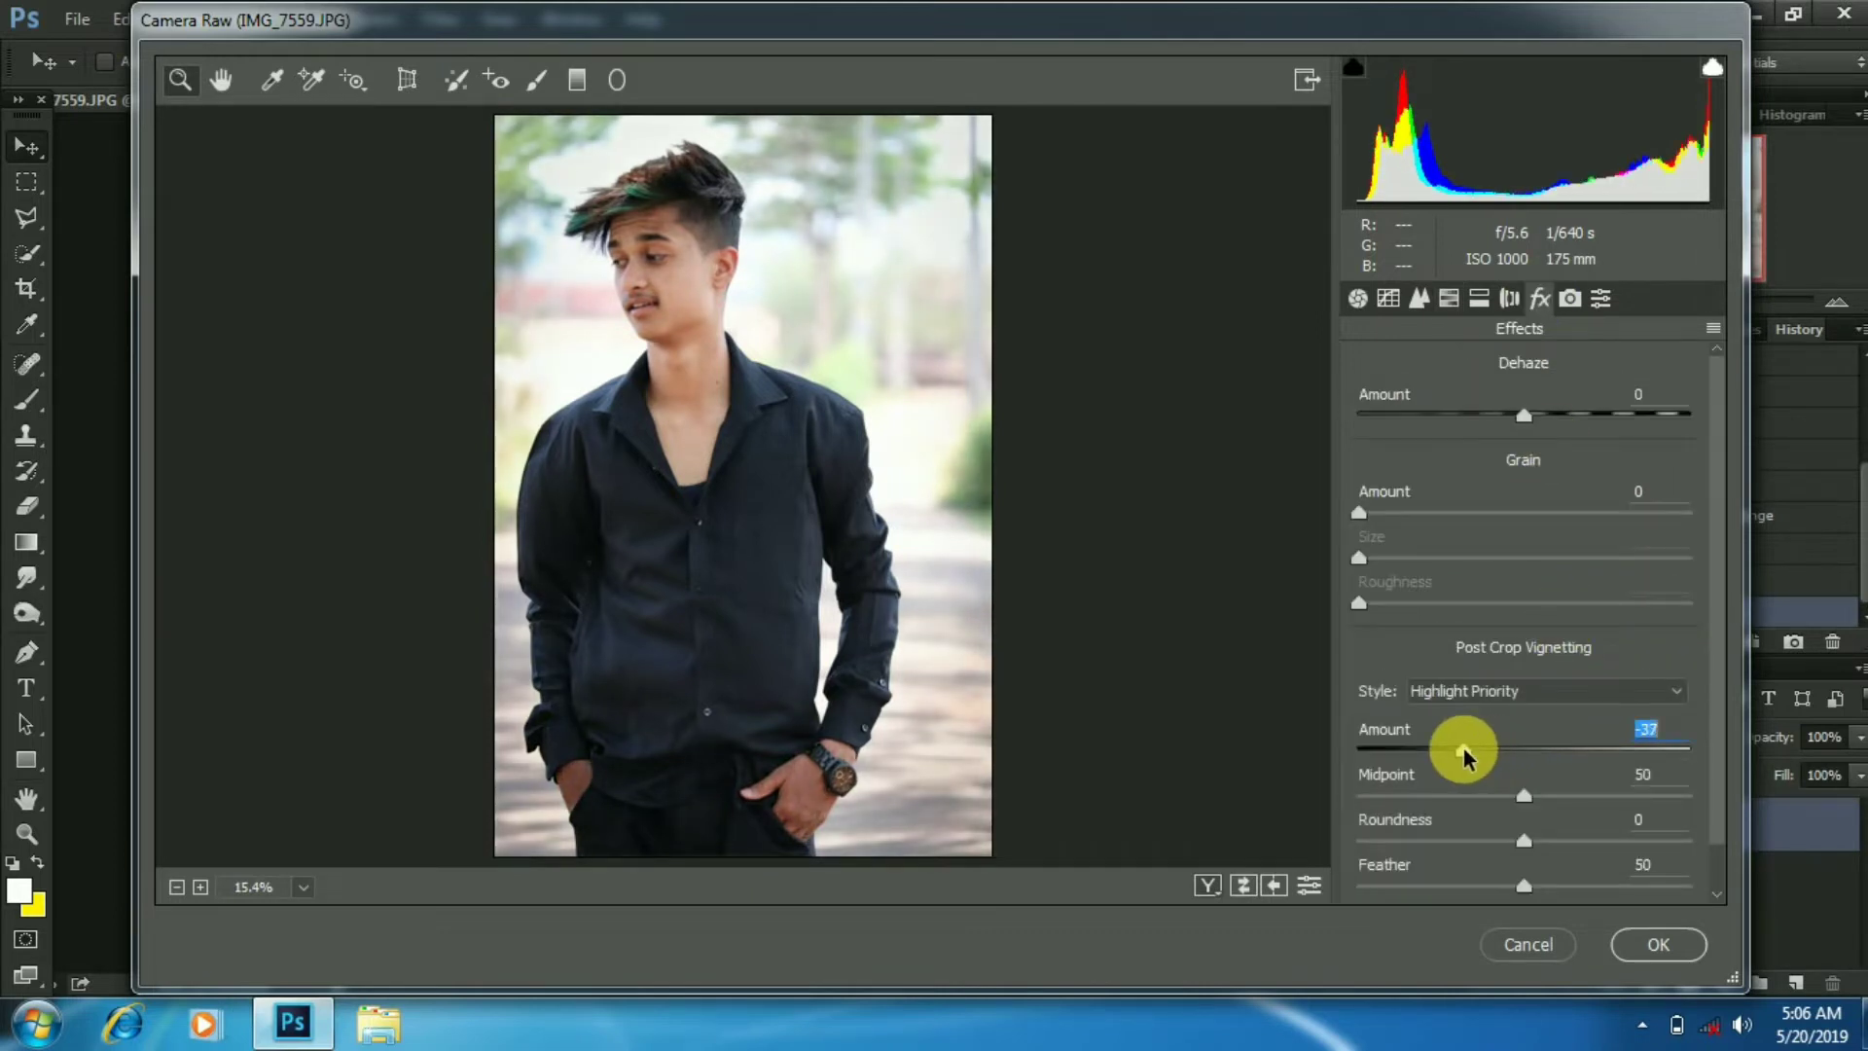
click(1644, 942)
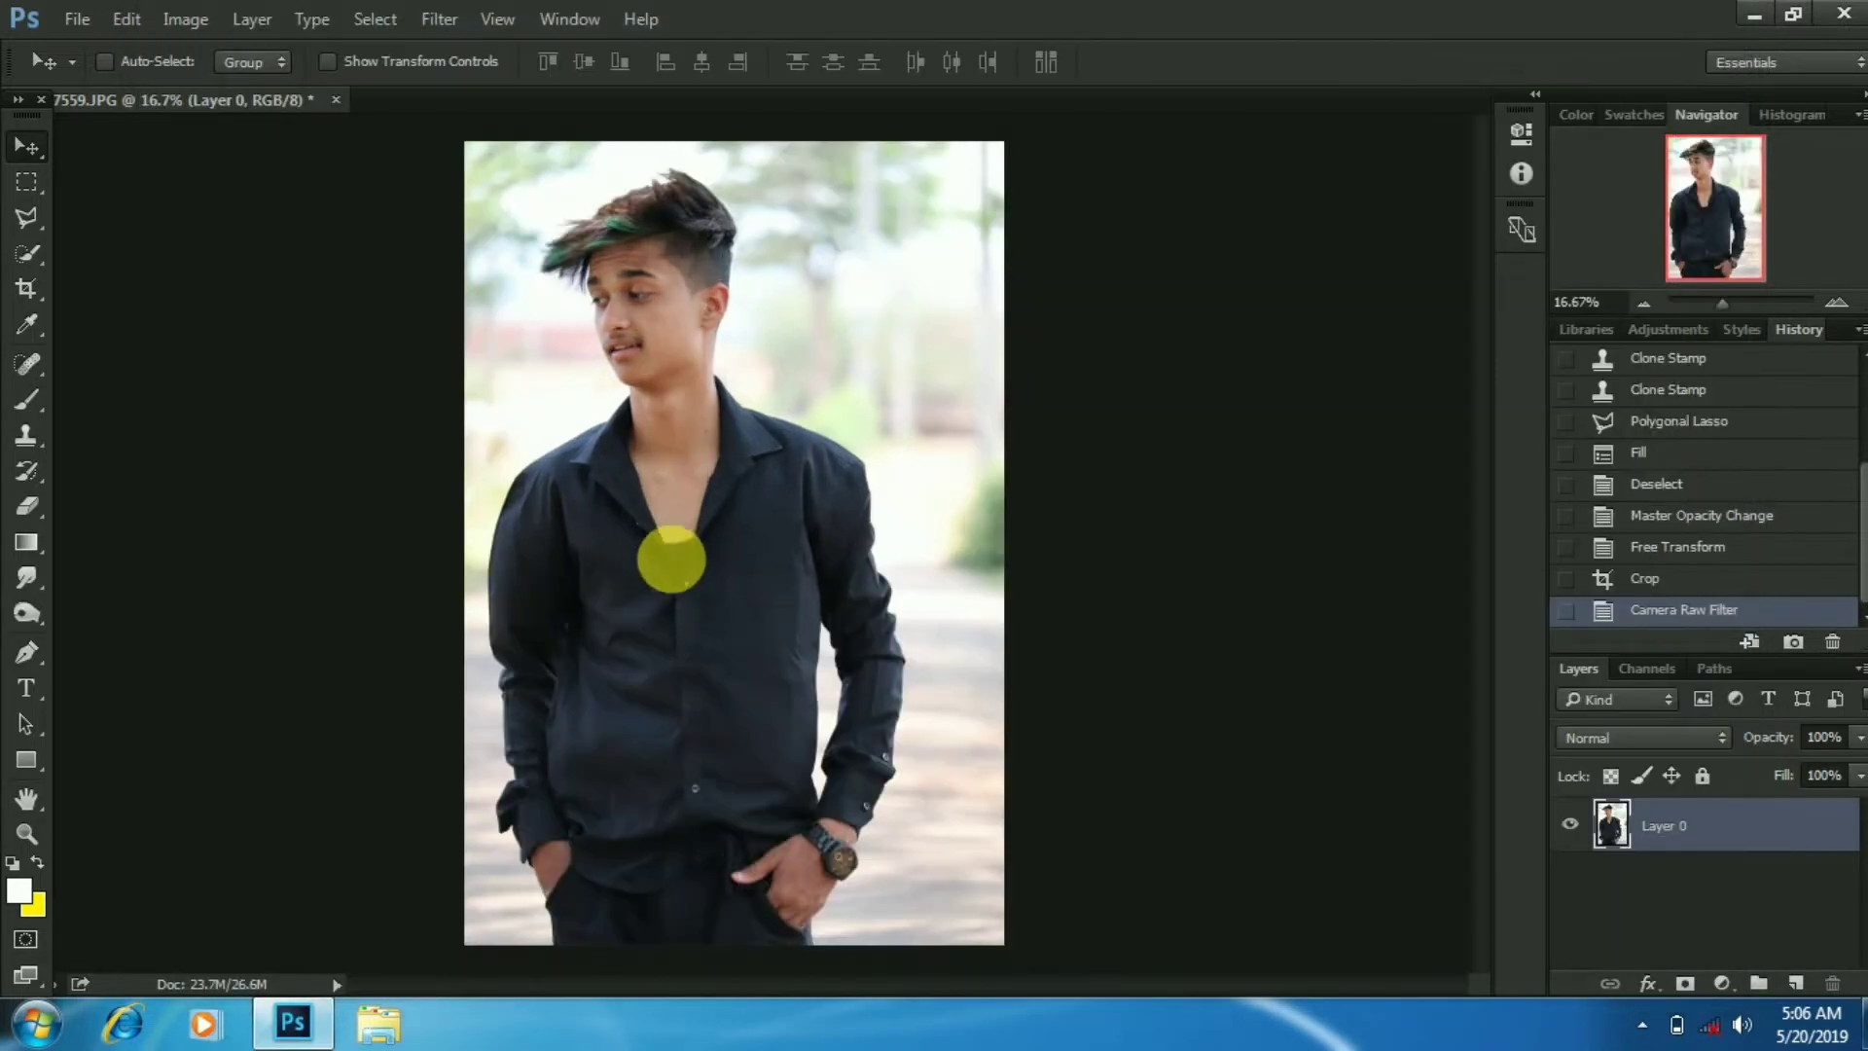
Quick-select the background to the right of, above and left of the young man
key(p)
key(ctrl+plus)
key(ctrl+plus)
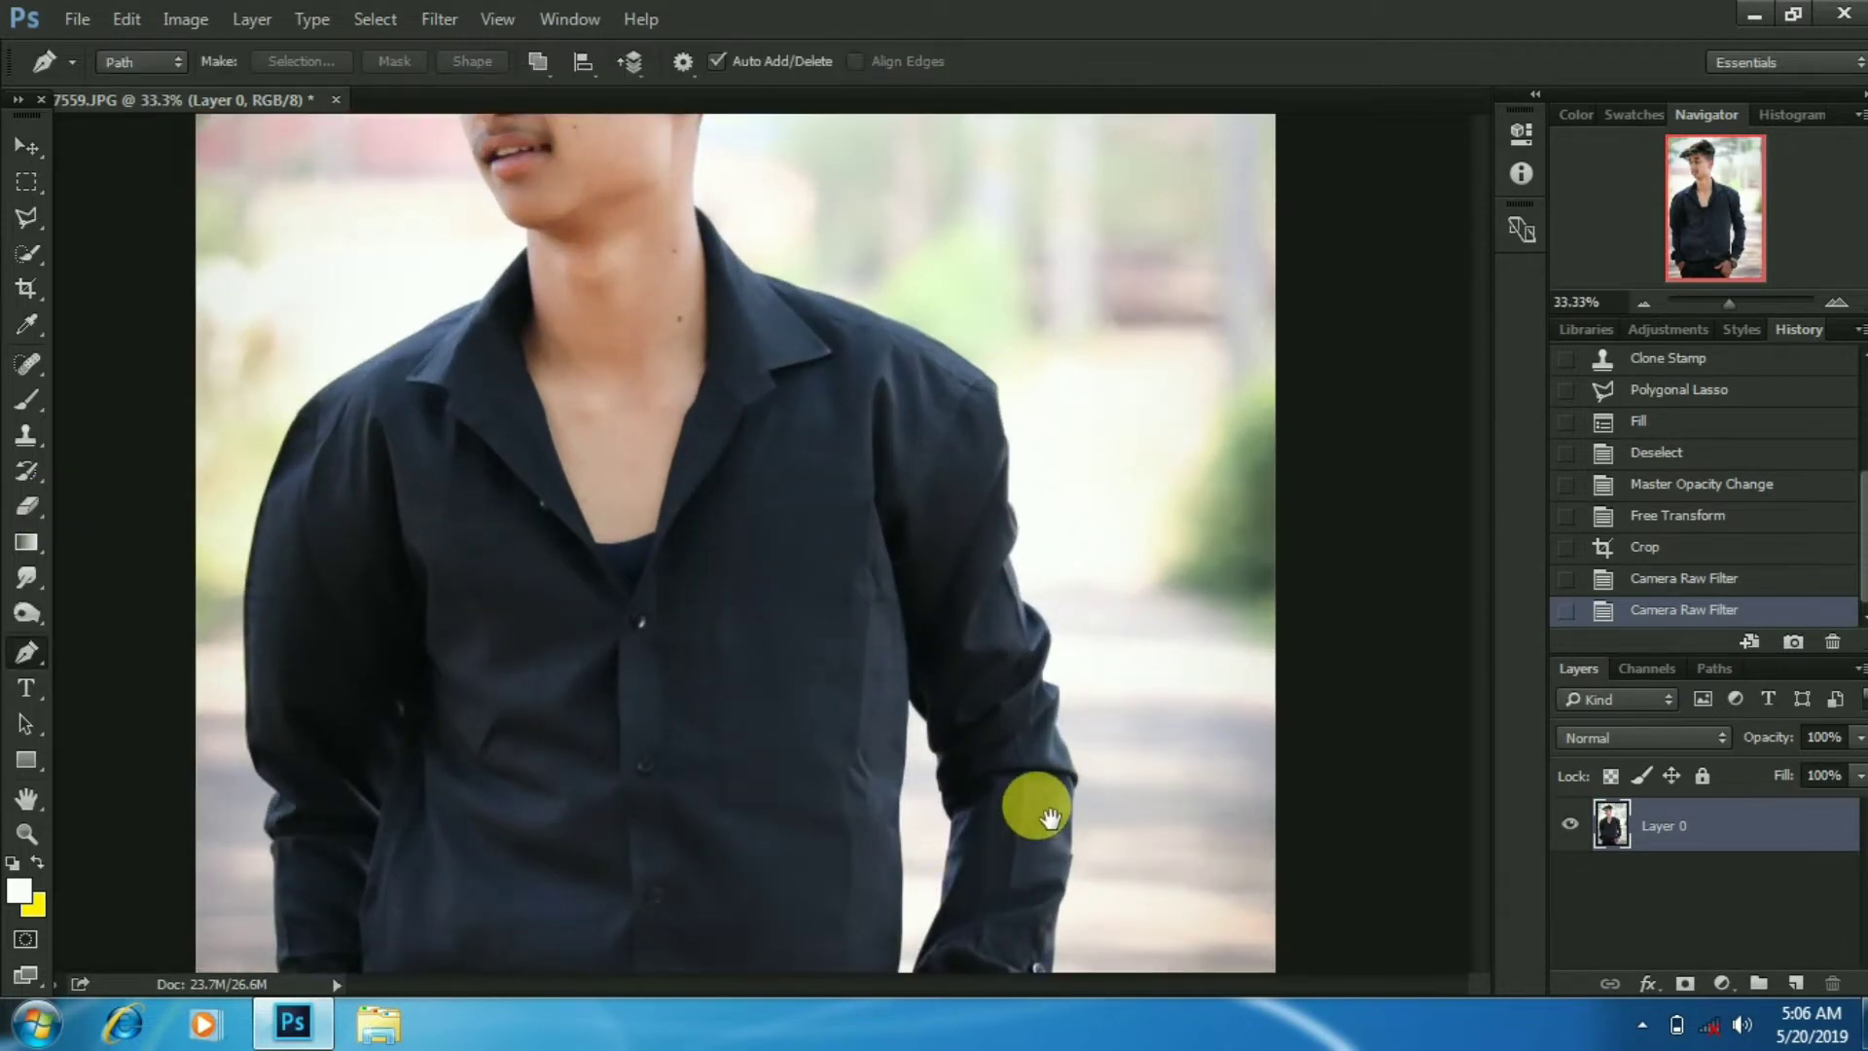
drag(750, 416, 810, 819)
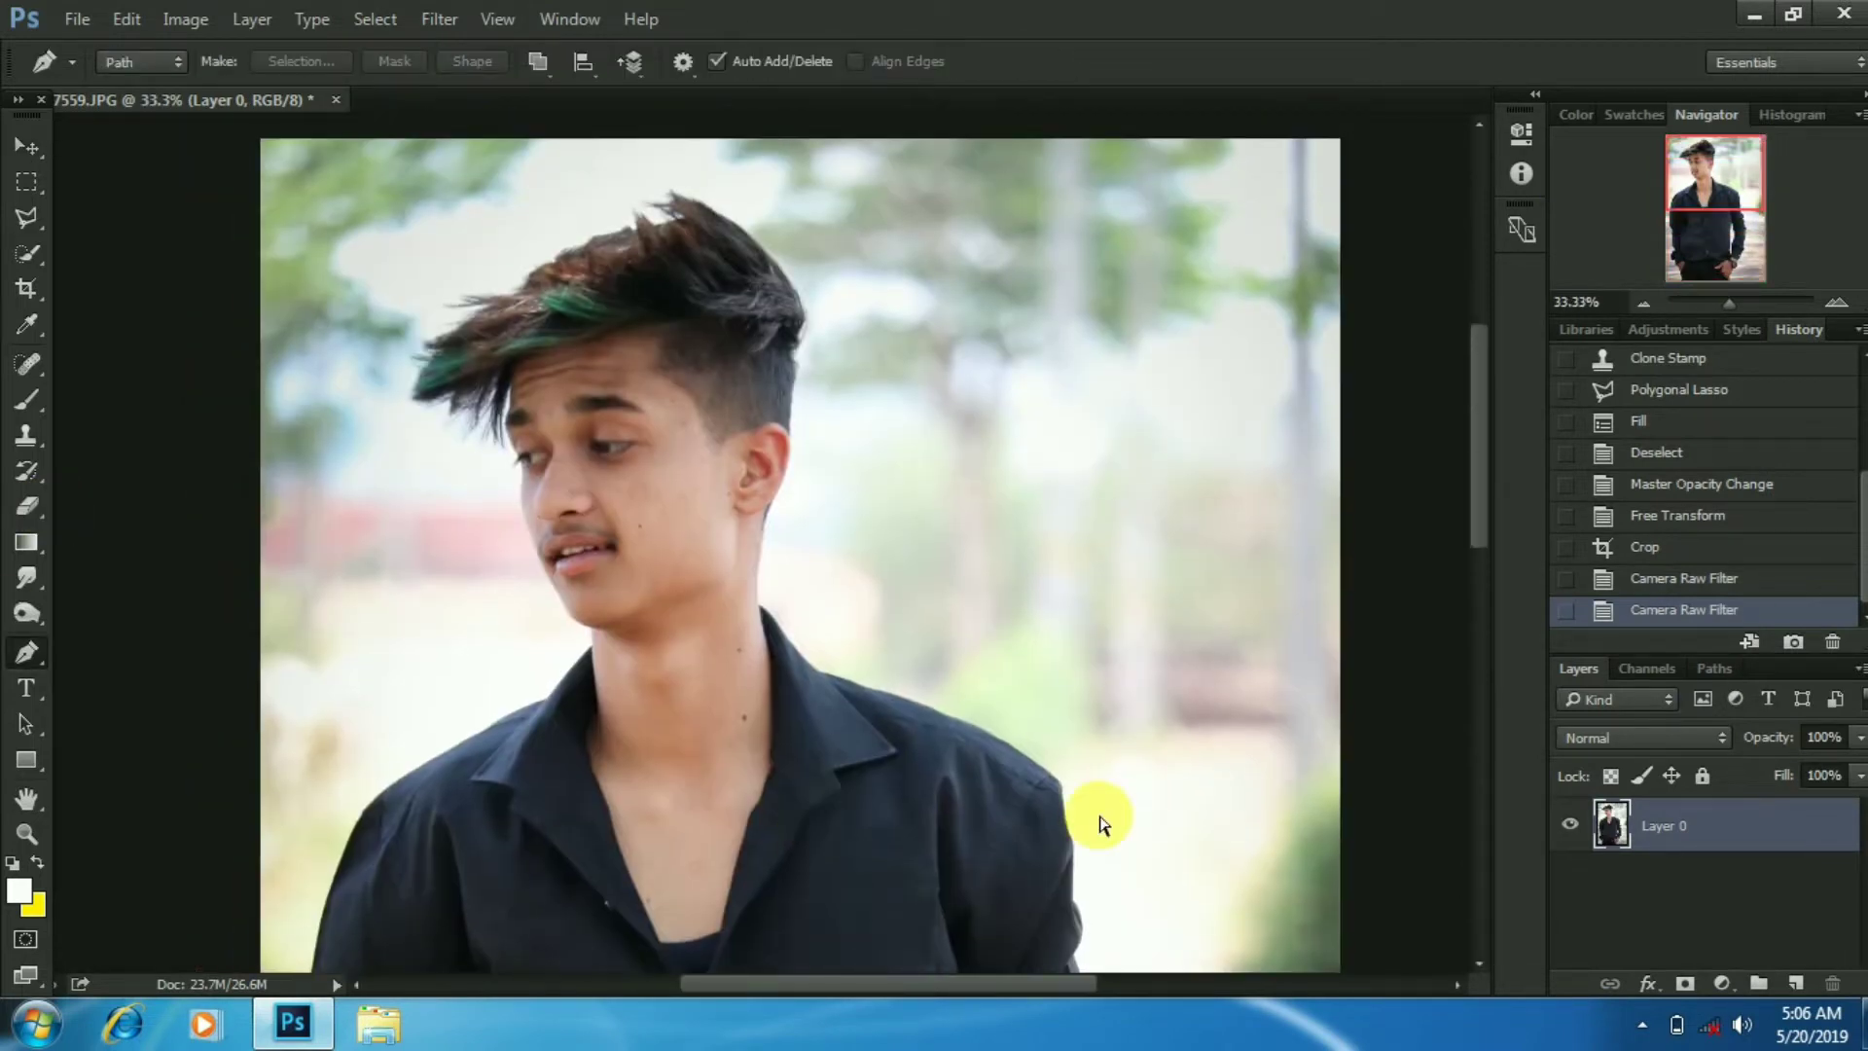
key(ctrl+minus)
click(27, 253)
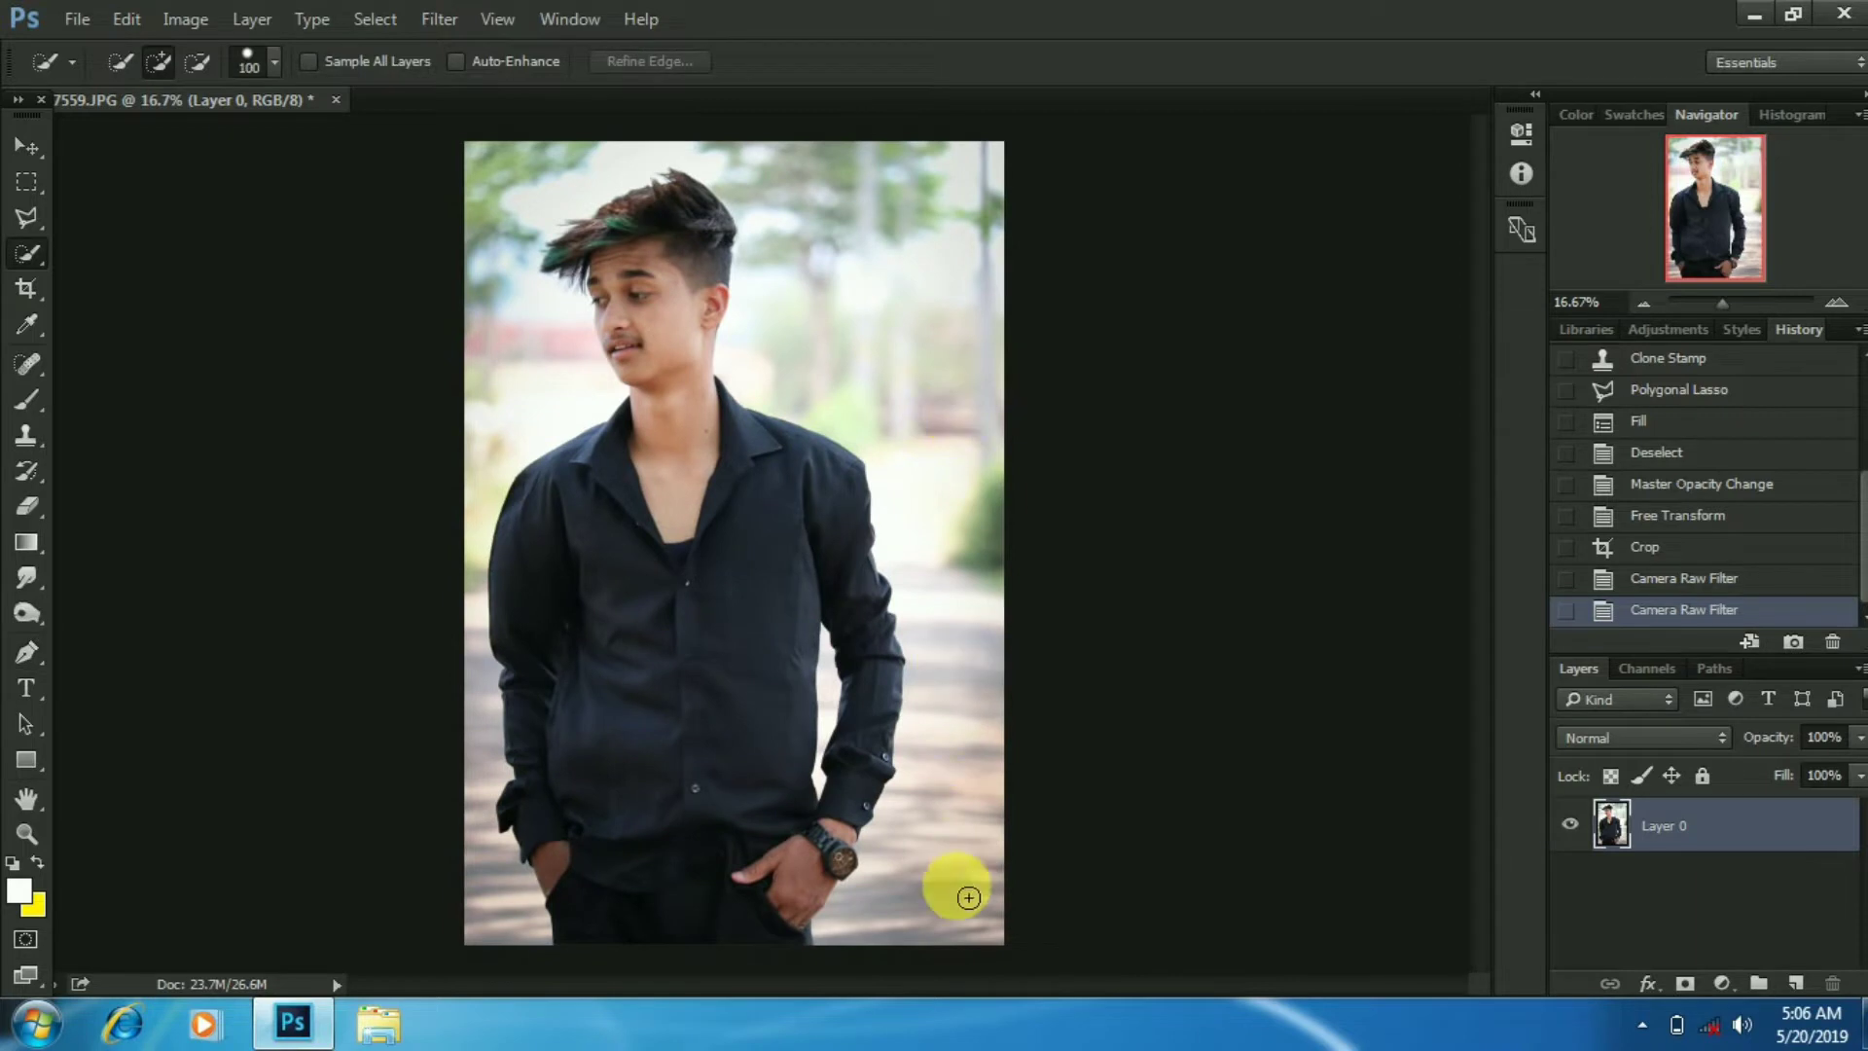
mouse_move(996, 604)
mouse_down()
mouse_move(964, 283)
mouse_move(500, 876)
mouse_up()
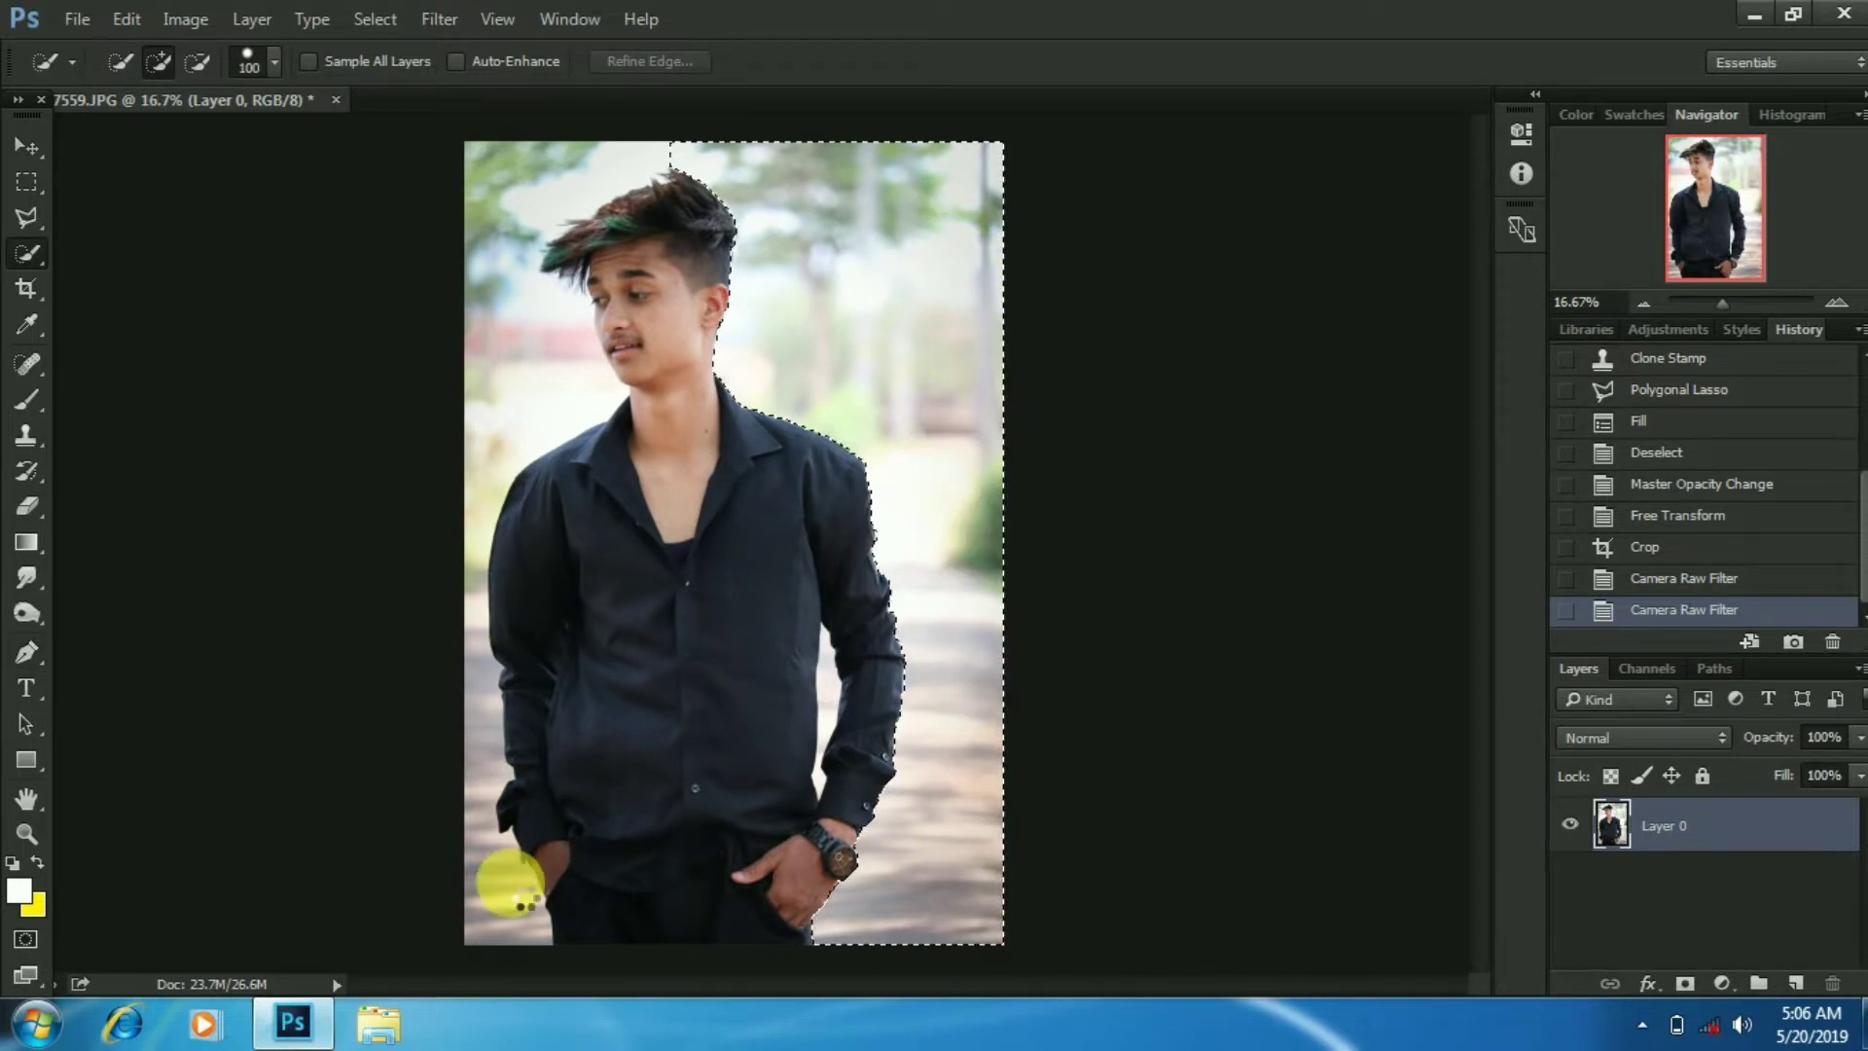
key(bracketleft)
key(bracketleft)
key(bracketleft)
mouse_move(469, 657)
mouse_down()
mouse_move(506, 452)
mouse_move(666, 417)
mouse_up()
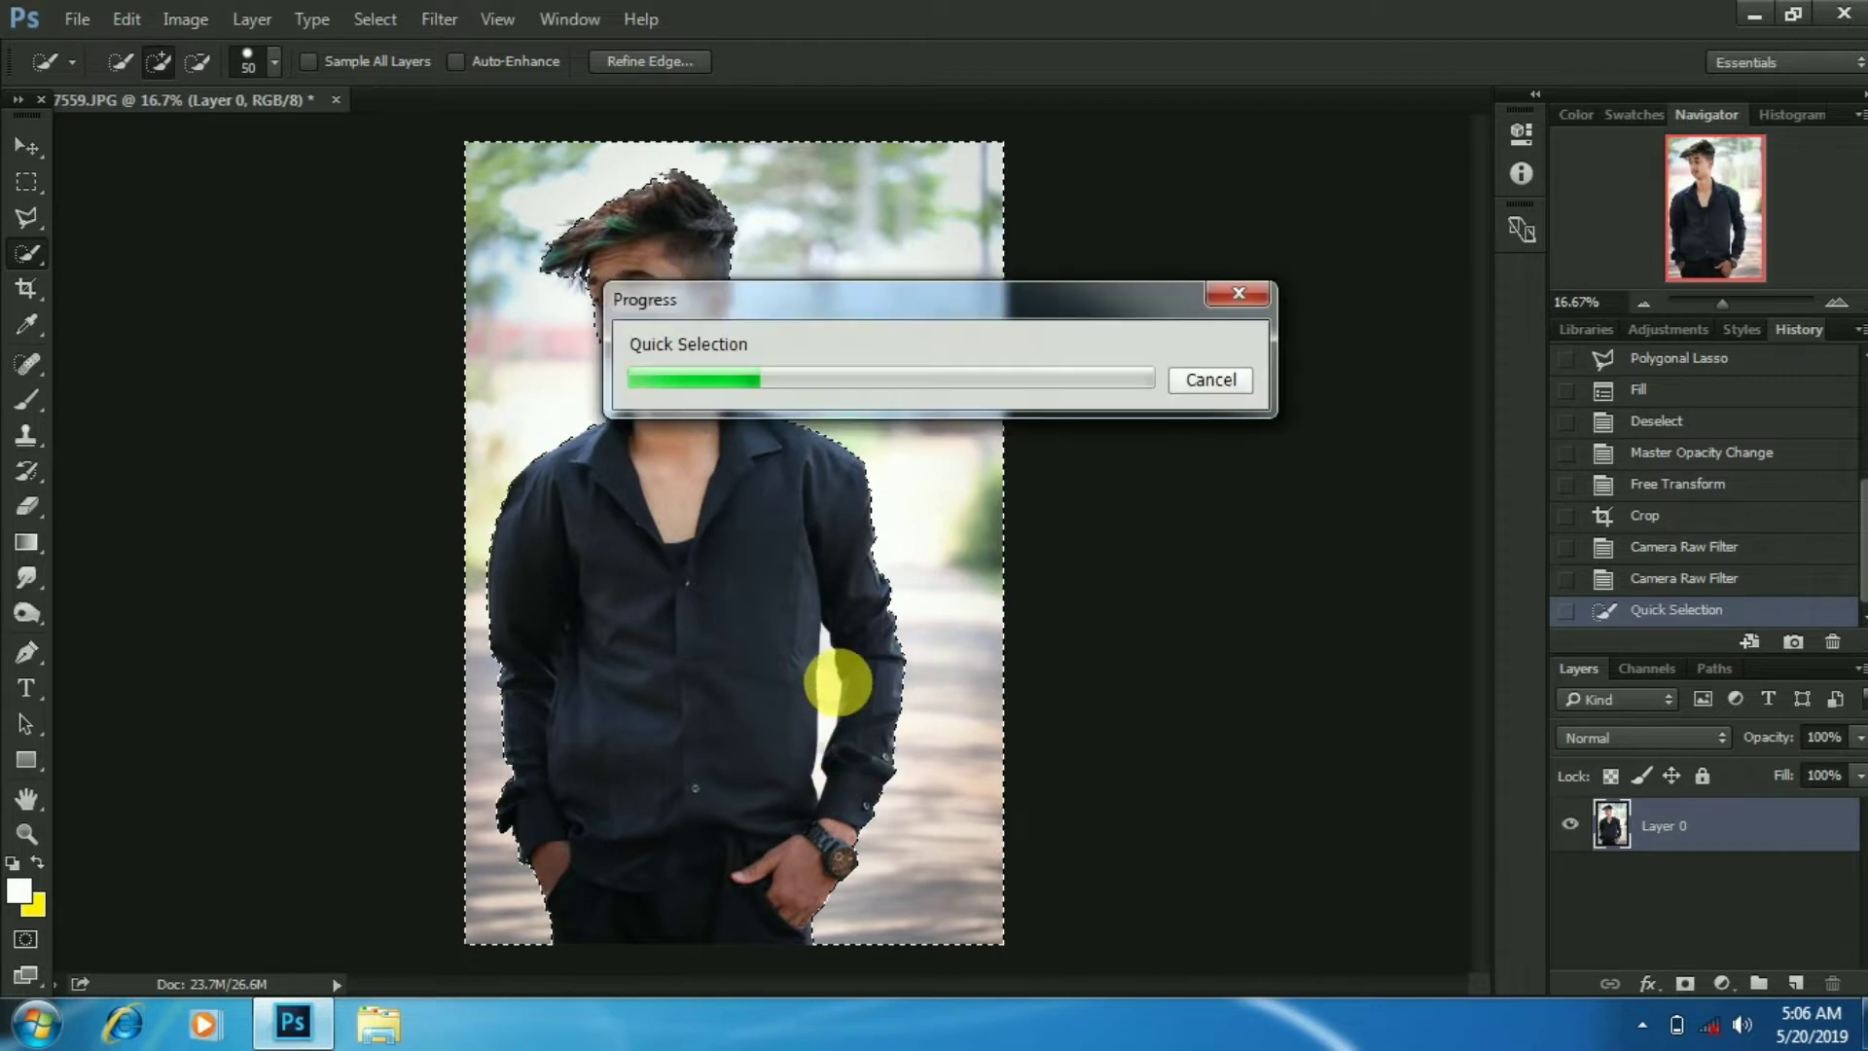
Add the remaining background around the right arm, then invert so the man is selected
key(bracketleft)
key(bracketleft)
key(bracketleft)
click(854, 718)
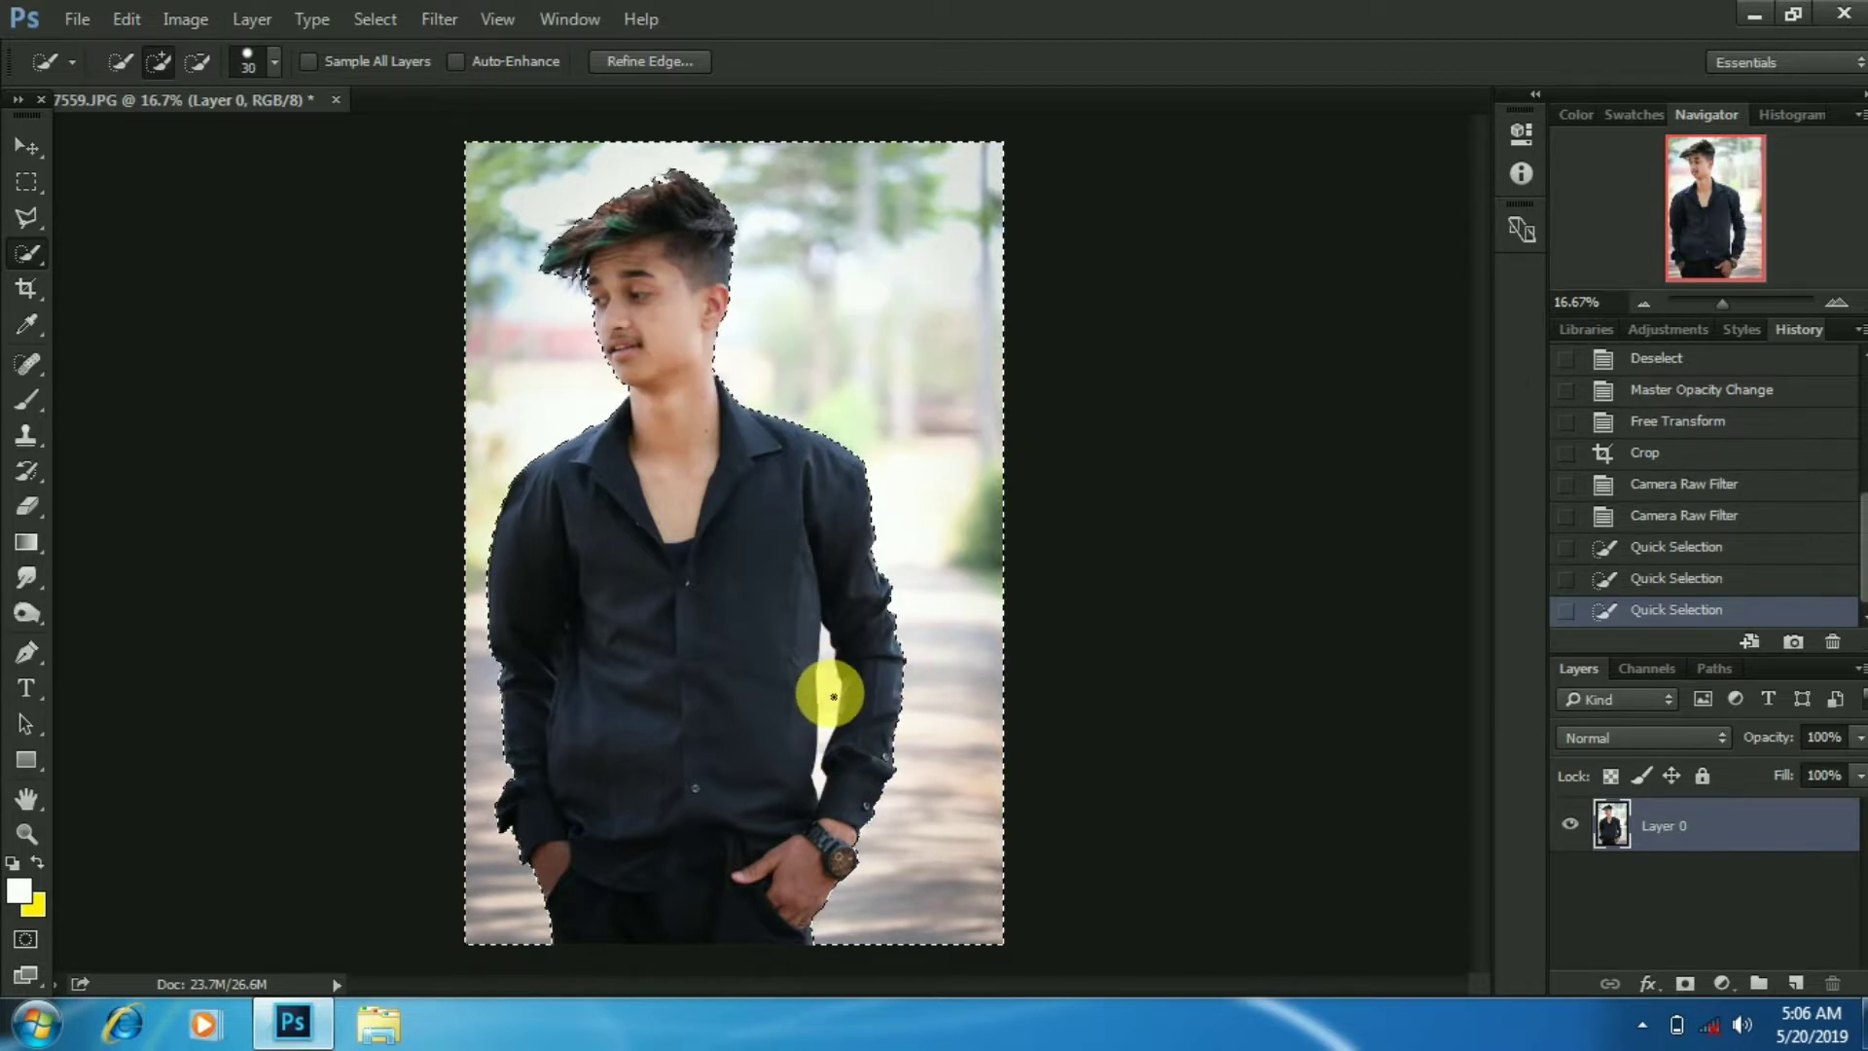
click(914, 719)
drag(867, 746, 827, 701)
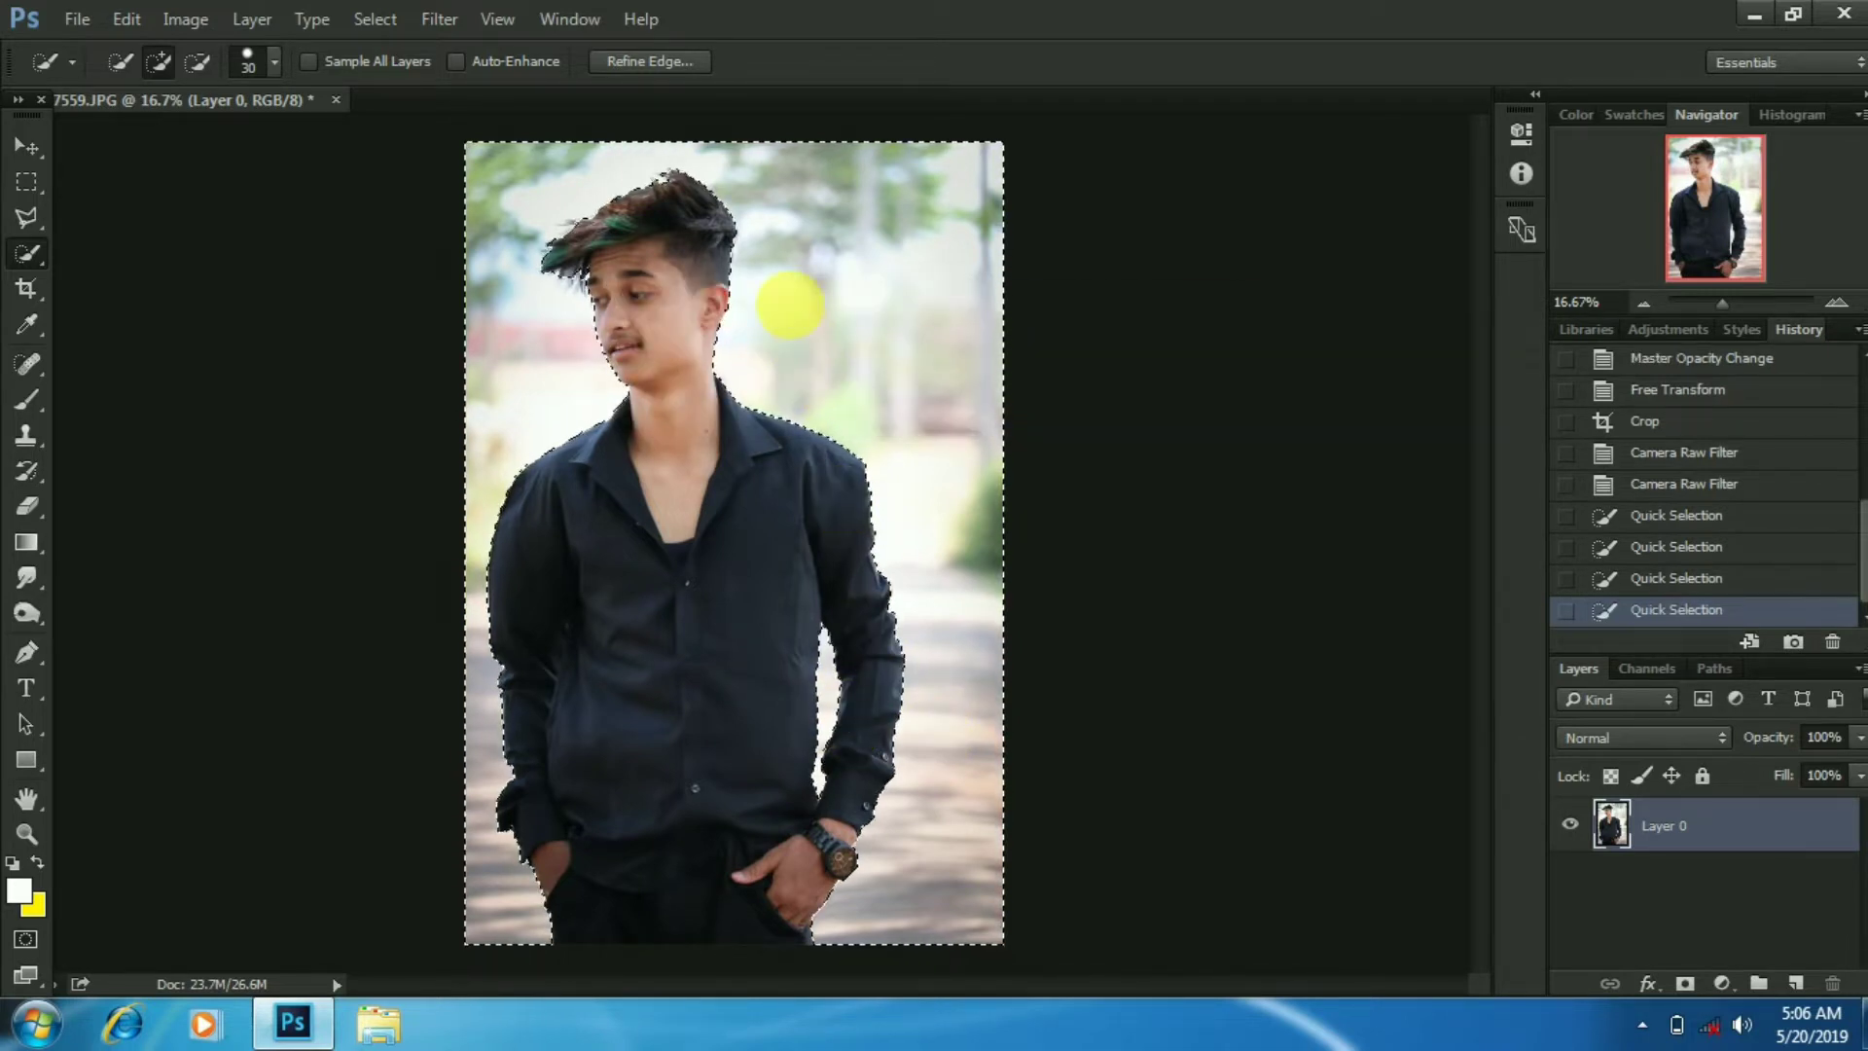
click(790, 305)
right_click(793, 307)
click(833, 370)
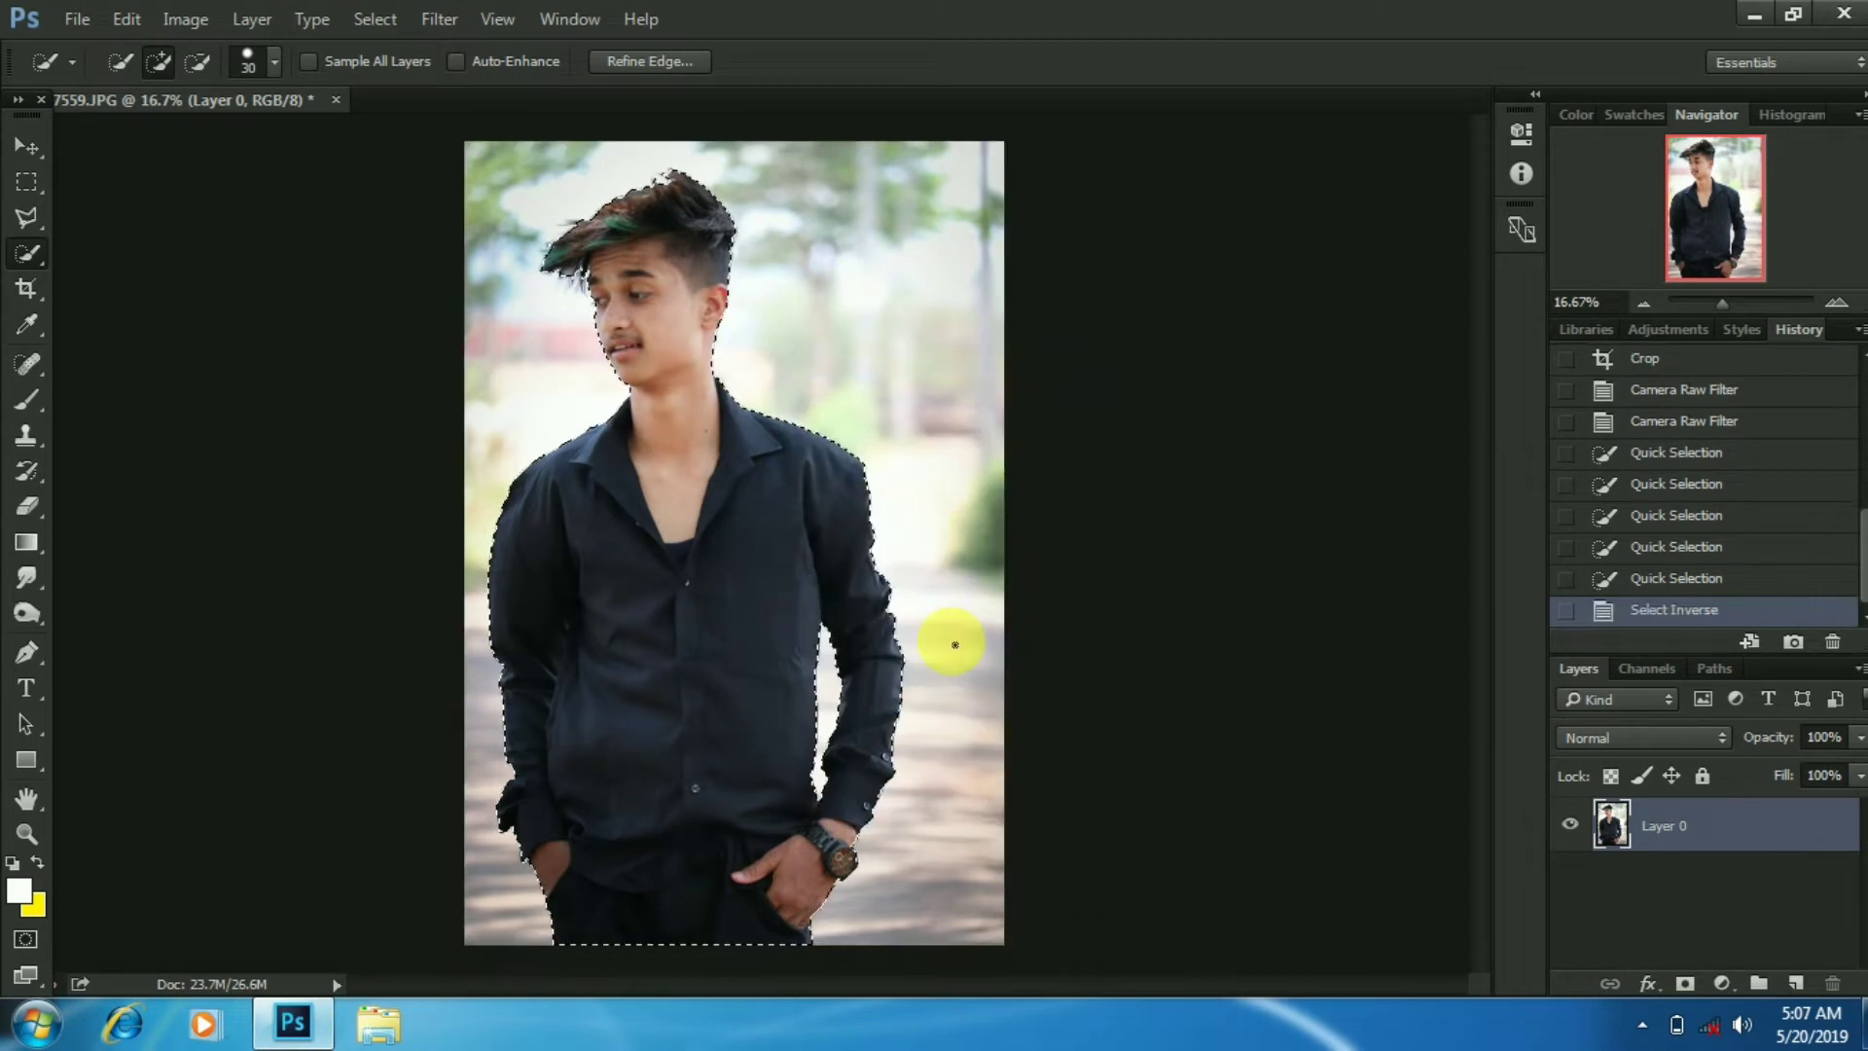
key(ctrl+plus)
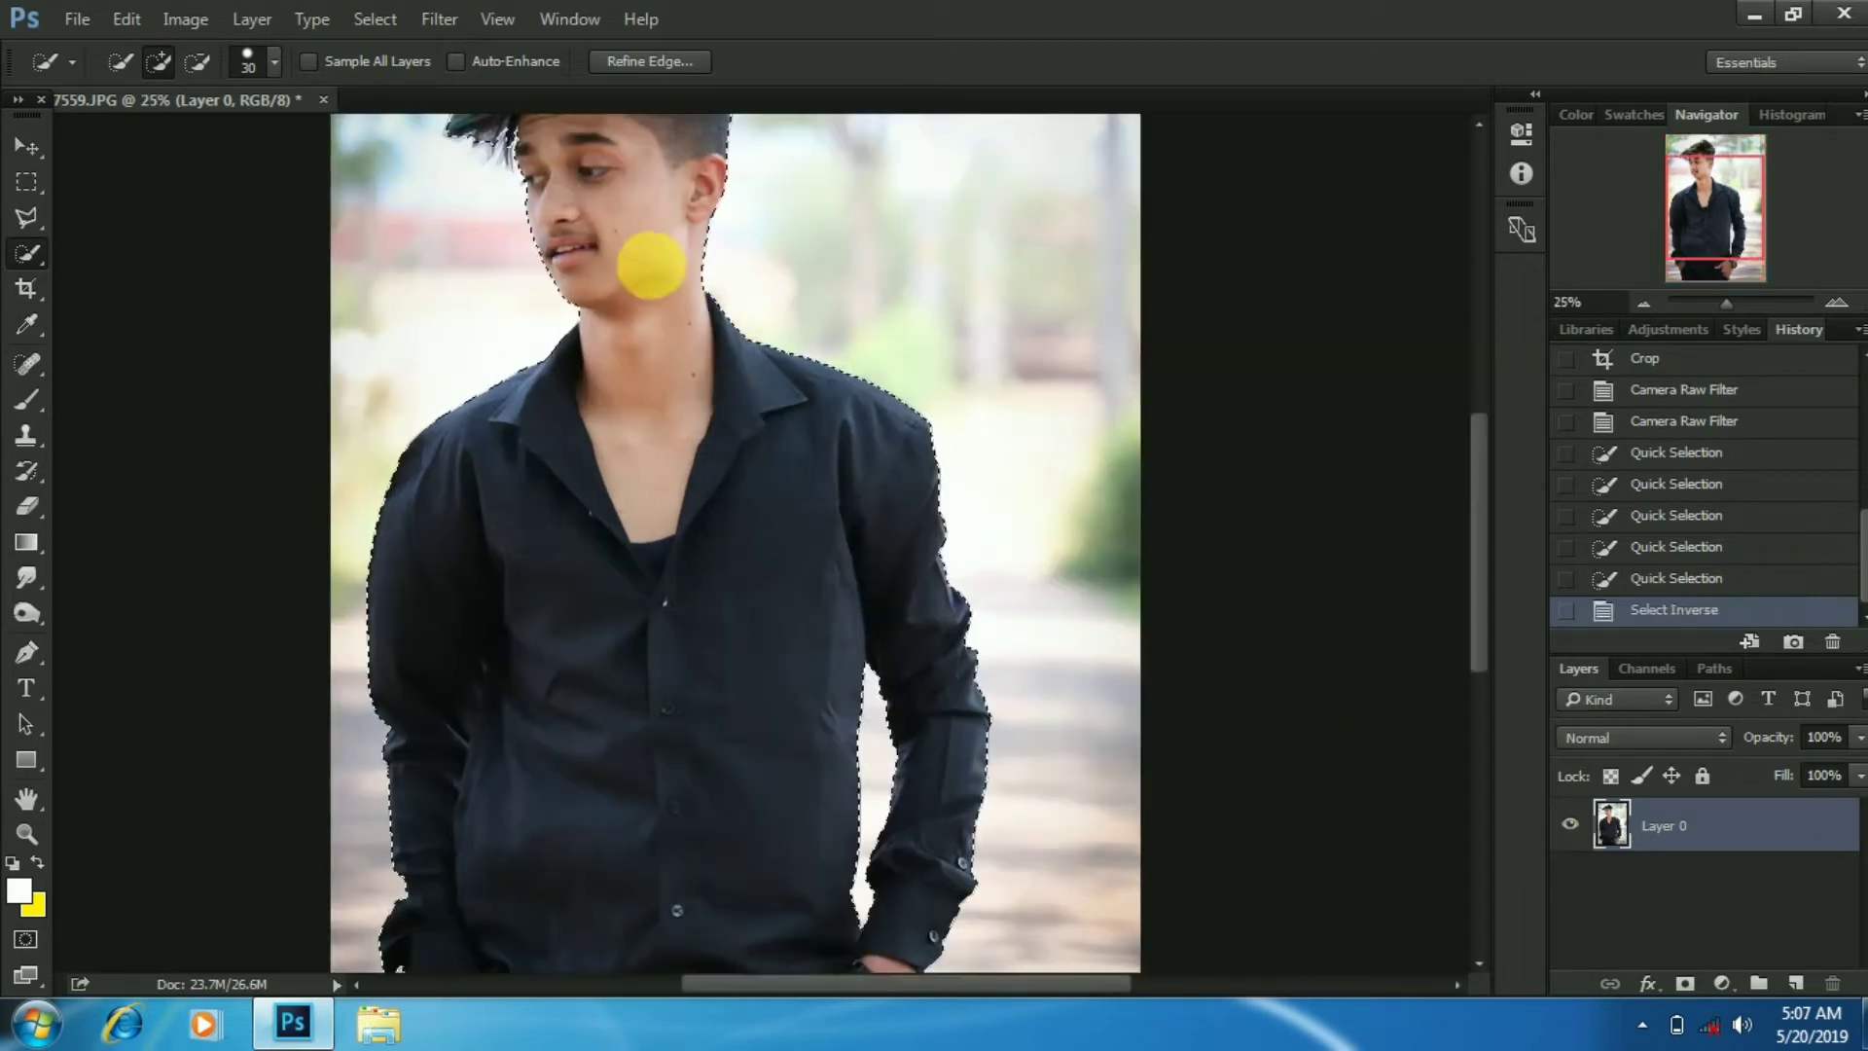
drag(692, 384, 751, 499)
key(ctrl+plus)
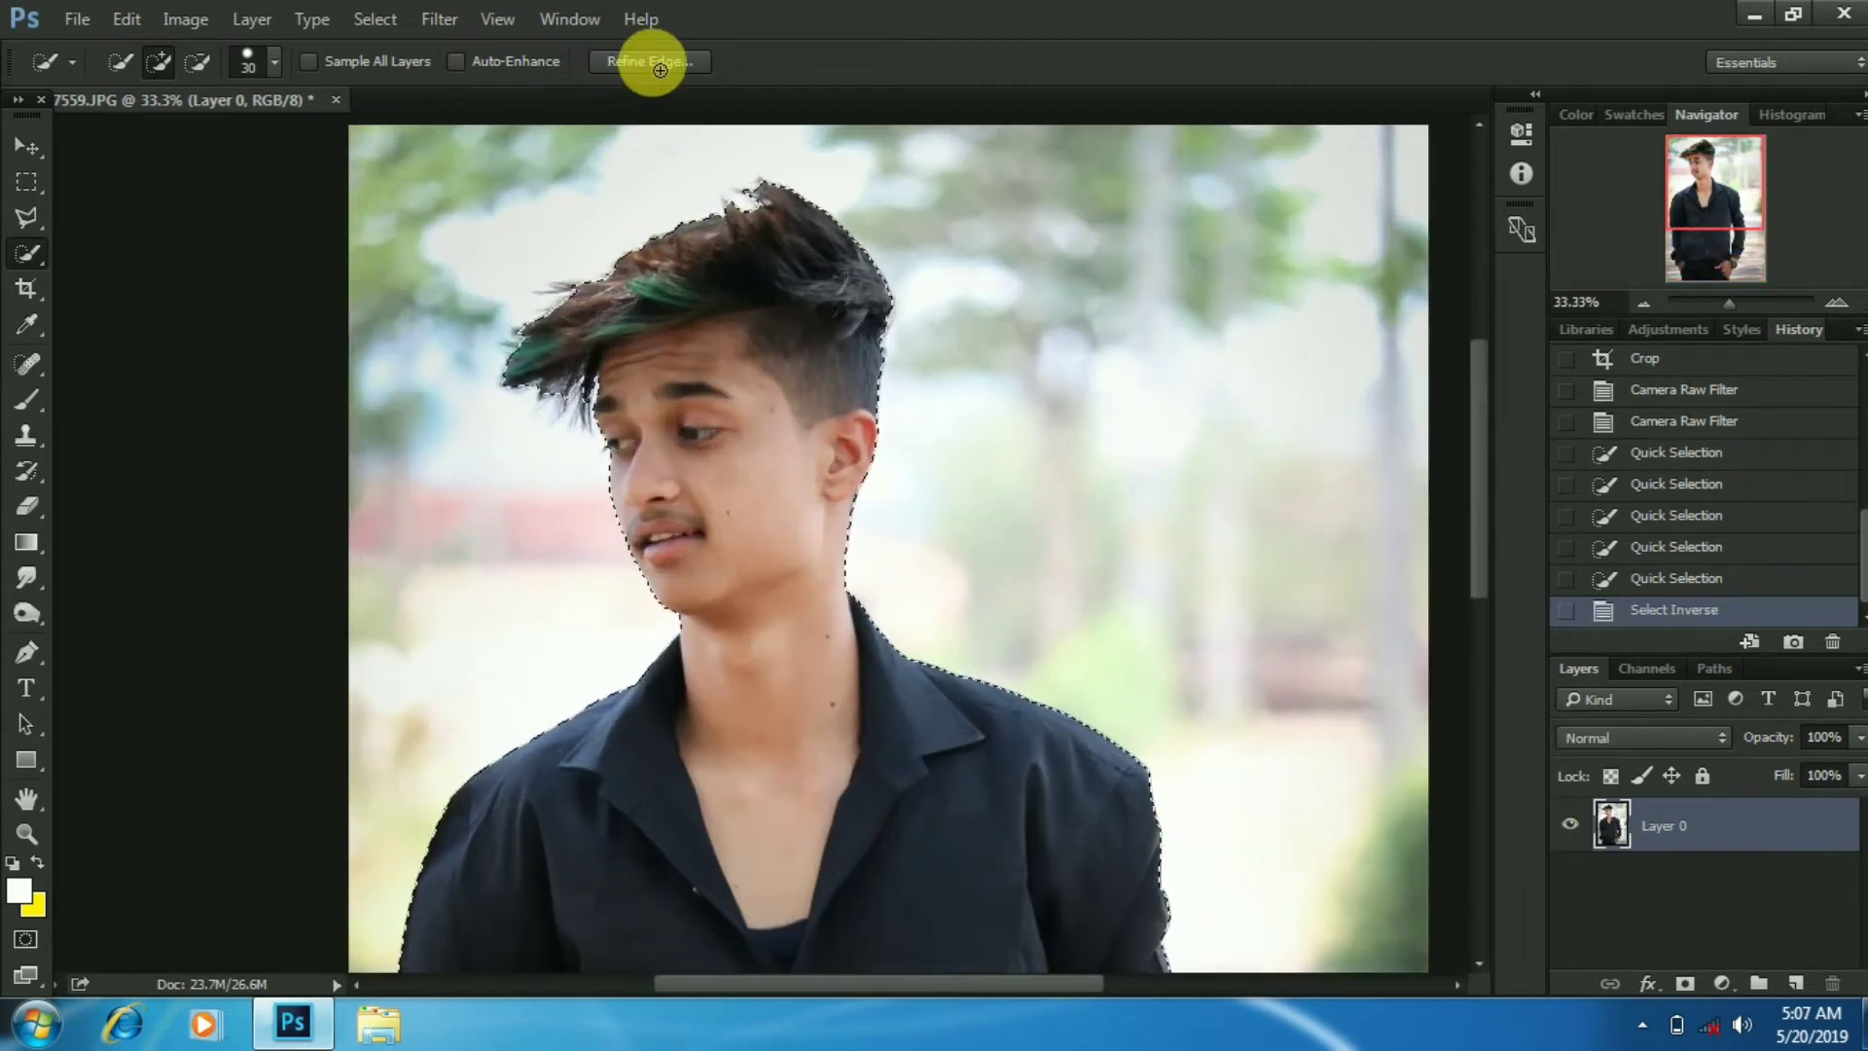
In Refine Edge, brush the top of the hair with an 80-px Refine Radius brush
click(652, 63)
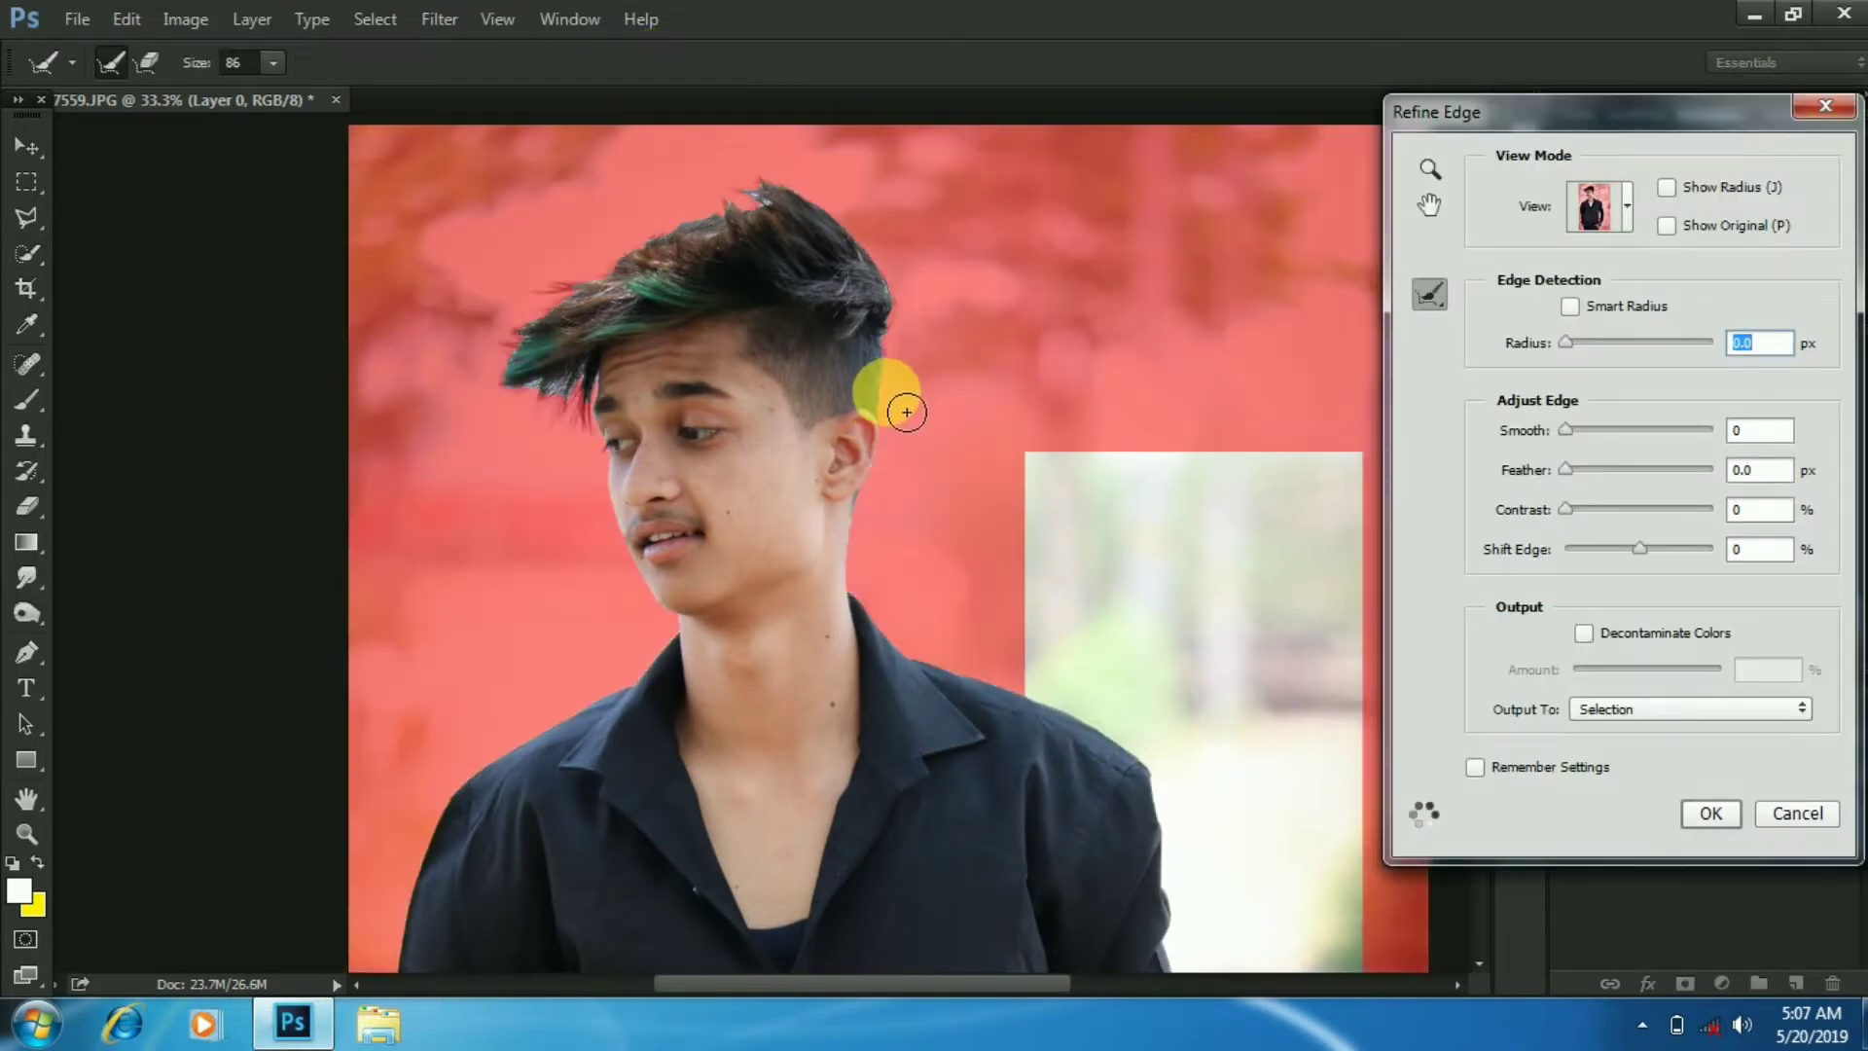
click(272, 65)
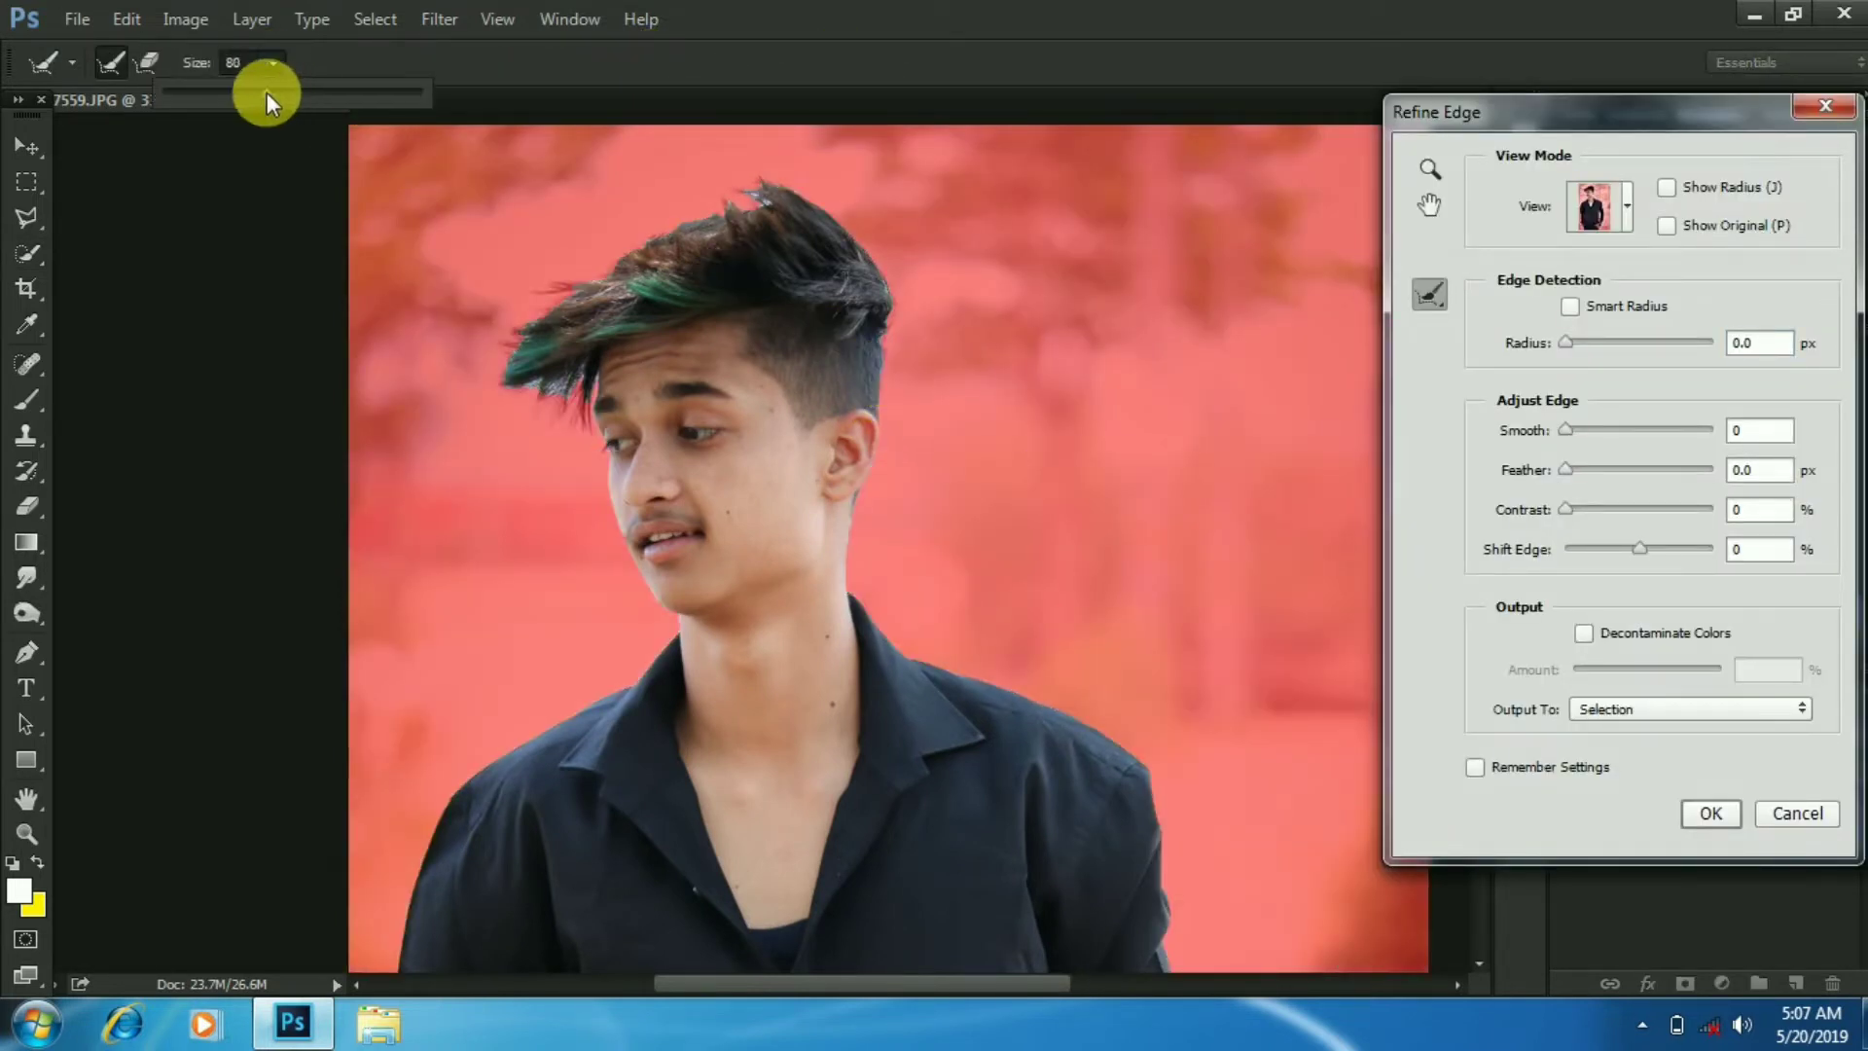
click(890, 345)
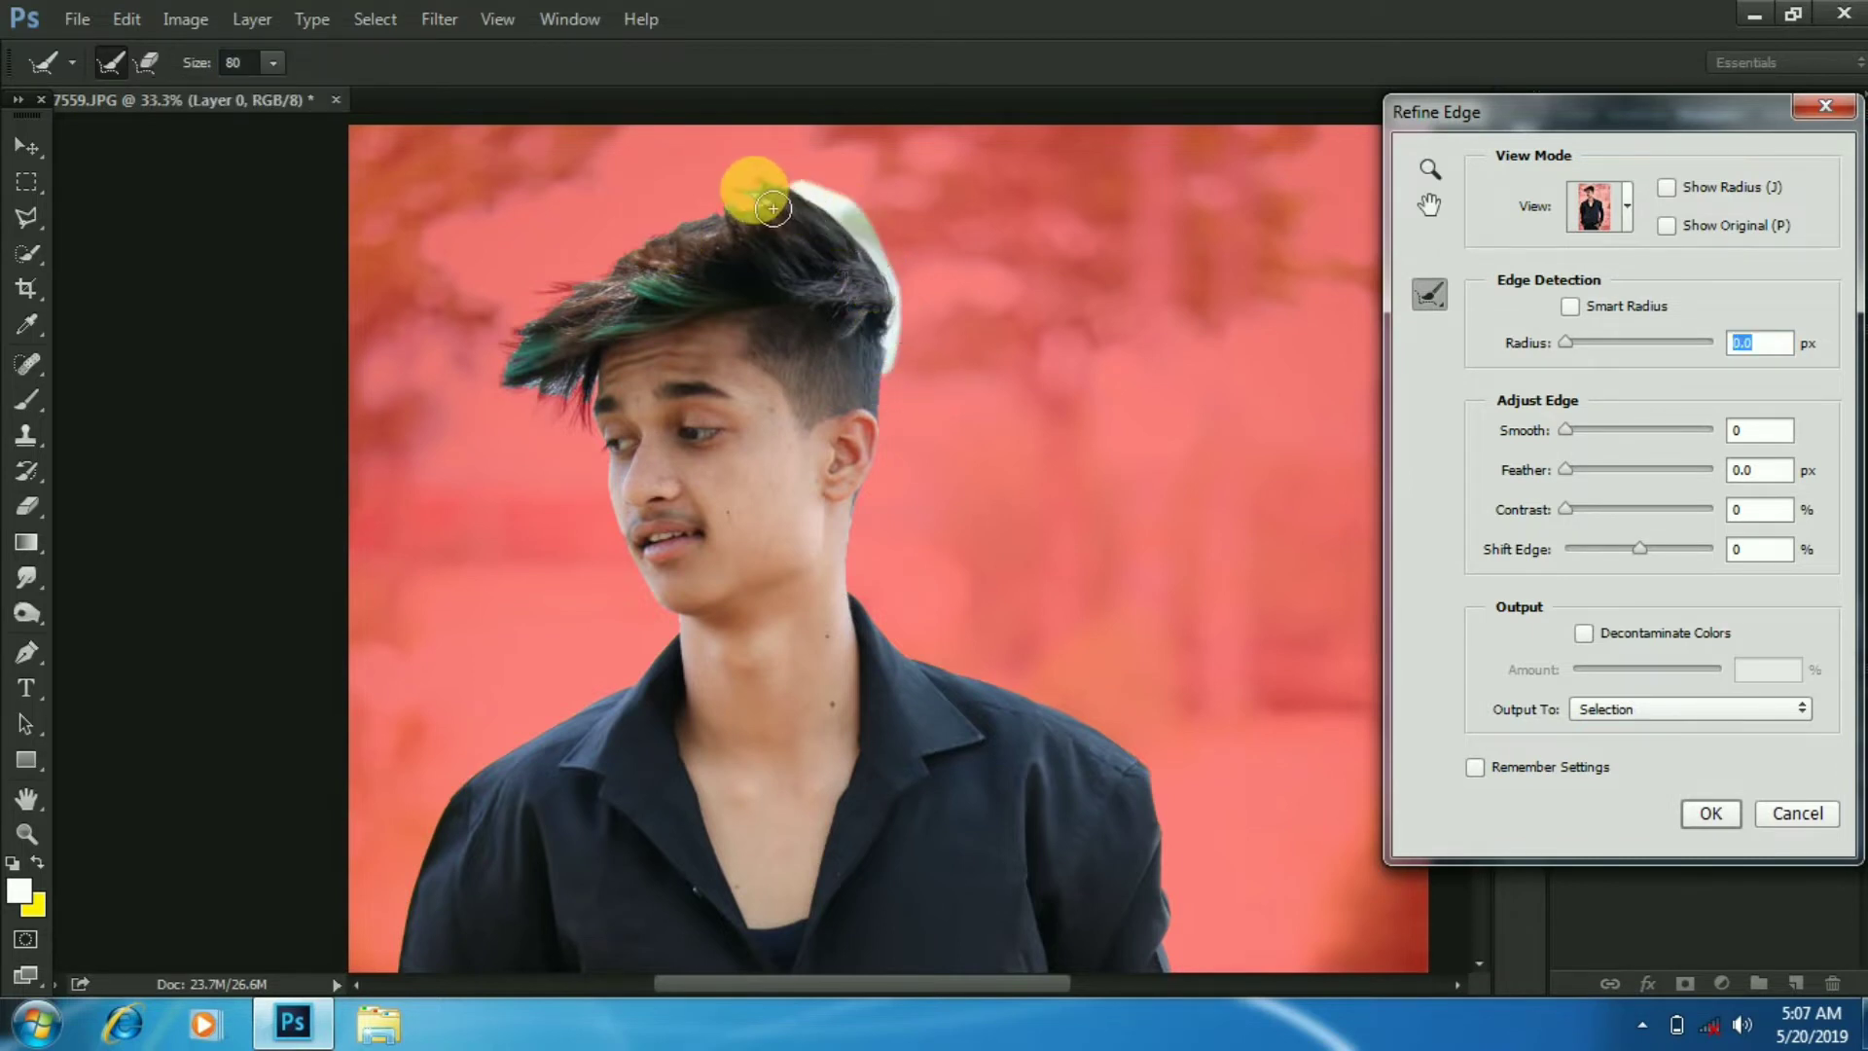
drag(772, 208, 639, 273)
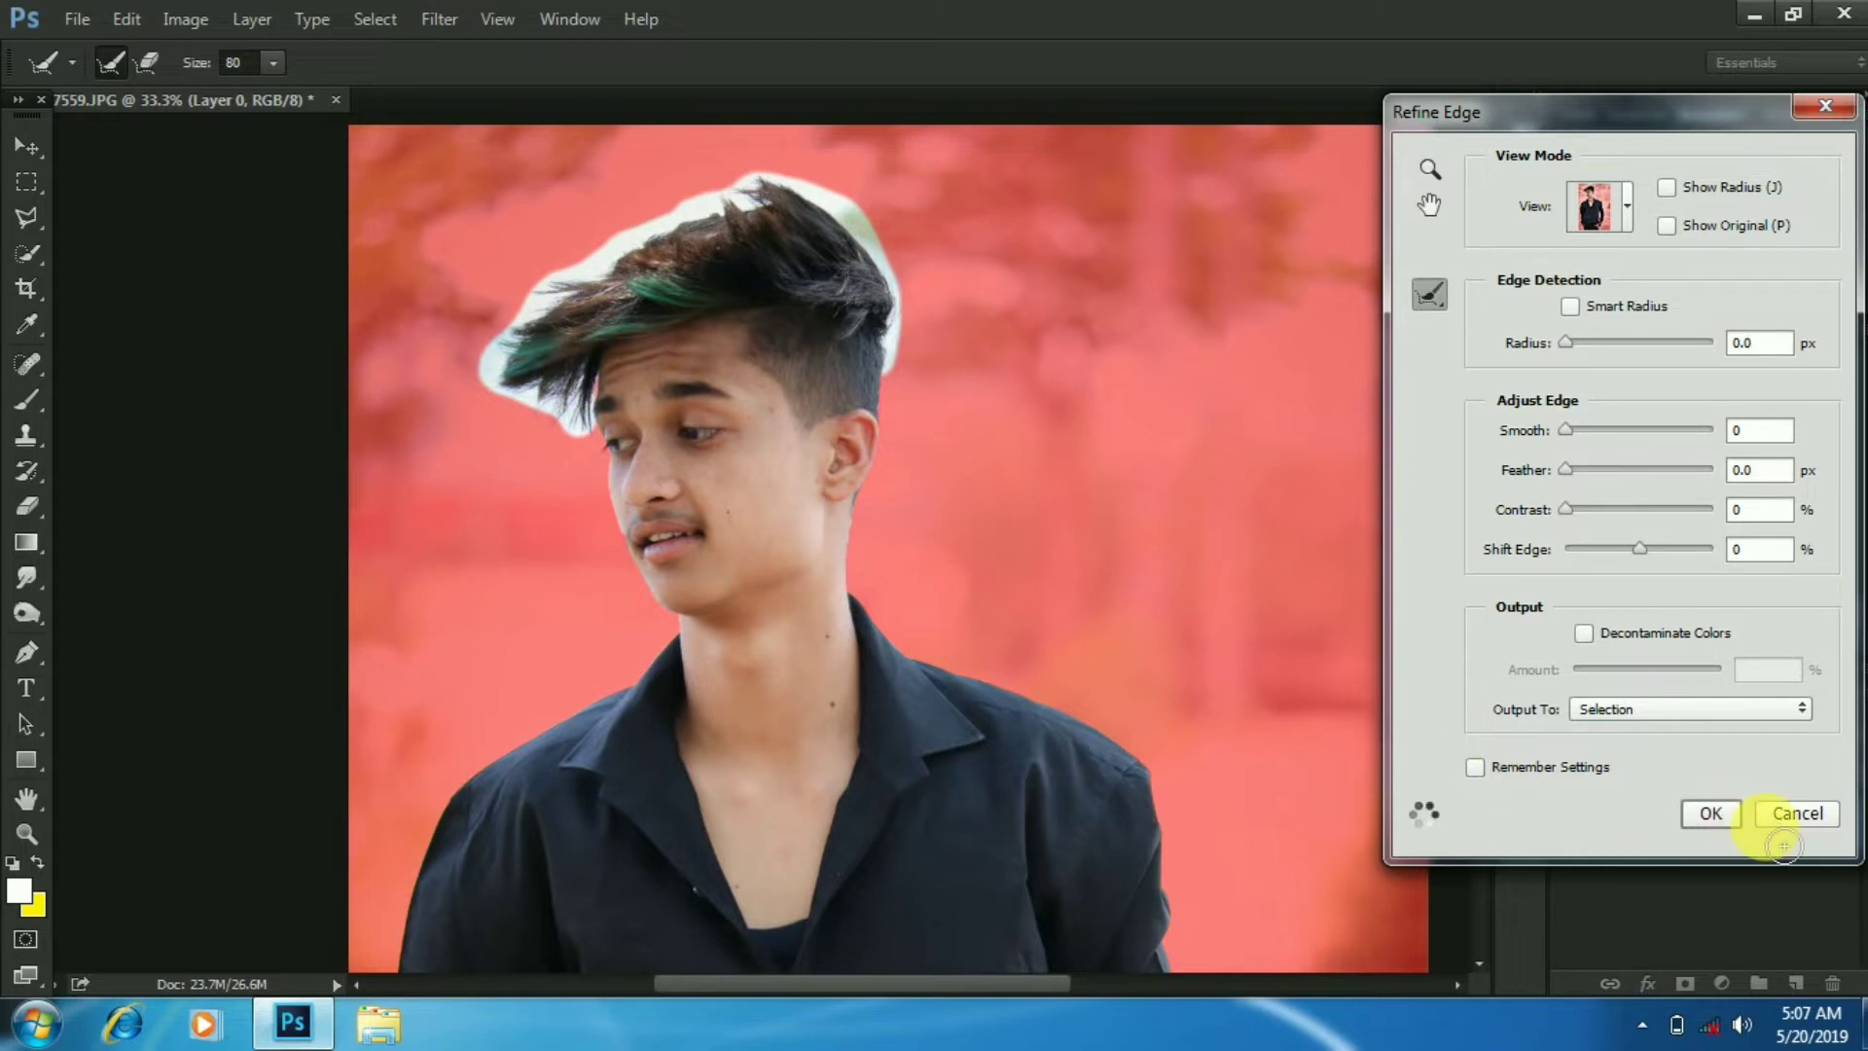
Mask out the background, apply the mask permanently, and shift the cut-out man slightly right
click(1738, 825)
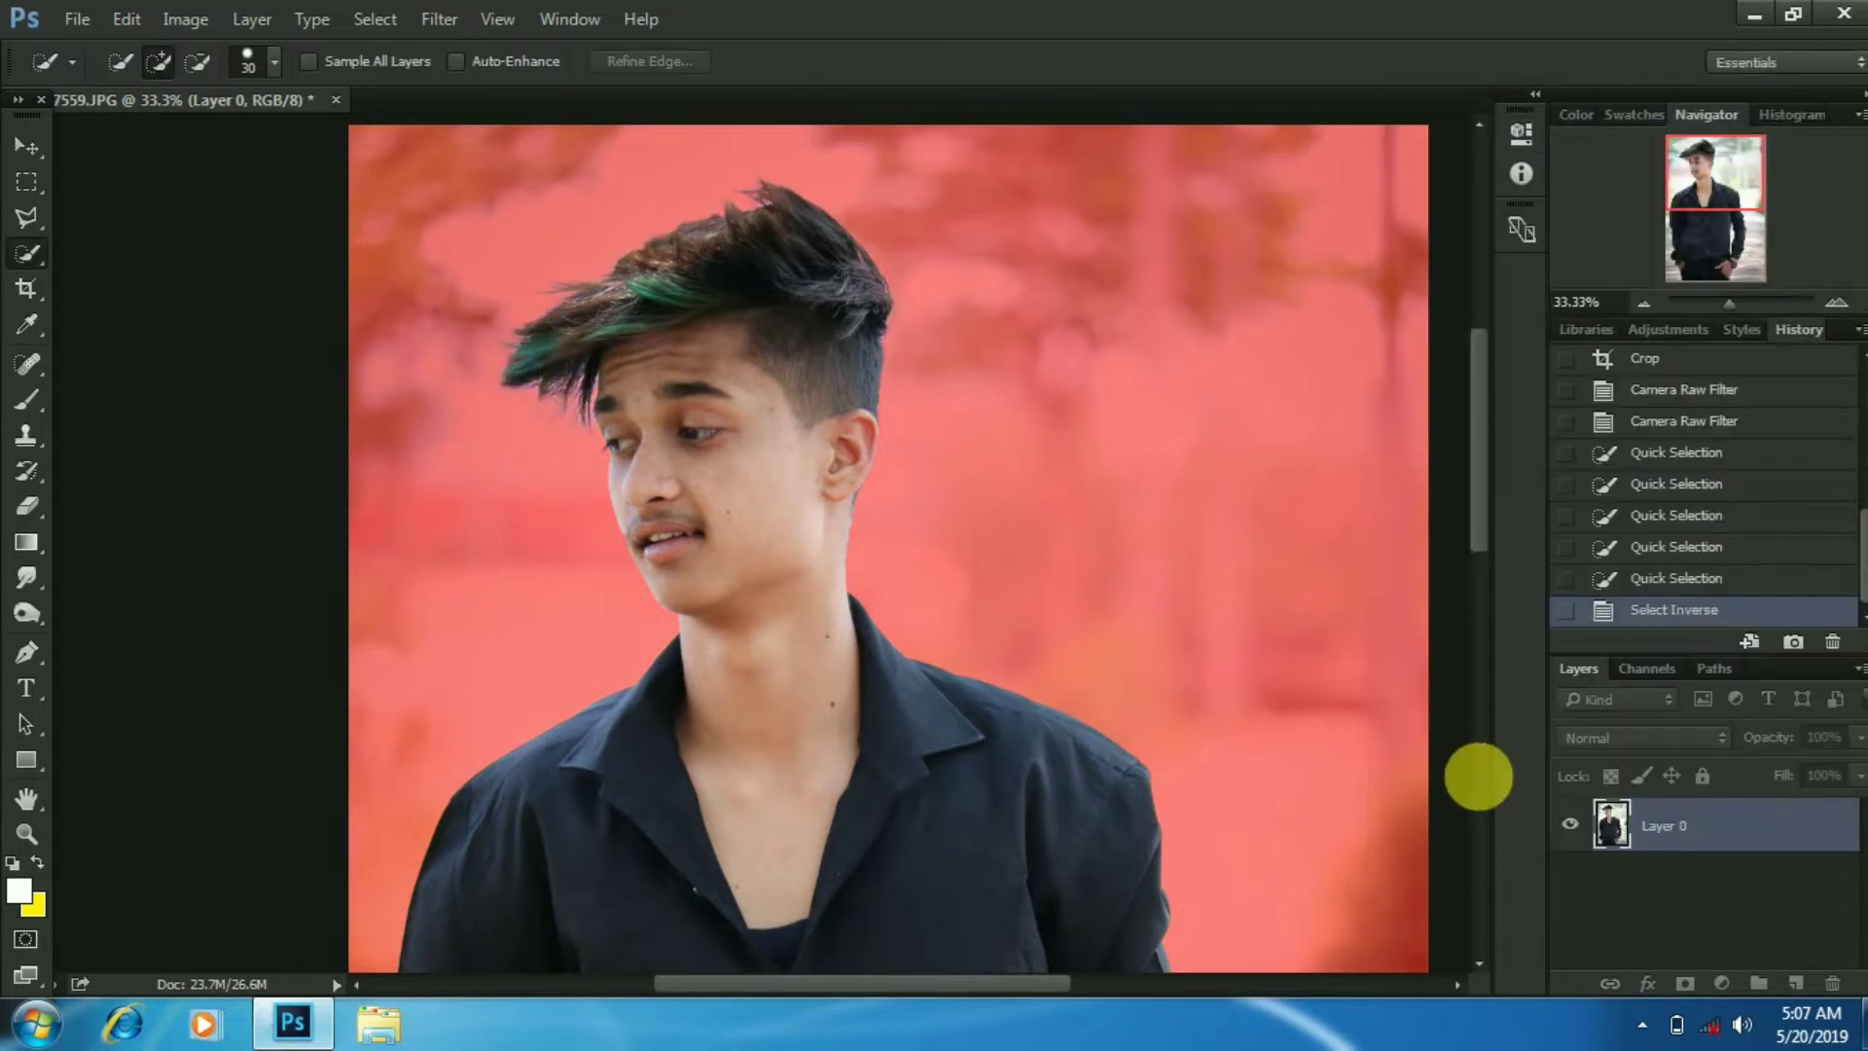
key(ctrl+minus)
key(ctrl+minus)
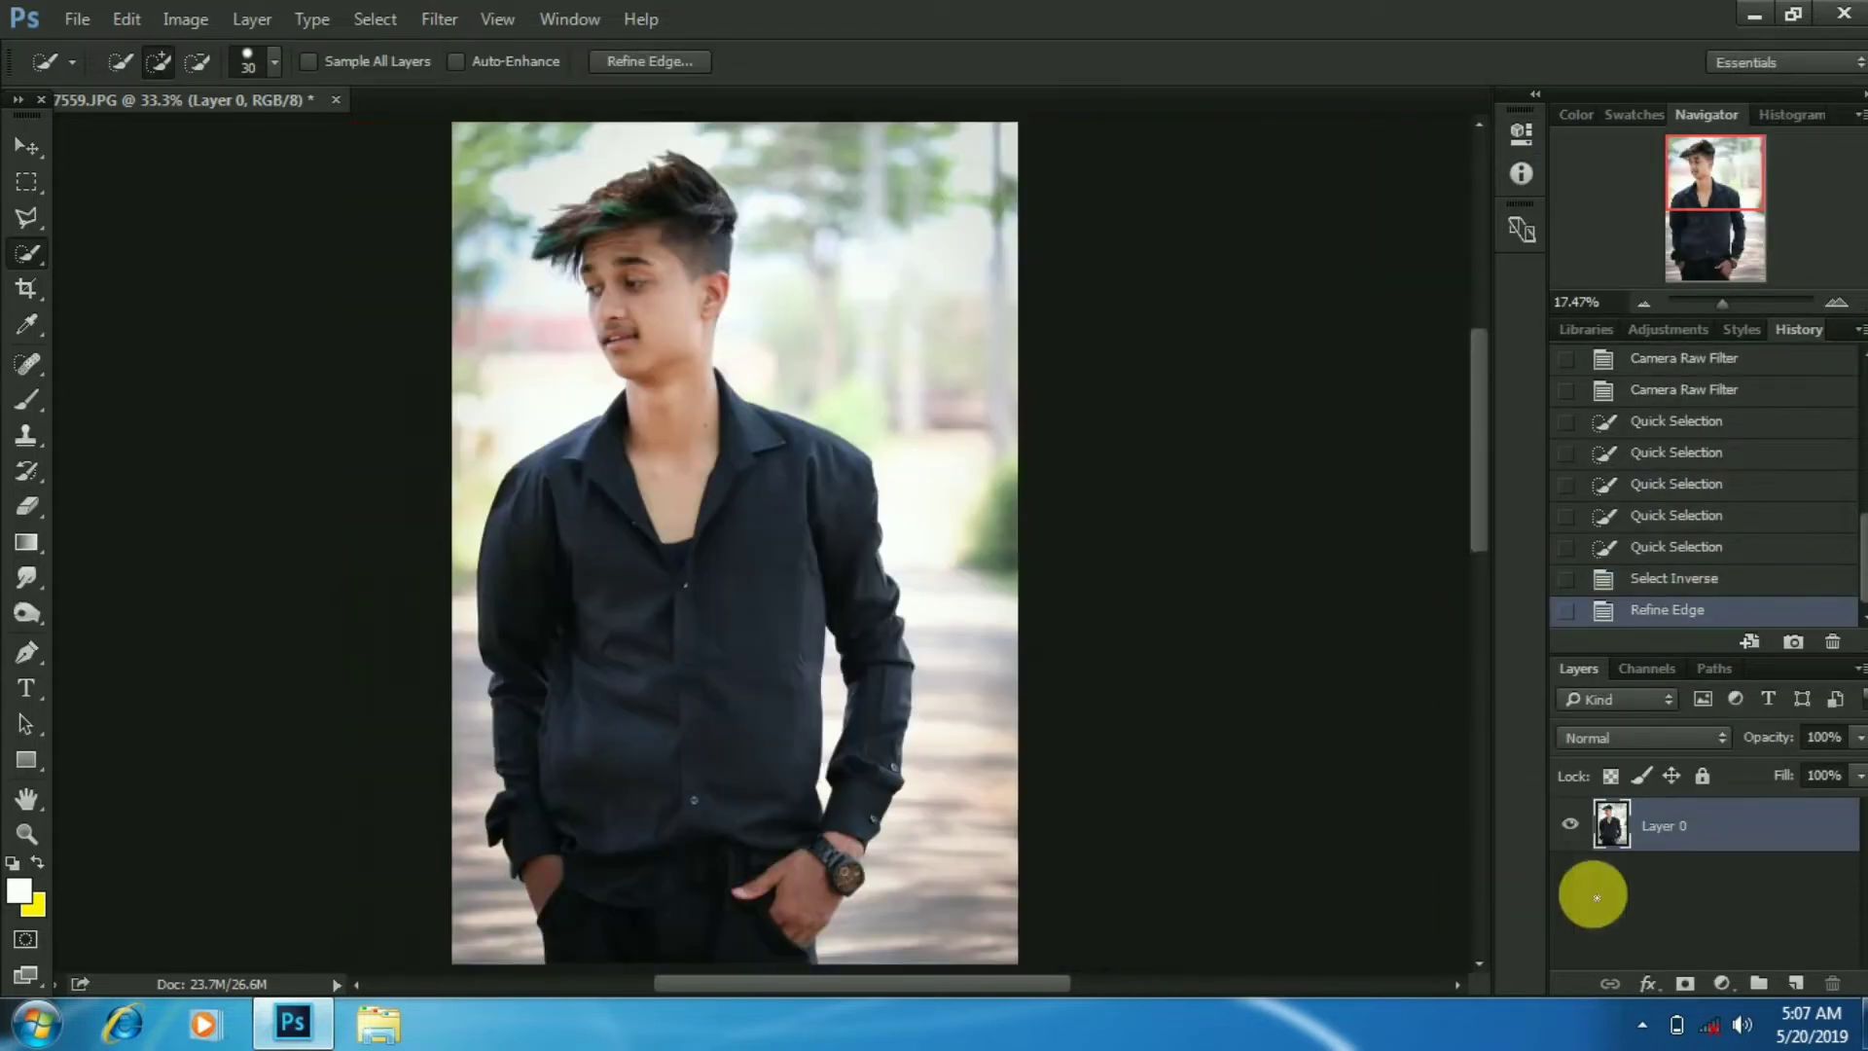
click(1688, 982)
right_click(1662, 827)
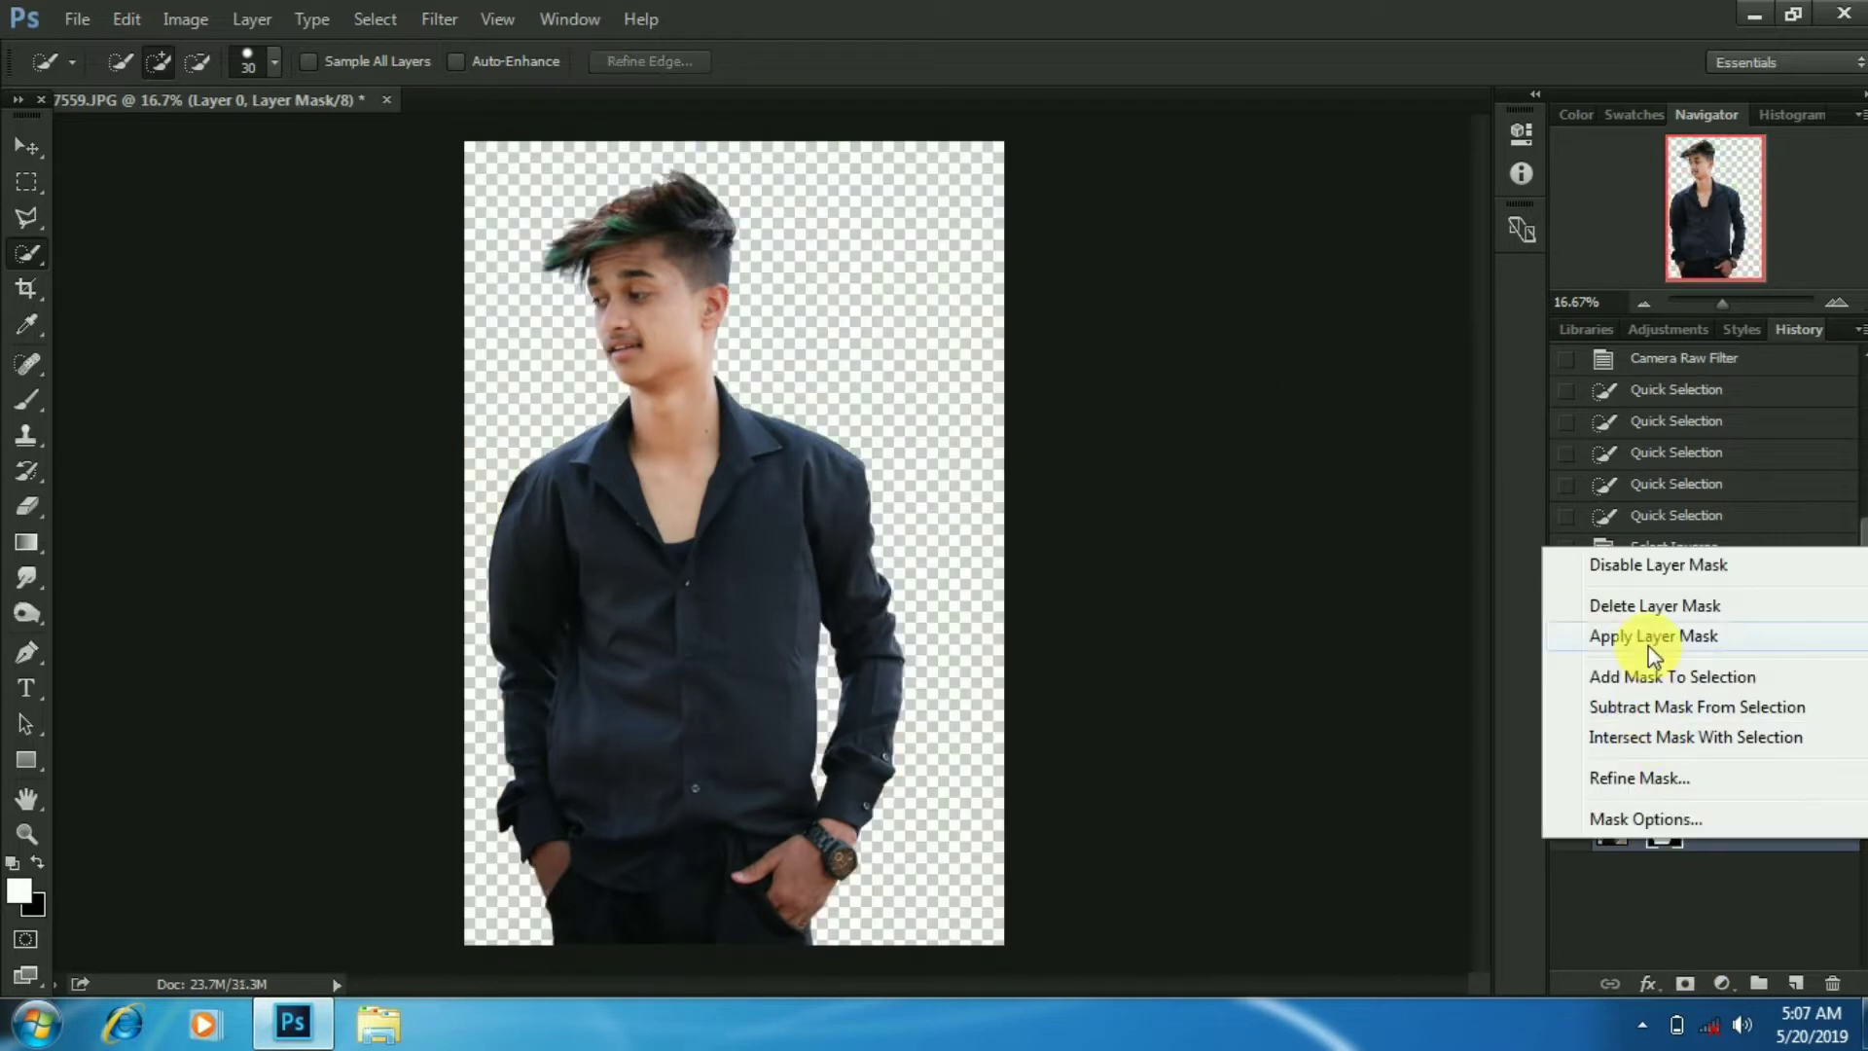
click(1655, 635)
click(26, 146)
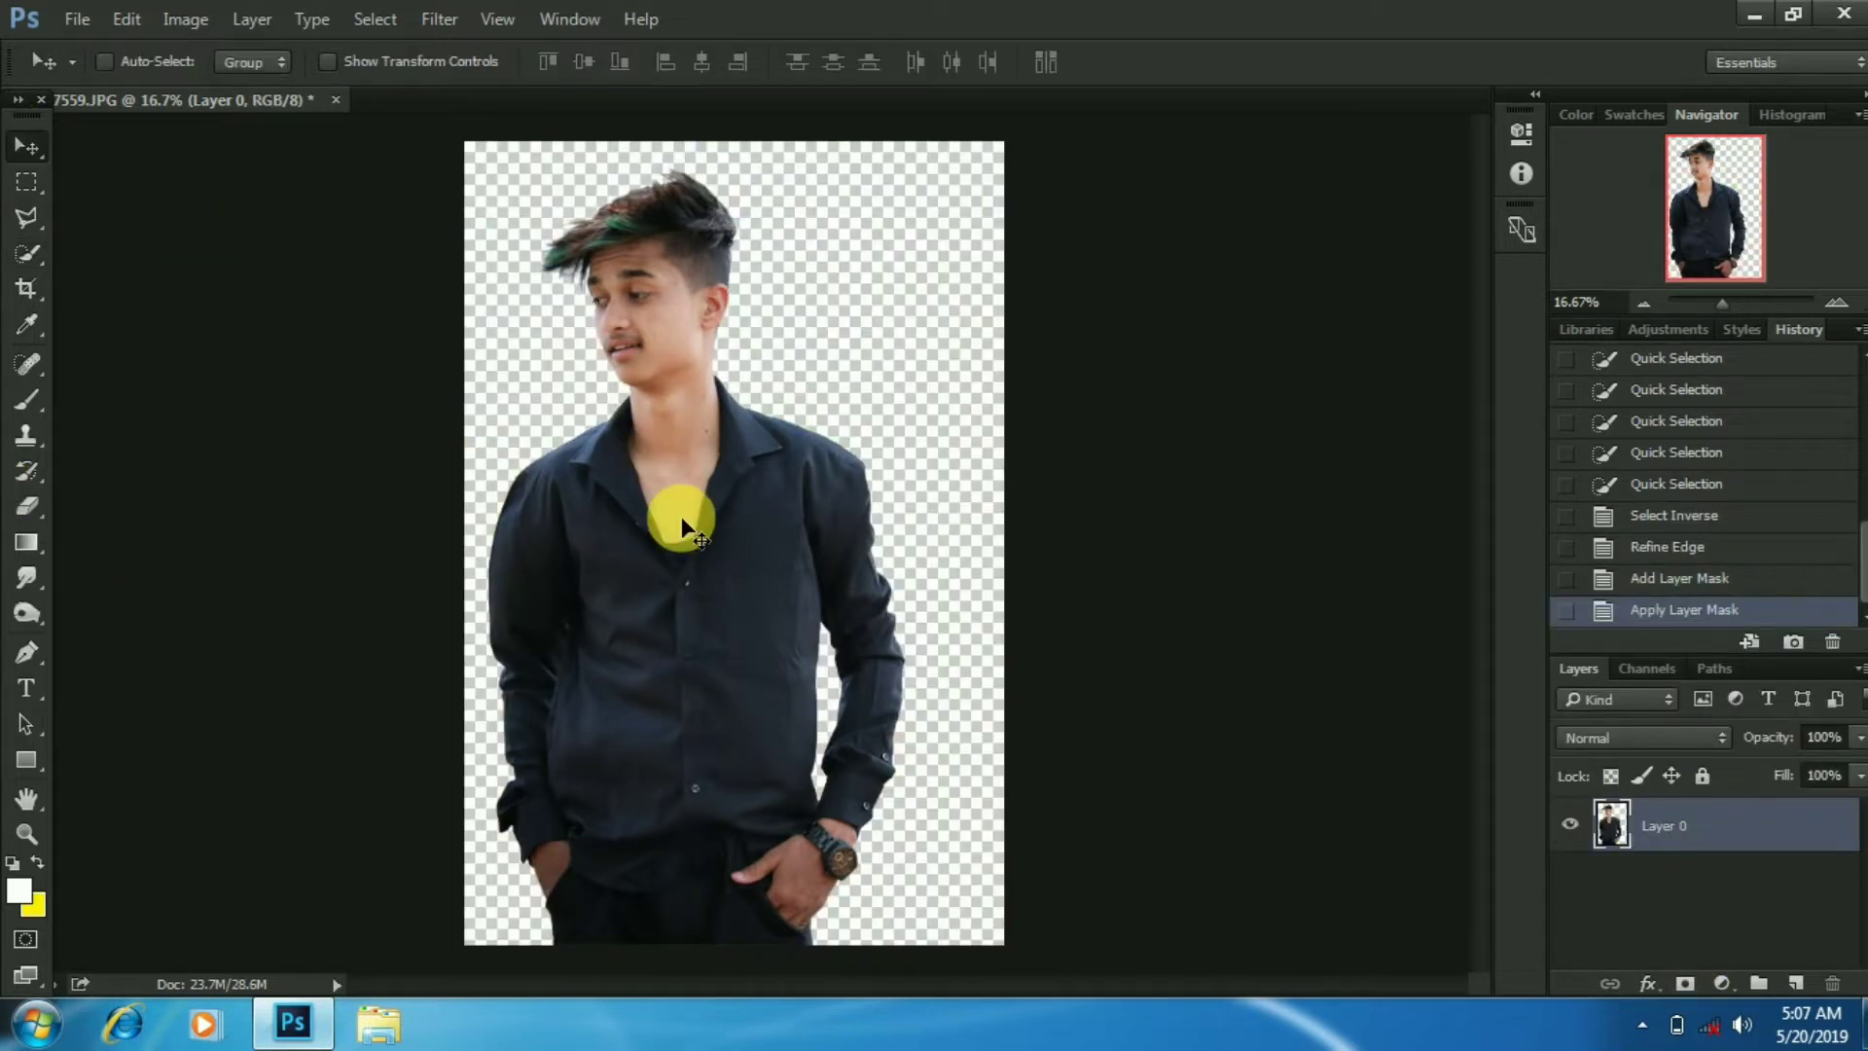
drag(686, 525, 728, 524)
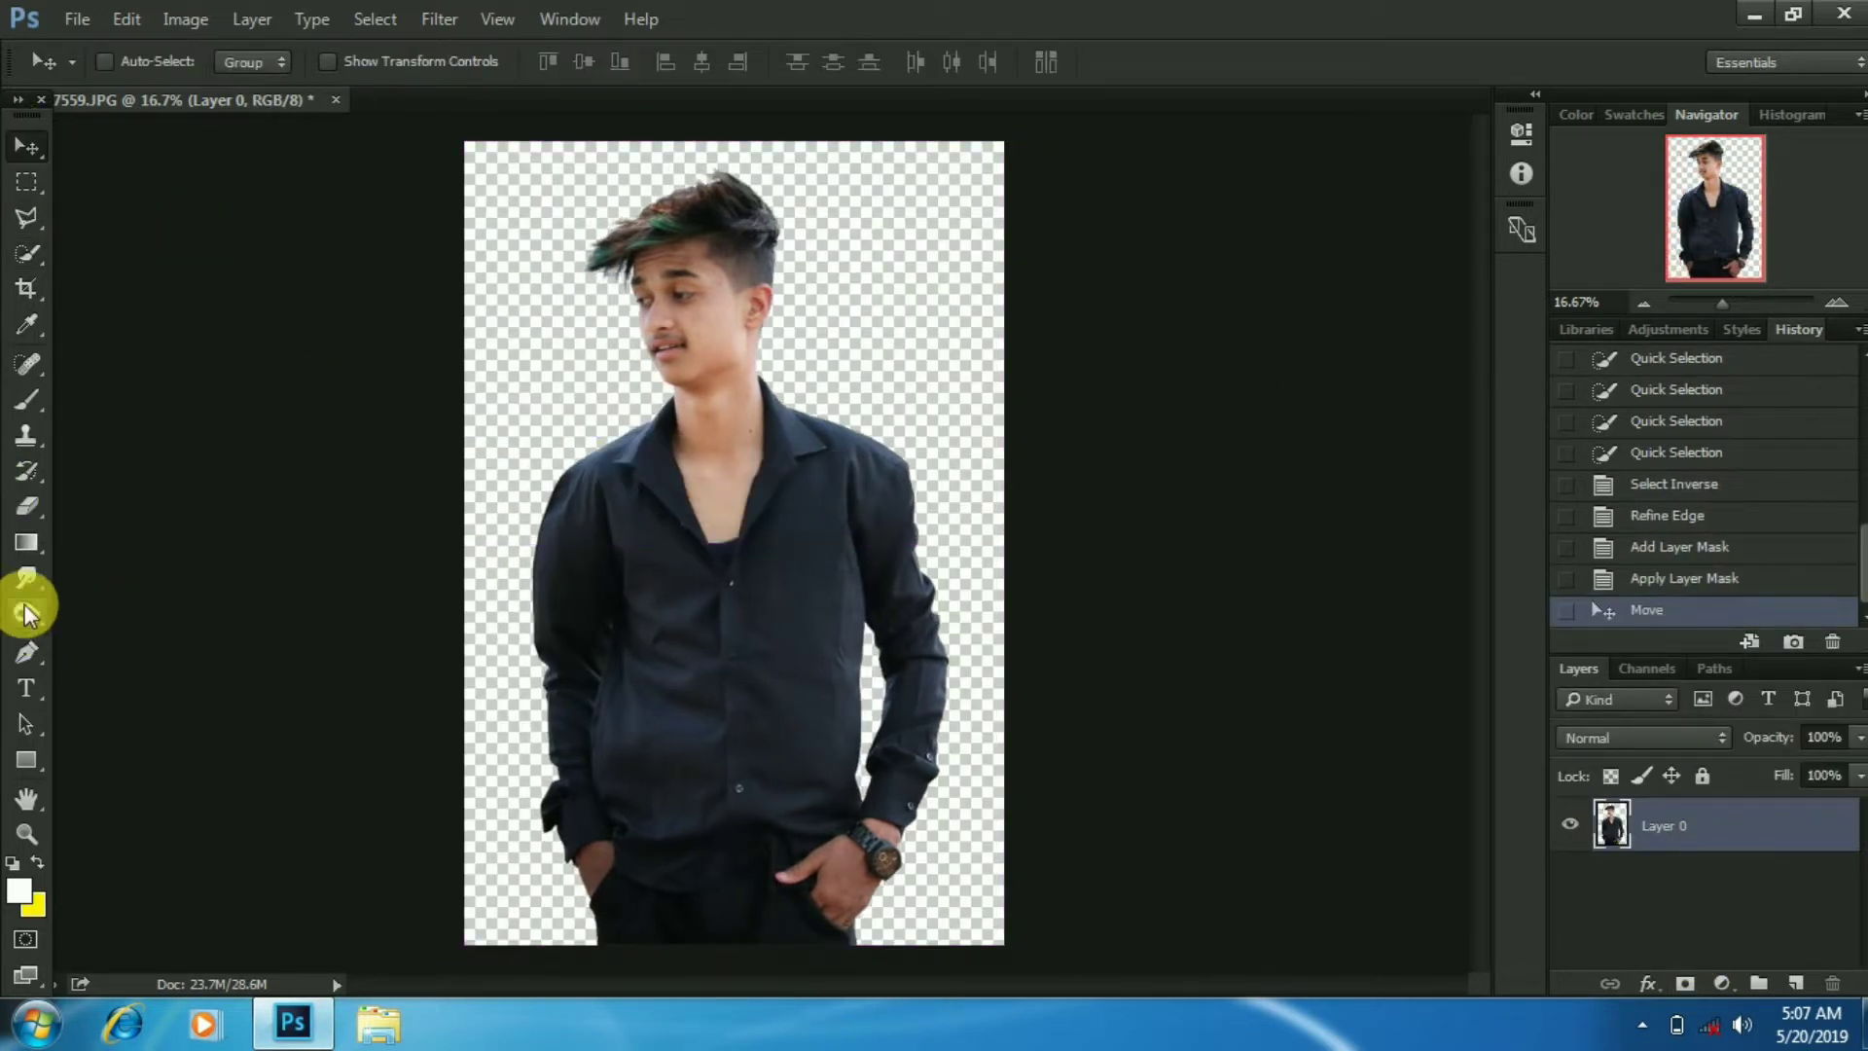
drag(27, 577, 105, 642)
Pick the Smudge Tool at 27% strength with a larger brush, zoomed in on the face
click(105, 642)
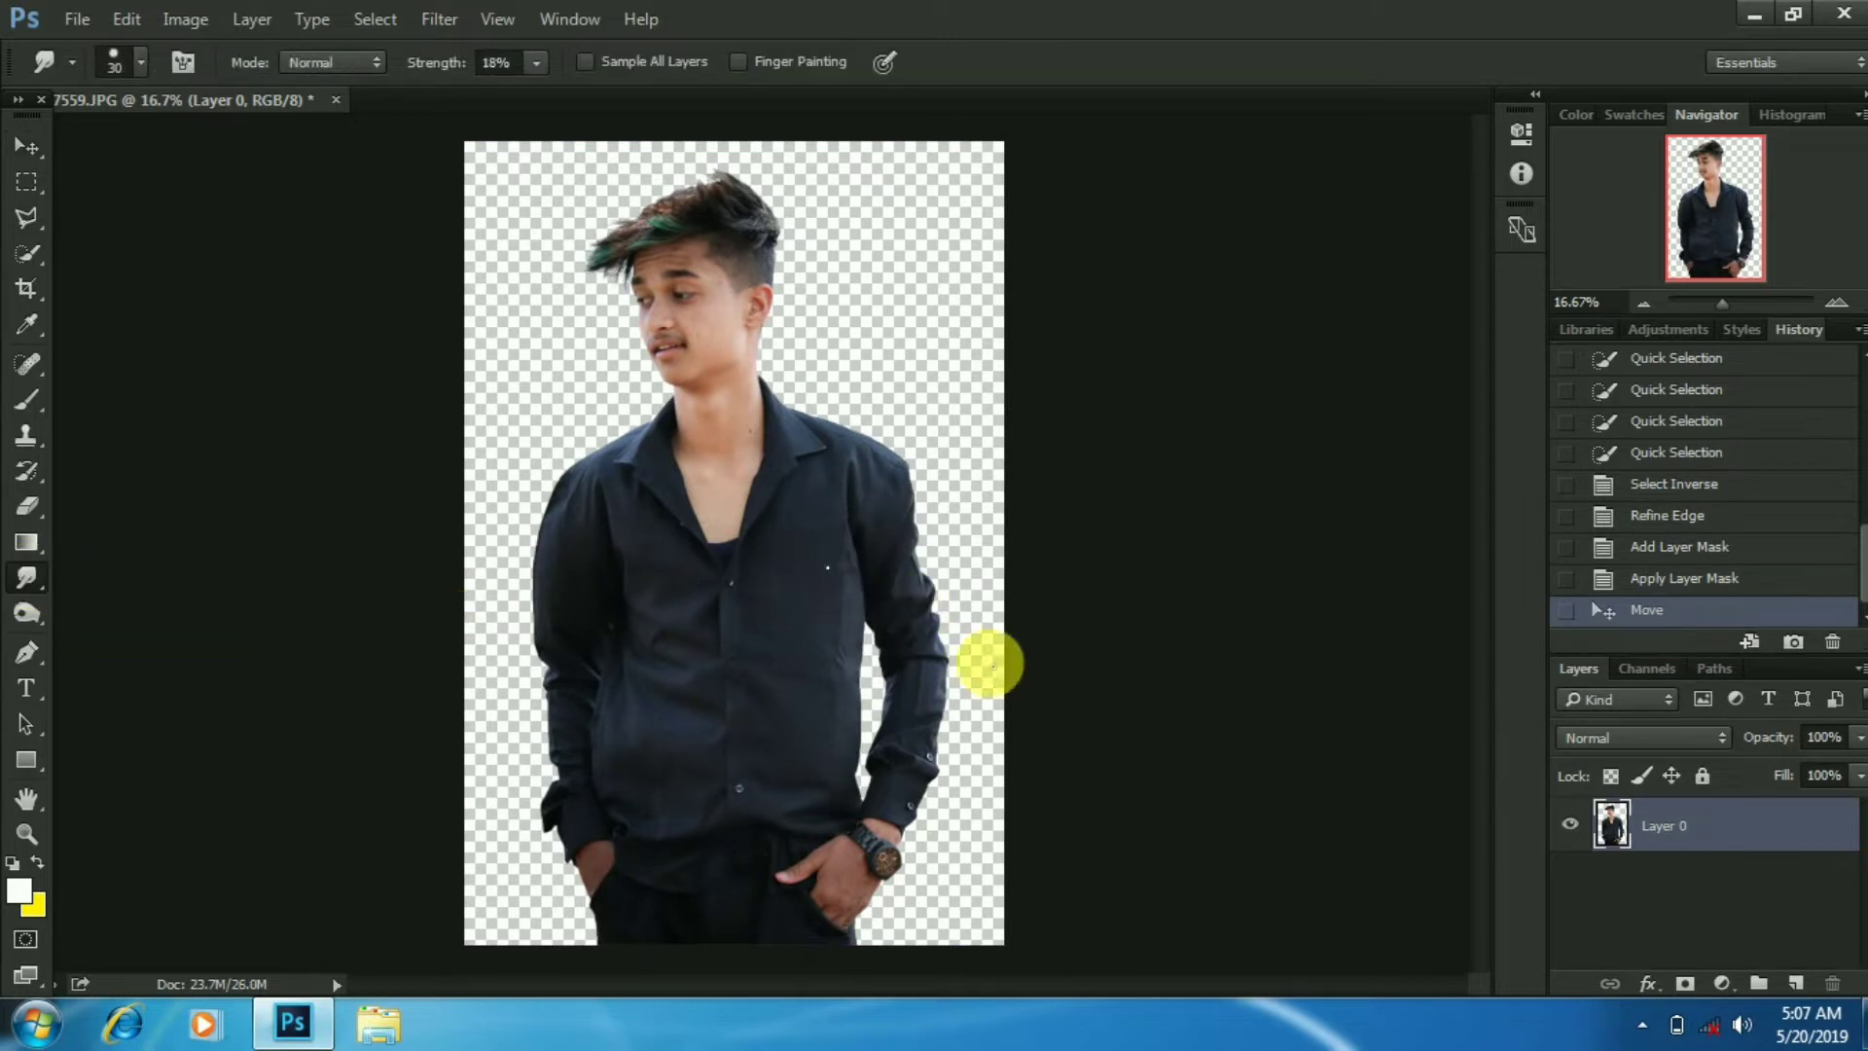
right_click(977, 693)
double_click(911, 828)
scroll(717, 341, up, 1)
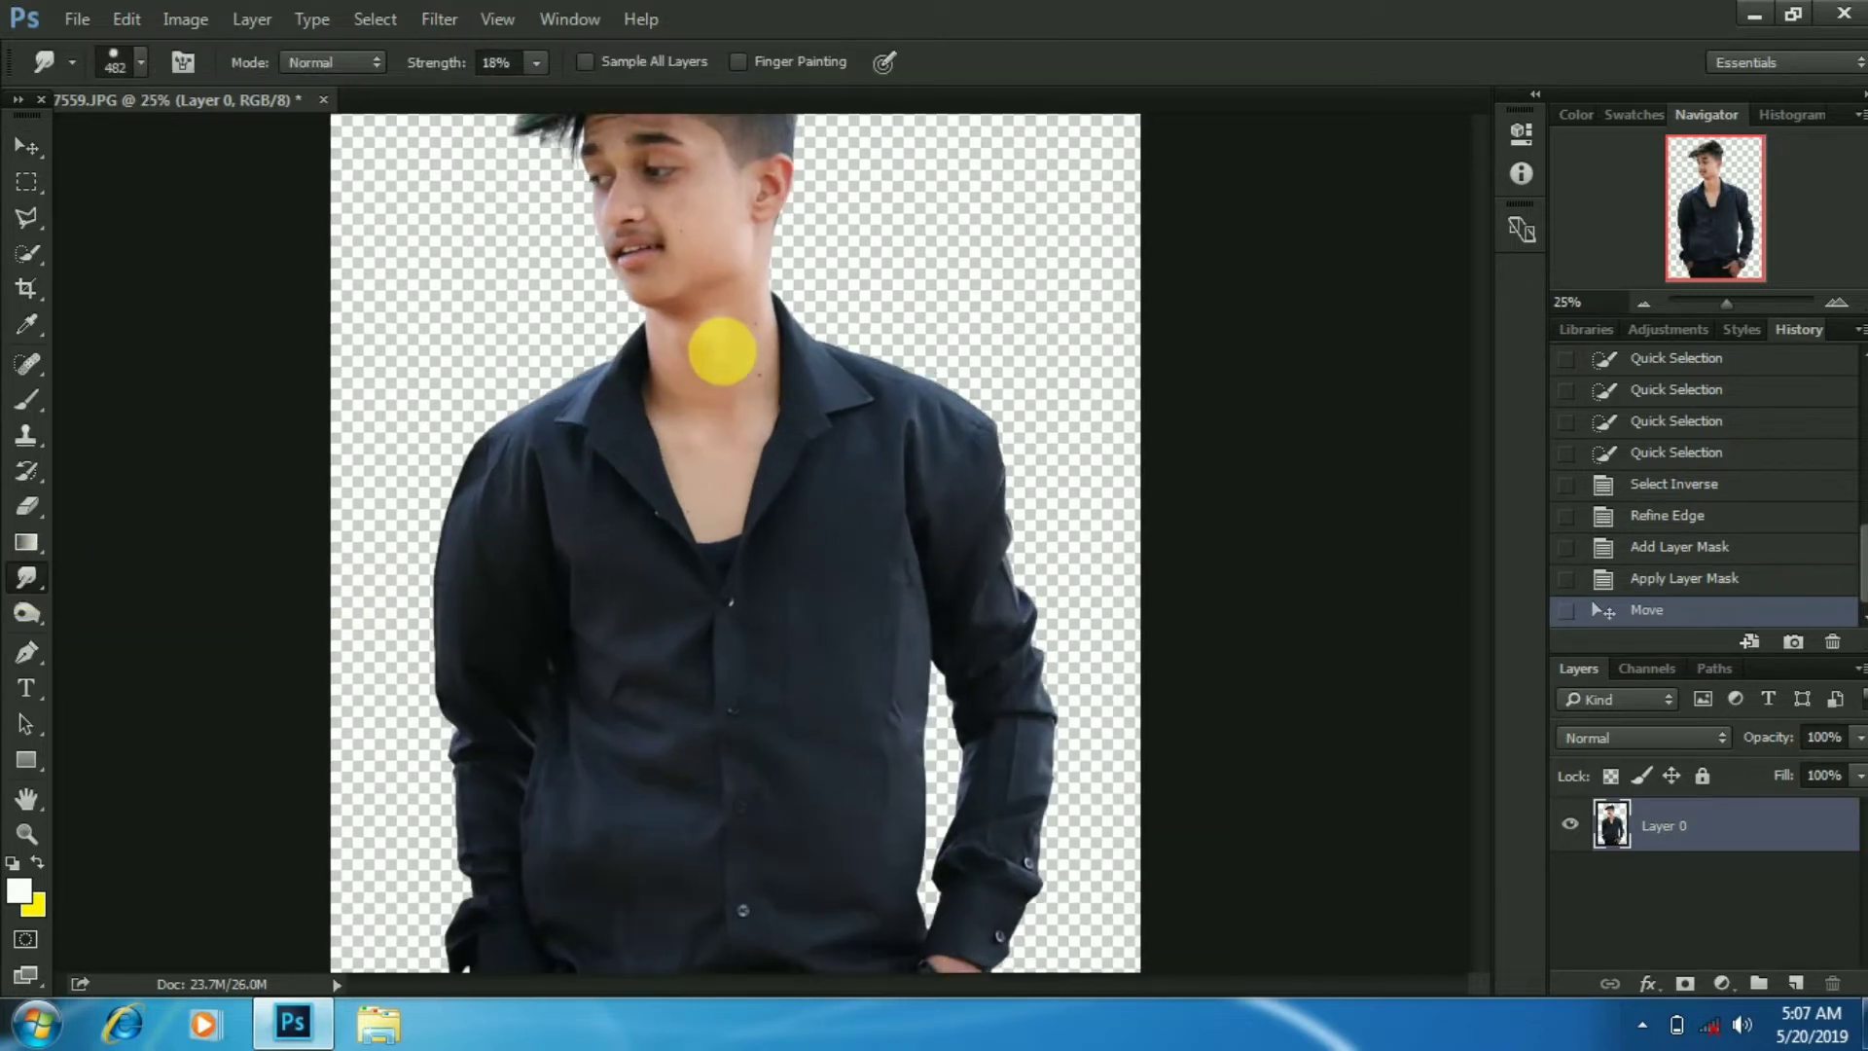
scroll(784, 626, up, 2)
scroll(782, 567, up, 2)
scroll(788, 569, up, 2)
scroll(800, 572, up, 1)
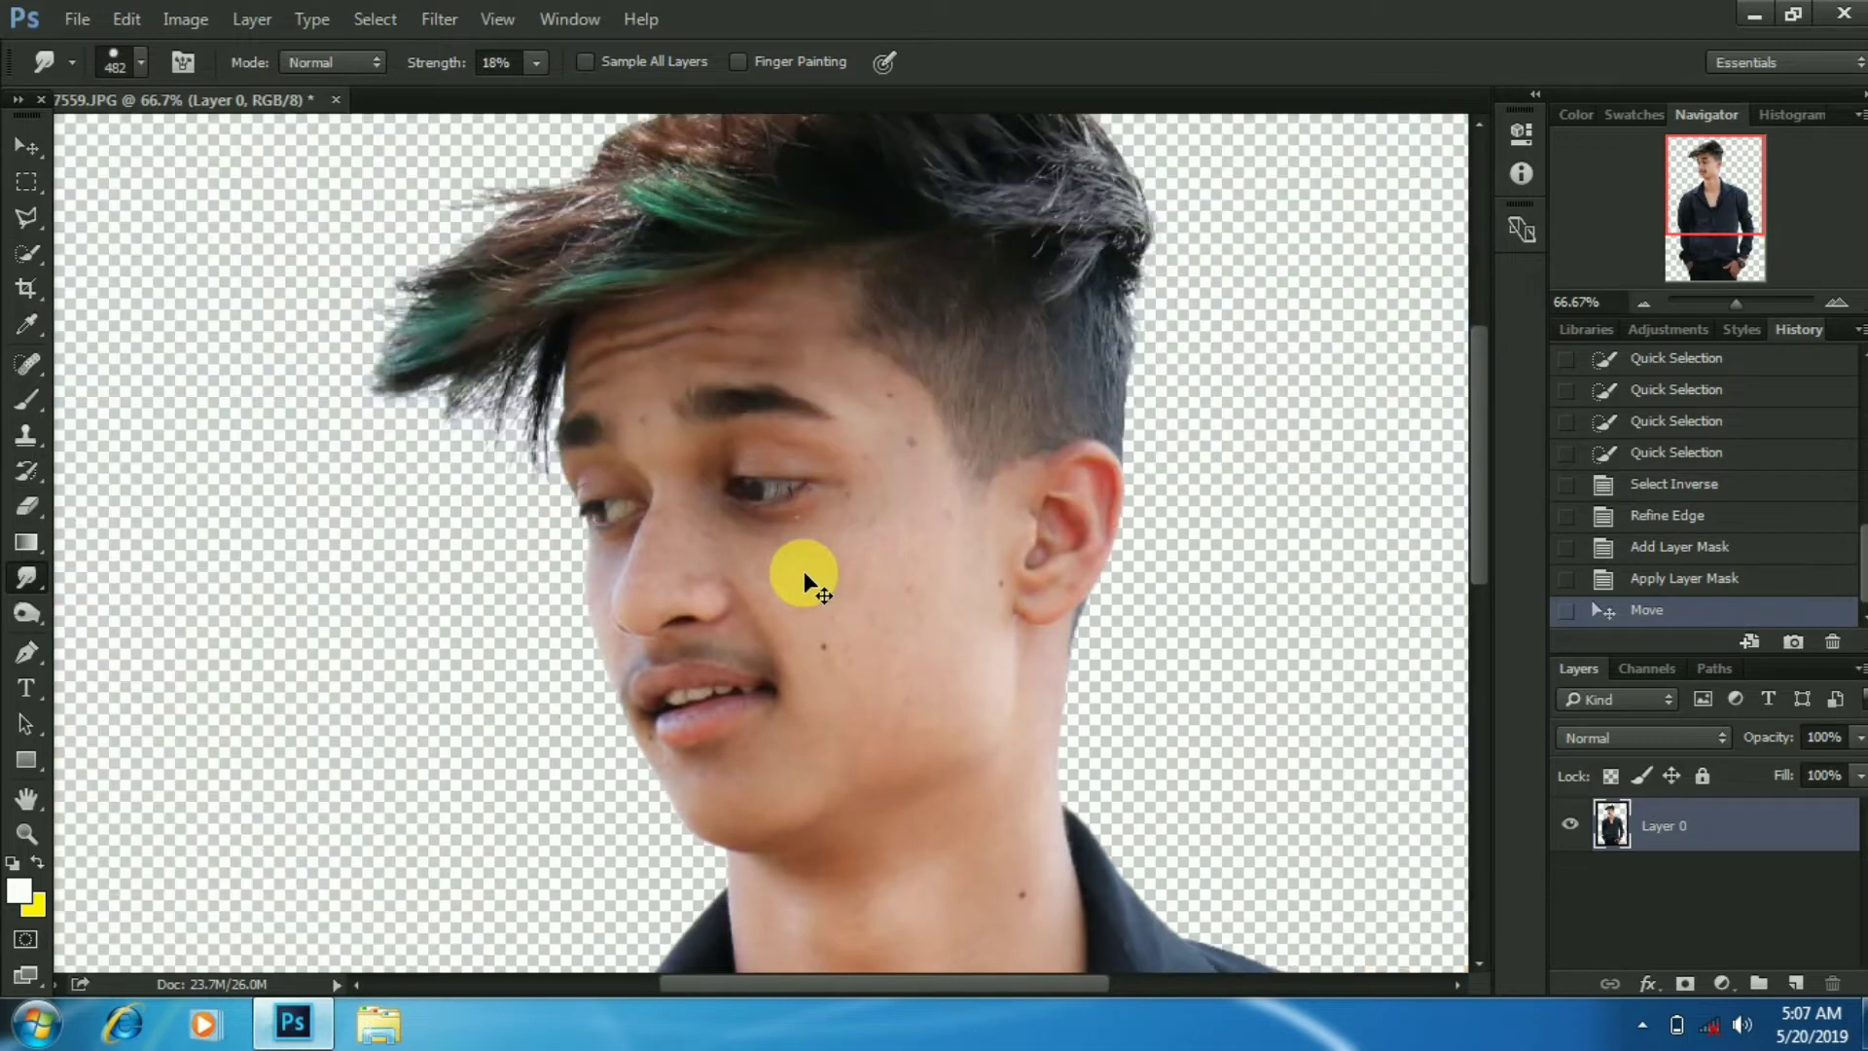
scroll(800, 573, up, 1)
drag(751, 611, 725, 605)
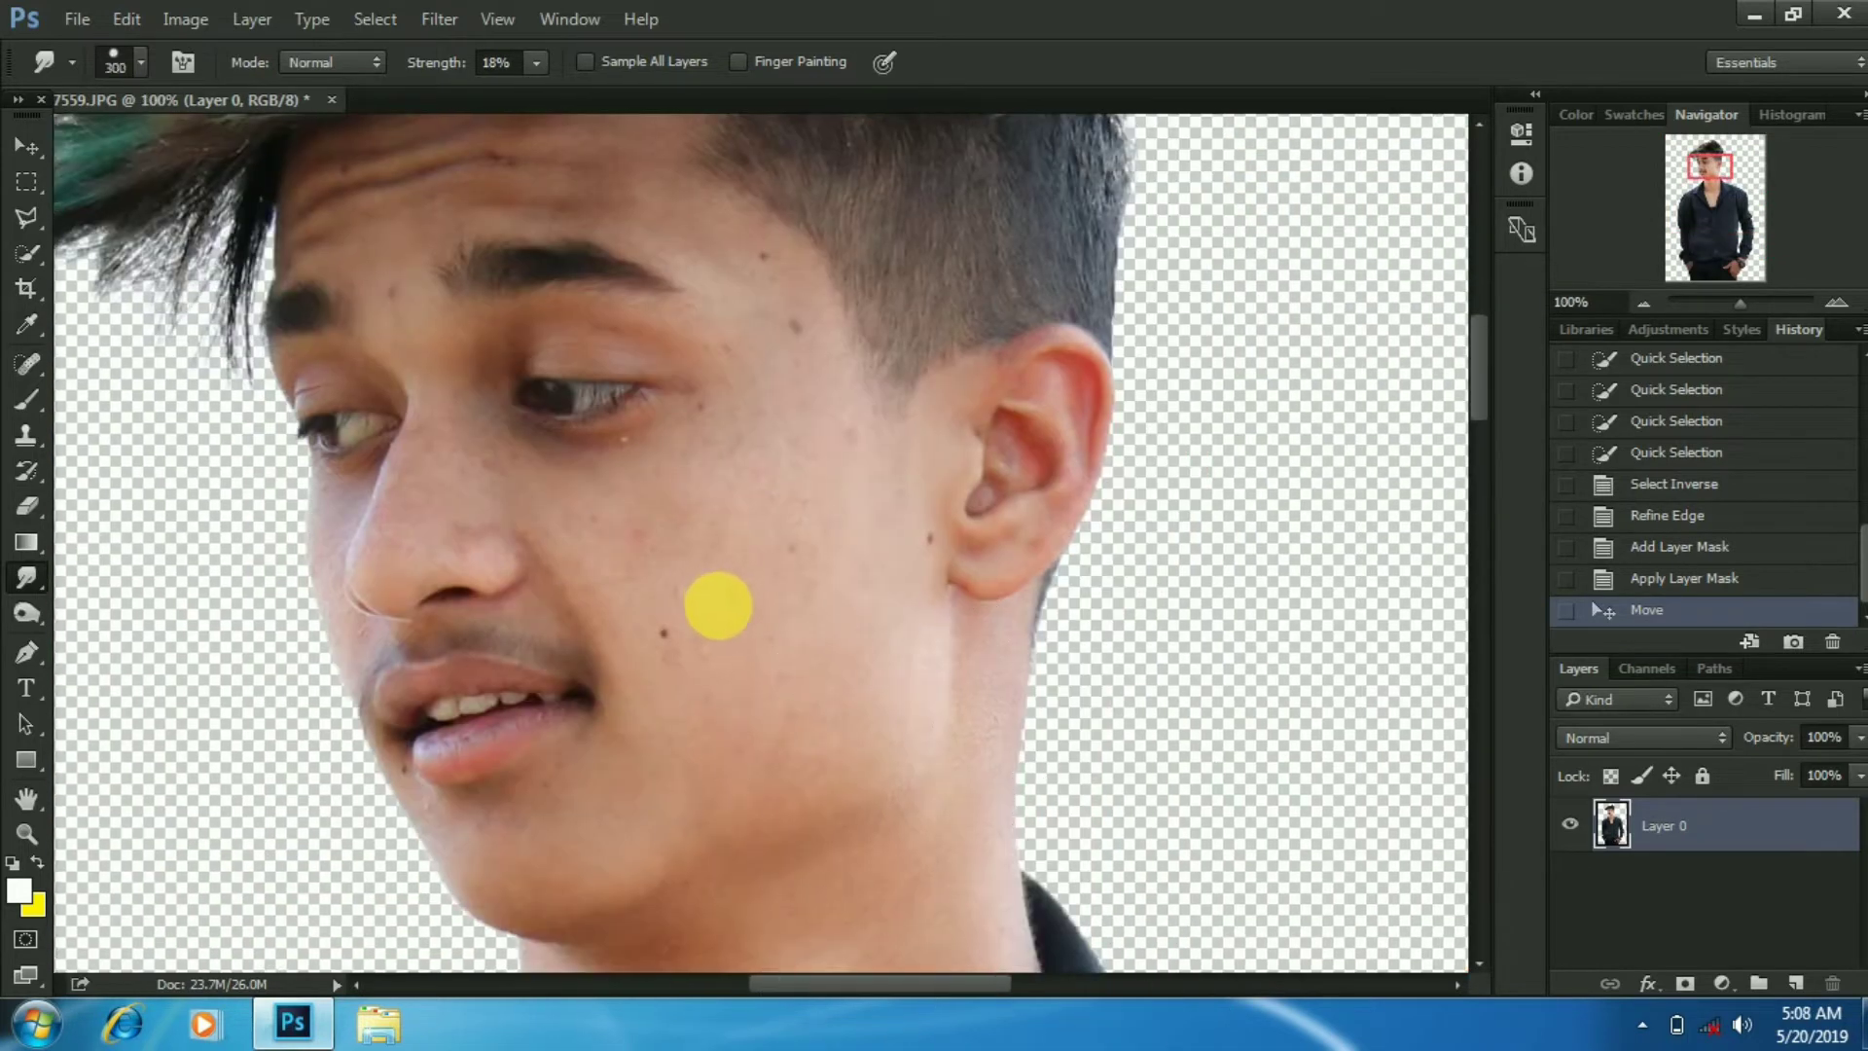
Smudge the skin on the cheek, along the jaw and near the forehead
mouse_move(813, 694)
mouse_down()
mouse_move(792, 709)
mouse_move(780, 516)
mouse_move(668, 605)
mouse_move(681, 564)
mouse_move(776, 626)
mouse_up()
key(bracketleft)
key(bracketleft)
key(bracketleft)
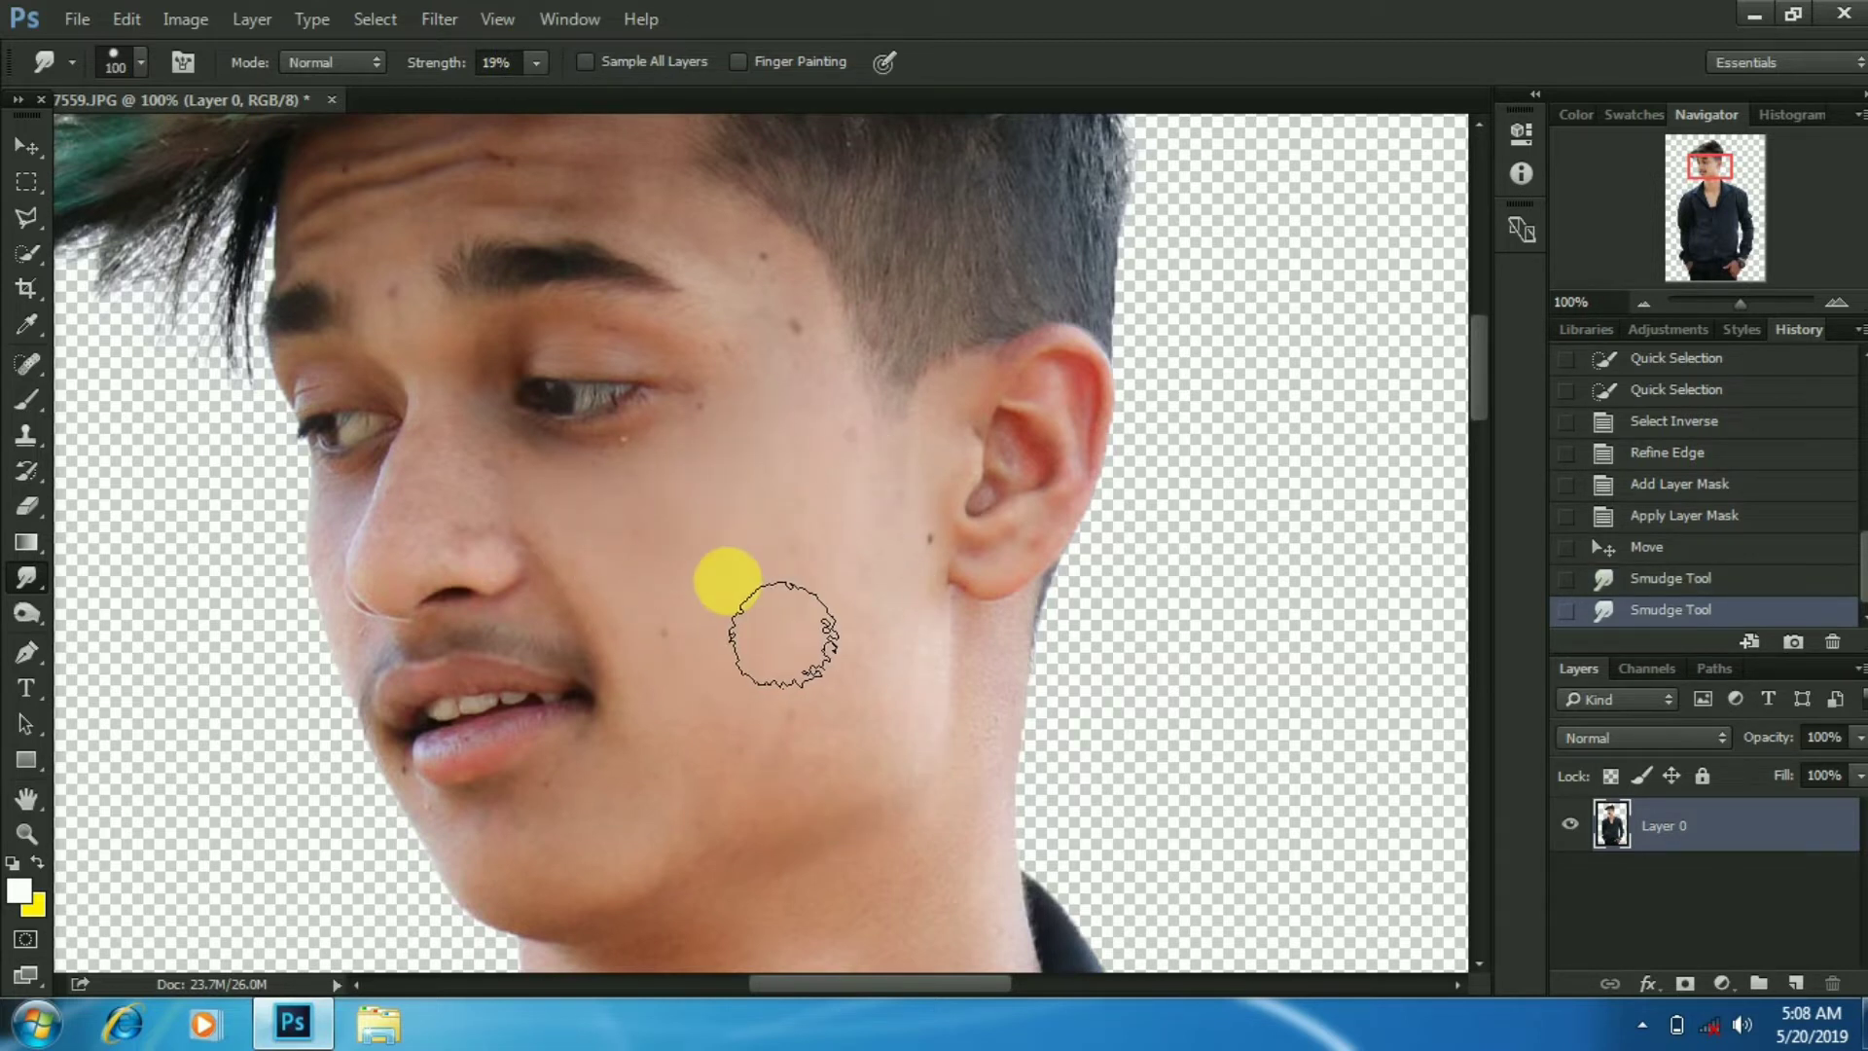
key(bracketright)
key(bracketright)
drag(536, 62, 550, 95)
drag(834, 384, 751, 867)
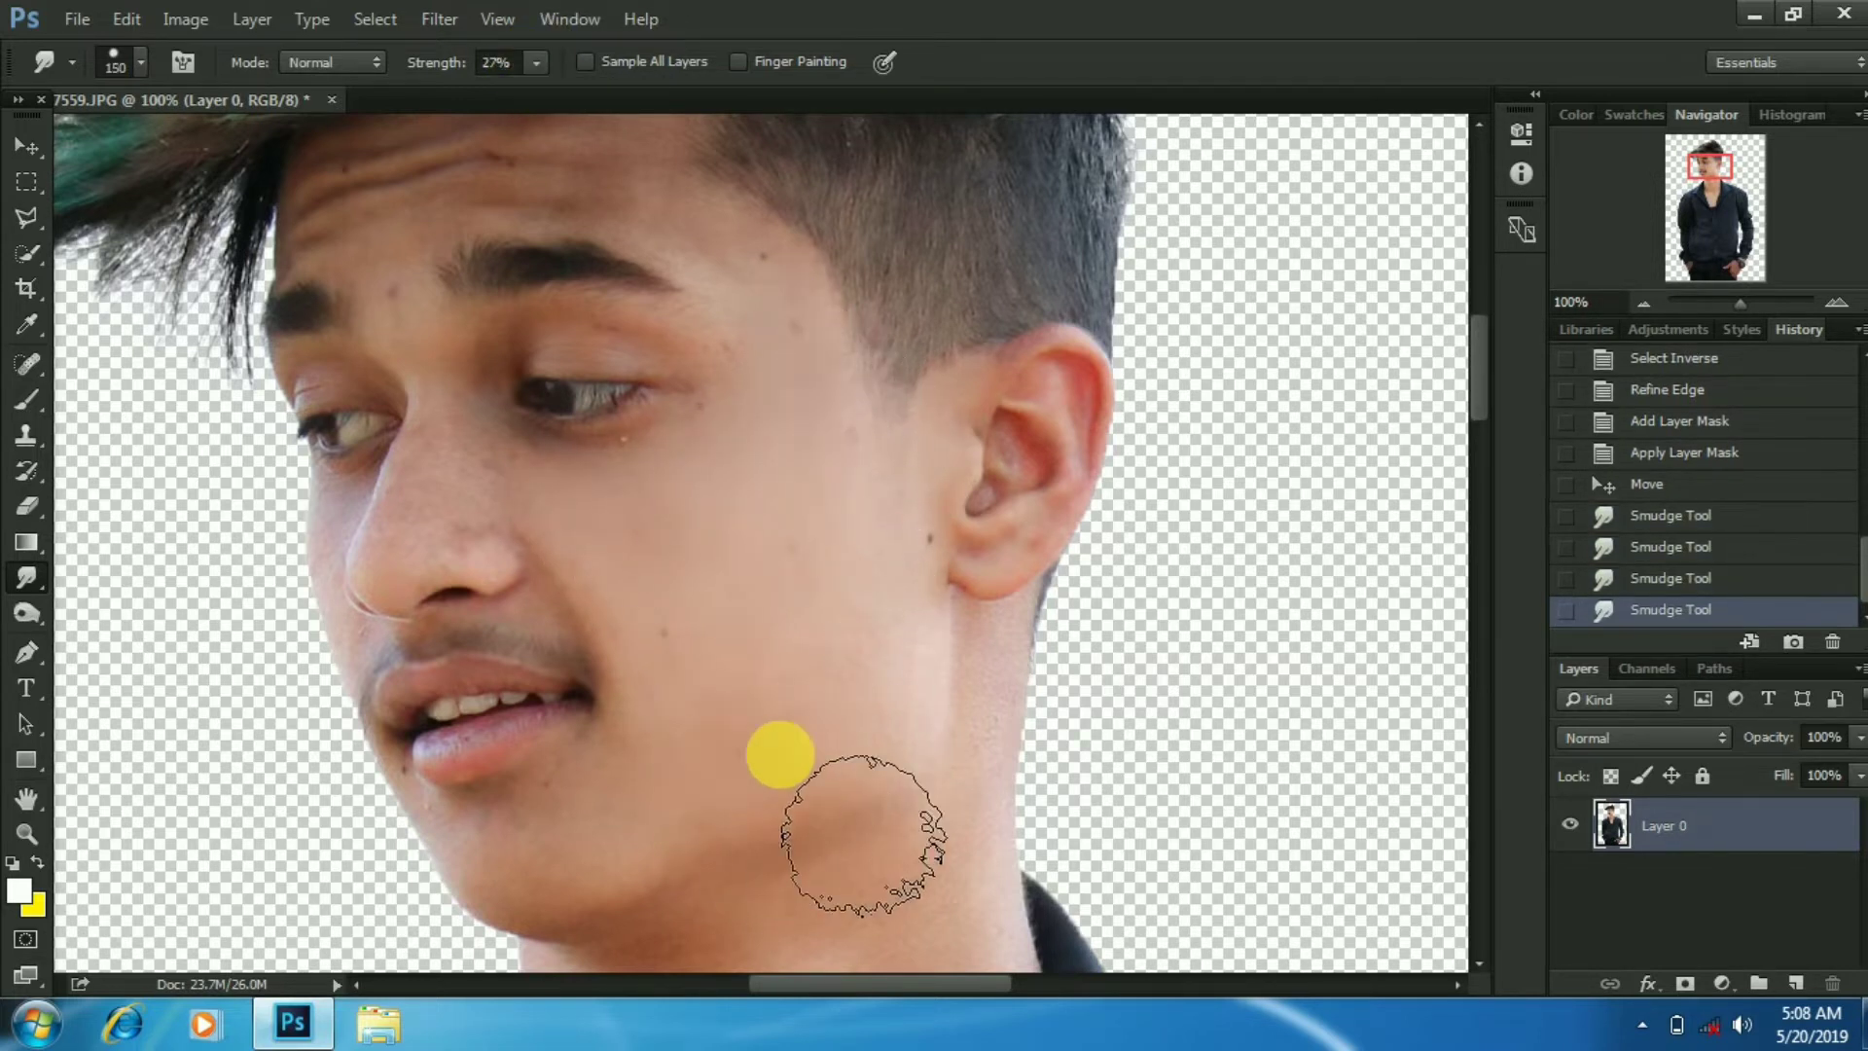
scroll(915, 764, up, 5)
key(bracketleft)
key(bracketleft)
mouse_move(1126, 750)
mouse_down()
mouse_move(961, 605)
mouse_move(724, 703)
mouse_move(860, 581)
mouse_move(760, 706)
mouse_move(860, 610)
mouse_up()
Smooth the skin beside the nose, around the mouth and across the upper lip
scroll(860, 580, down, 5)
key(bracketleft)
key(bracketleft)
key(bracketleft)
drag(926, 471, 1041, 506)
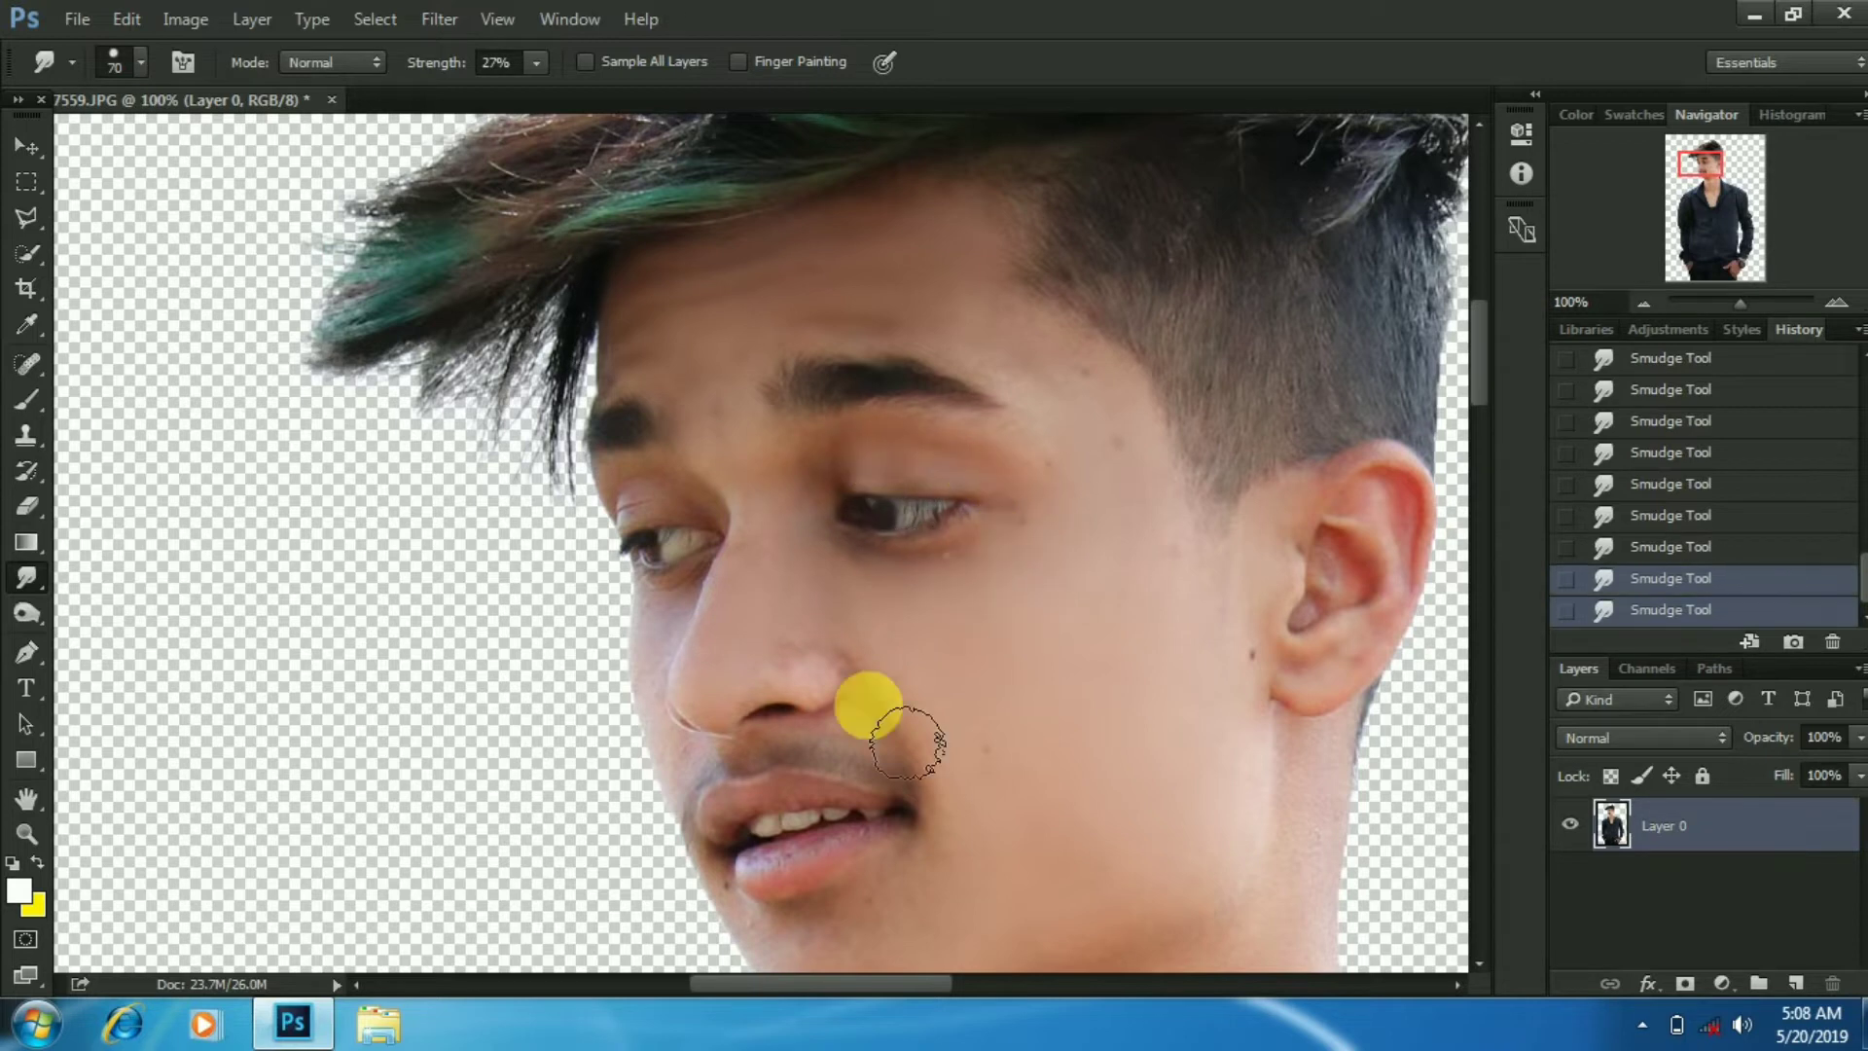
key(bracketleft)
mouse_move(896, 730)
mouse_down()
mouse_move(1045, 544)
mouse_move(830, 421)
mouse_move(796, 509)
mouse_up()
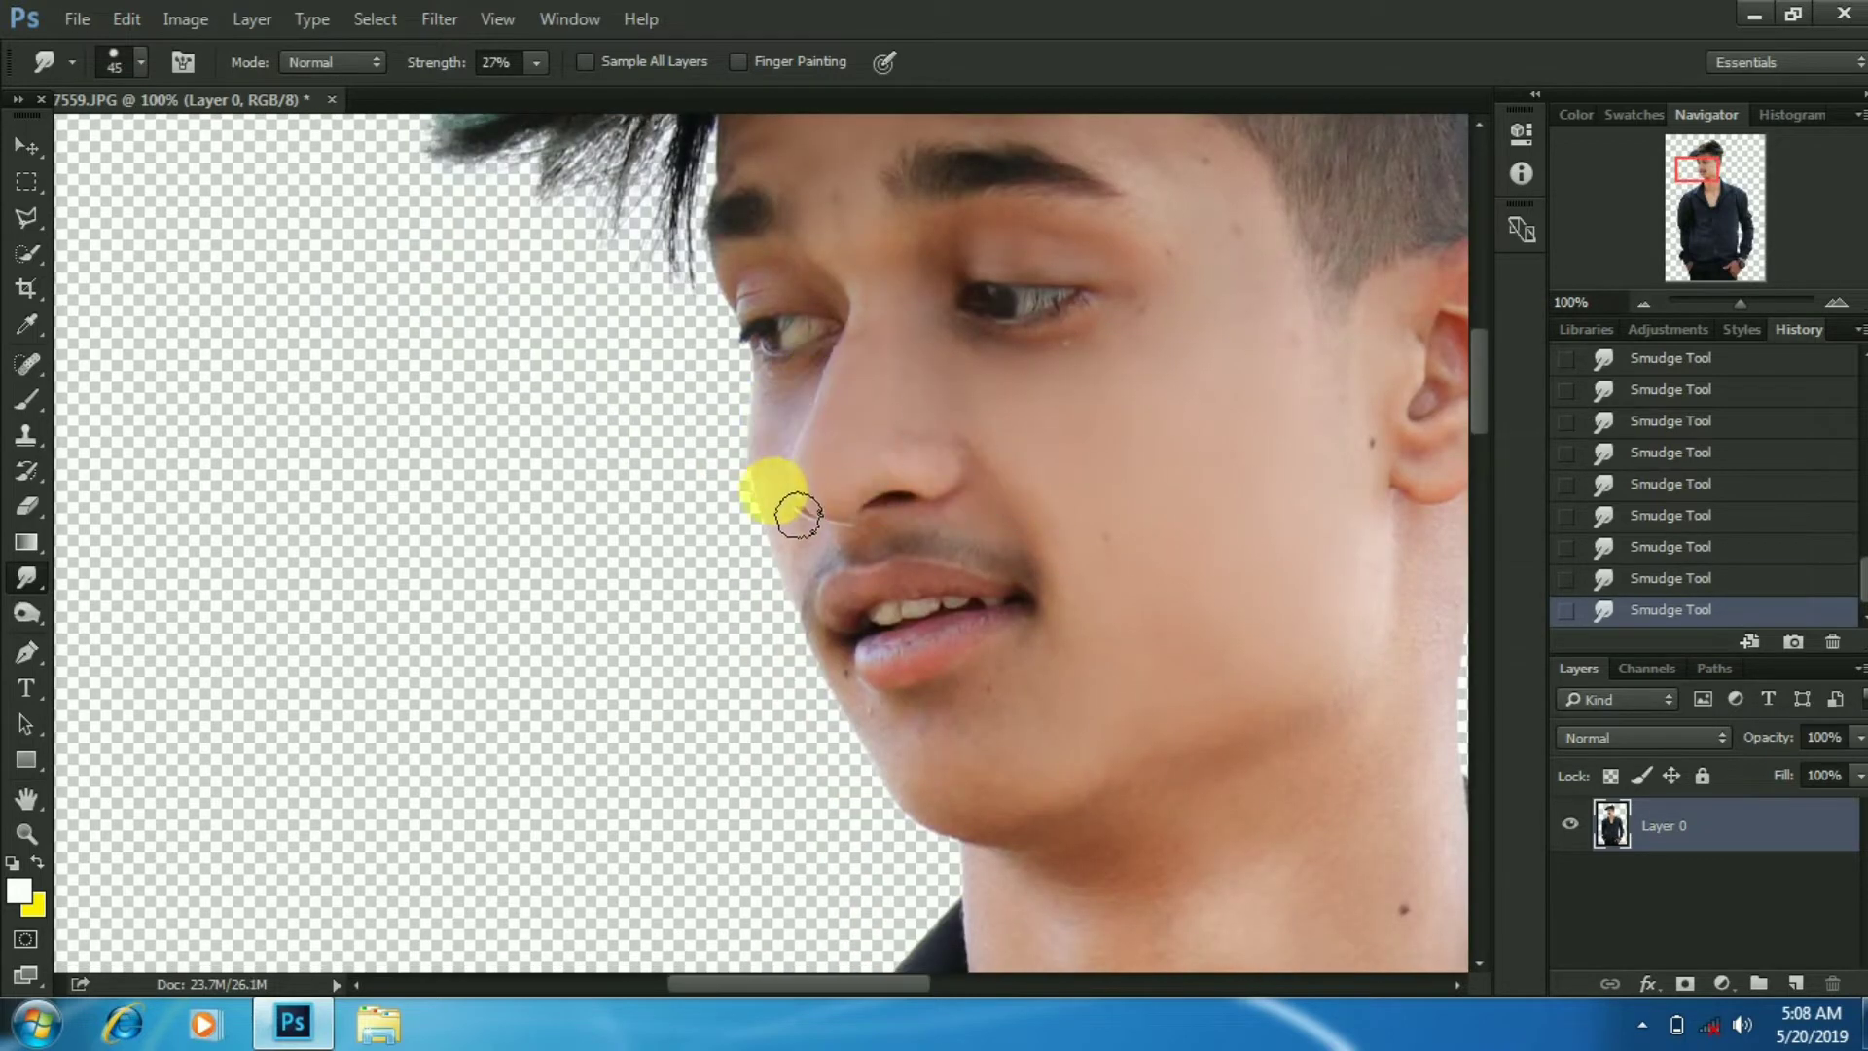
key(bracketleft)
key(bracketleft)
mouse_move(891, 550)
mouse_down()
mouse_move(864, 527)
mouse_move(768, 518)
mouse_up()
key(ctrl+minus)
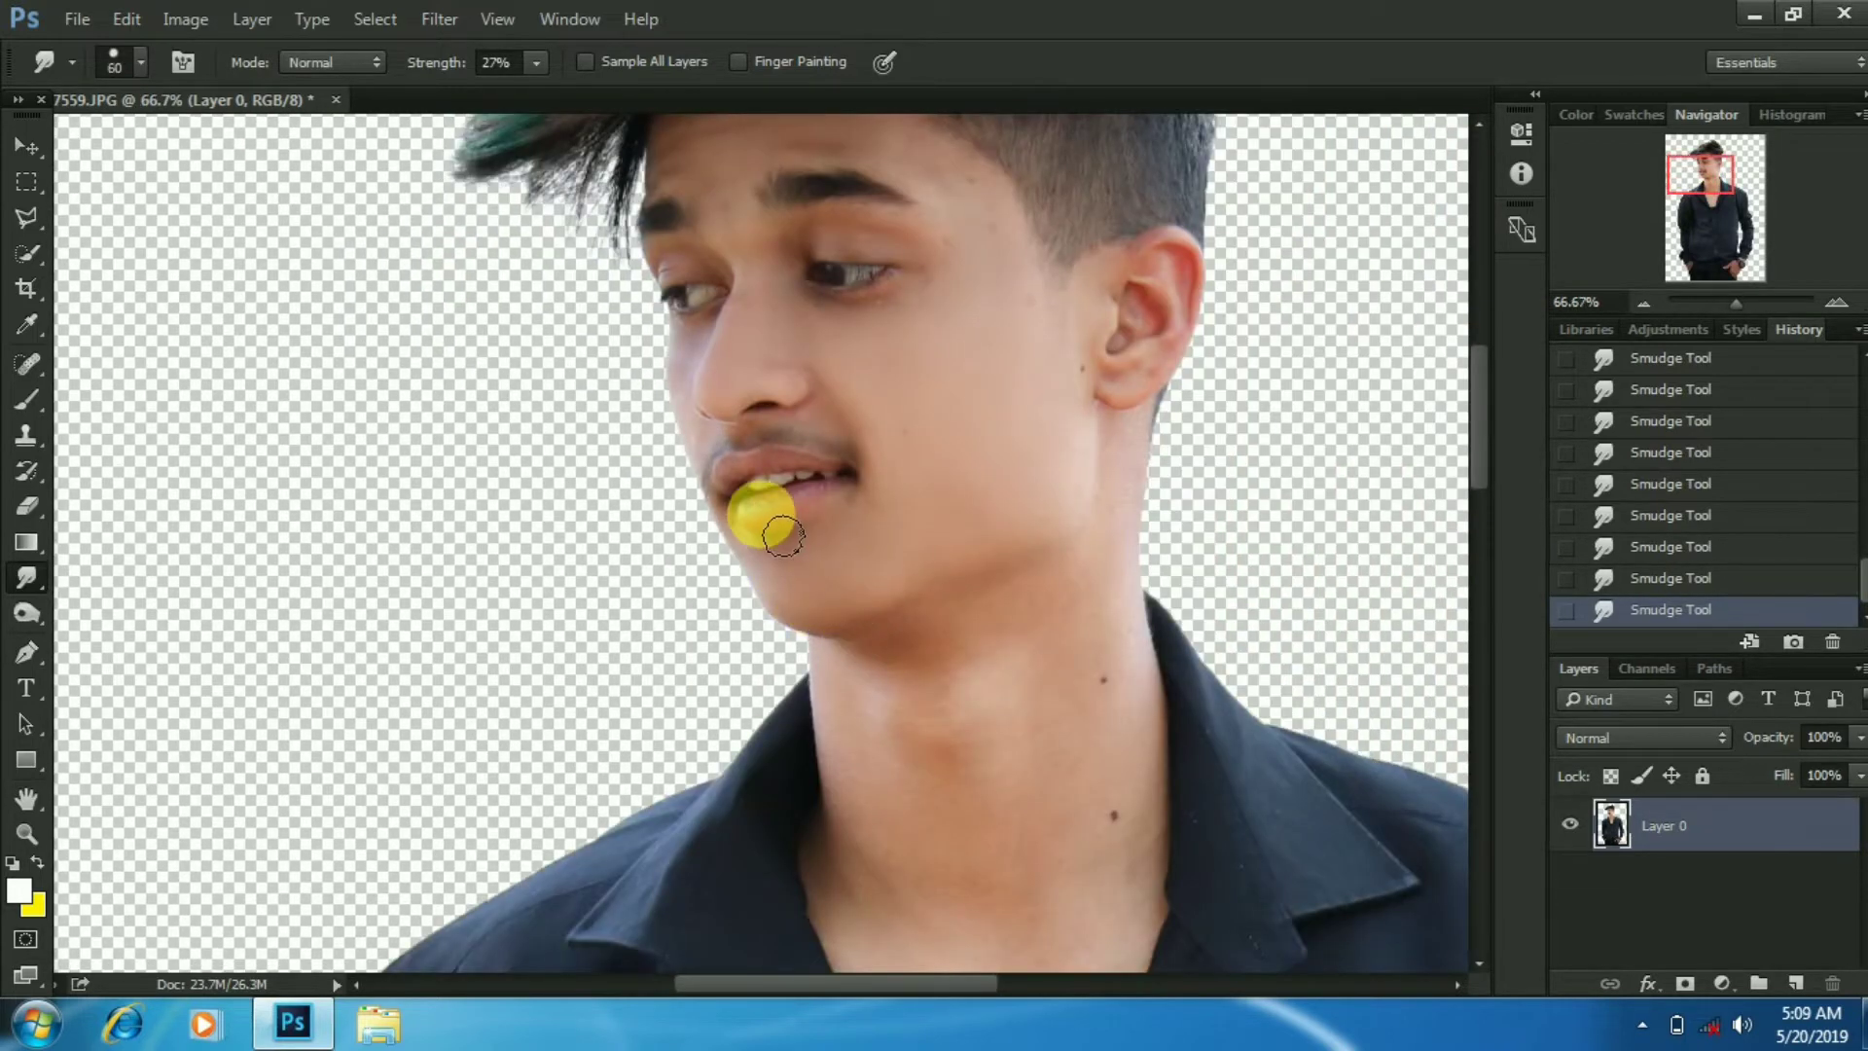
key(bracketright)
key(bracketright)
key(ctrl+minus)
key(bracketright)
key(bracketright)
key(bracketright)
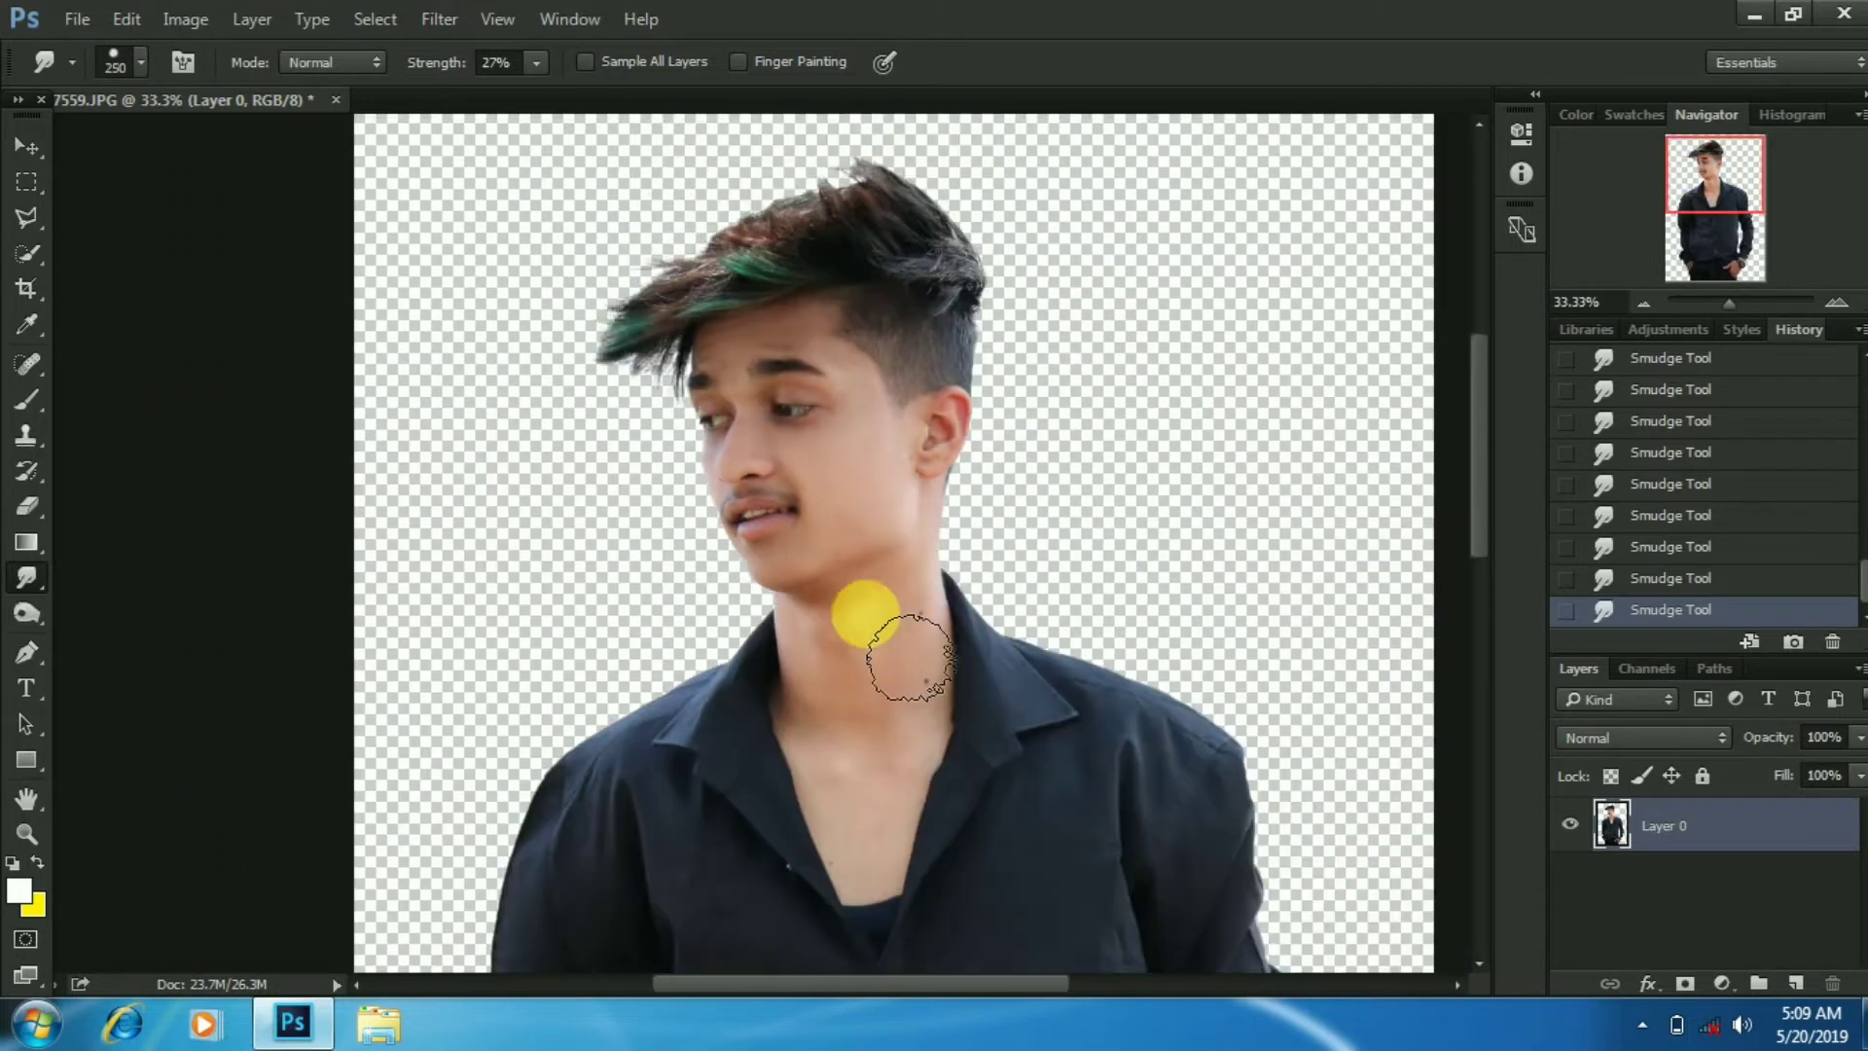
Undo the last stroke, smooth the neck skin, and fit the whole image in view
click(1654, 578)
key(bracketleft)
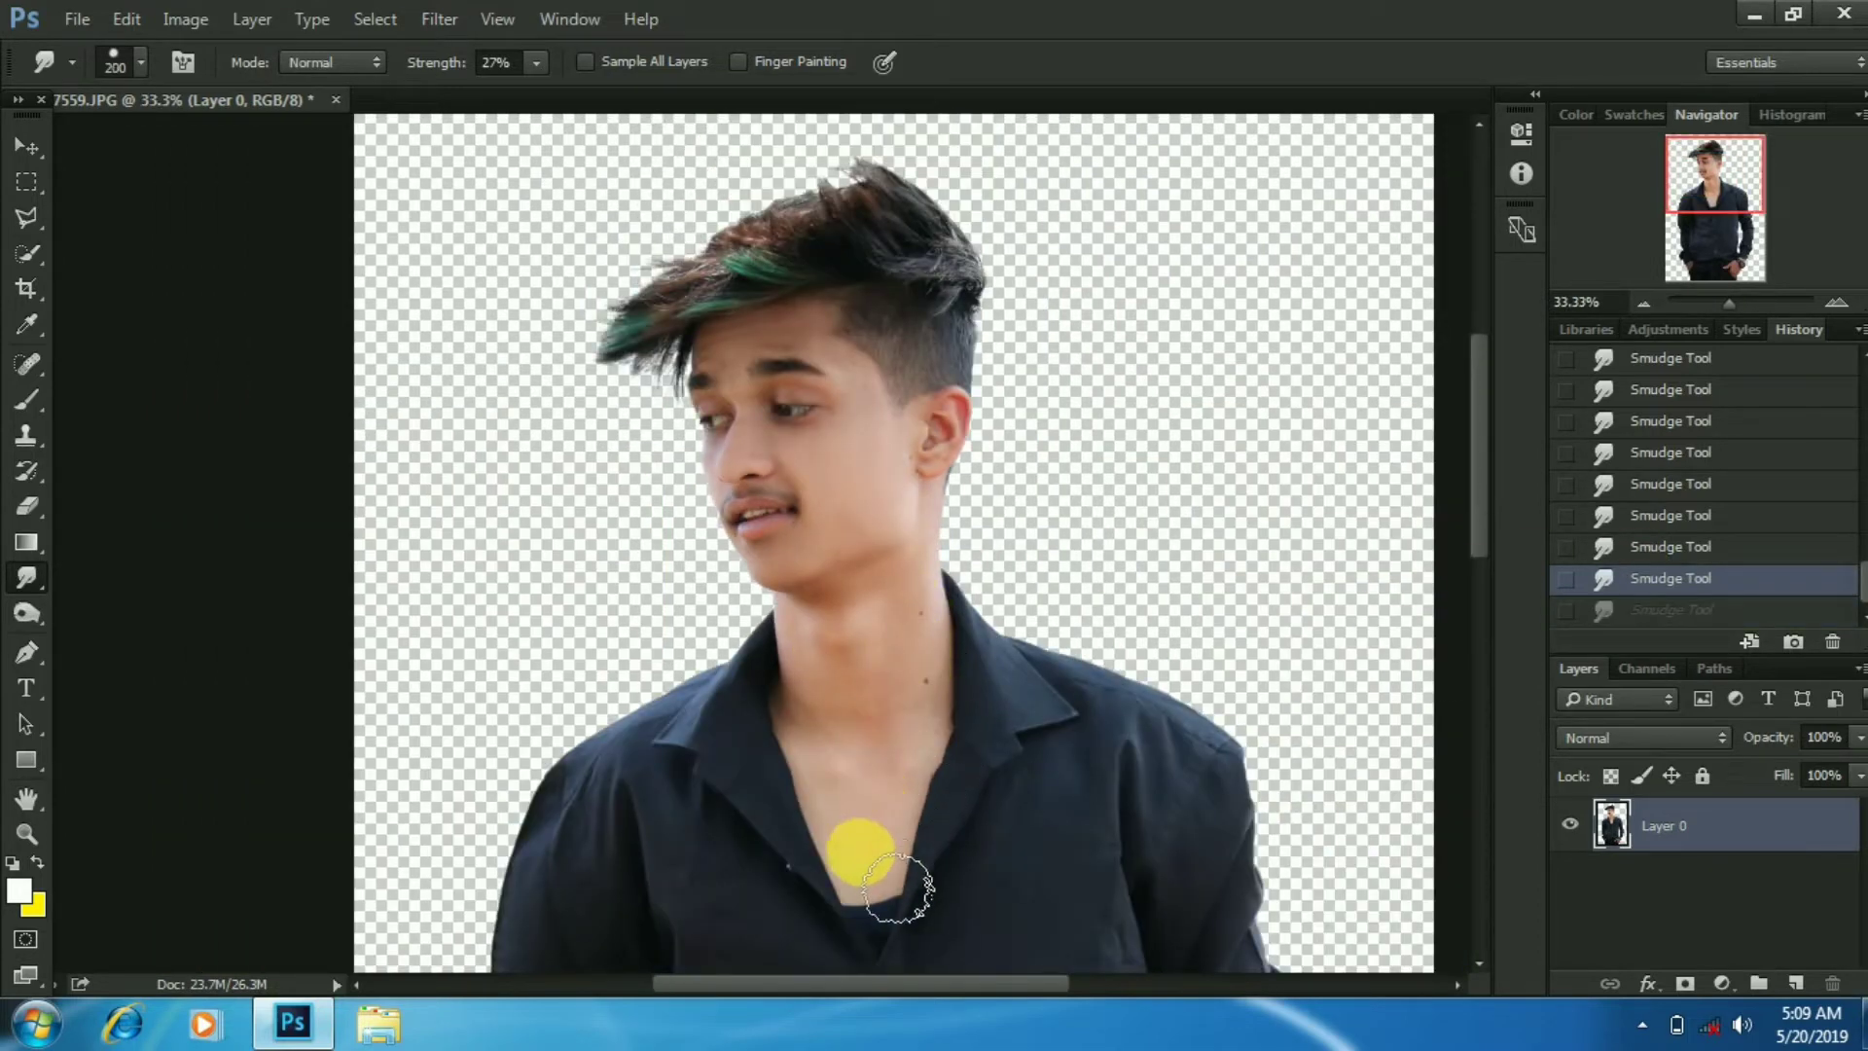
drag(855, 638, 879, 701)
key(ctrl+0)
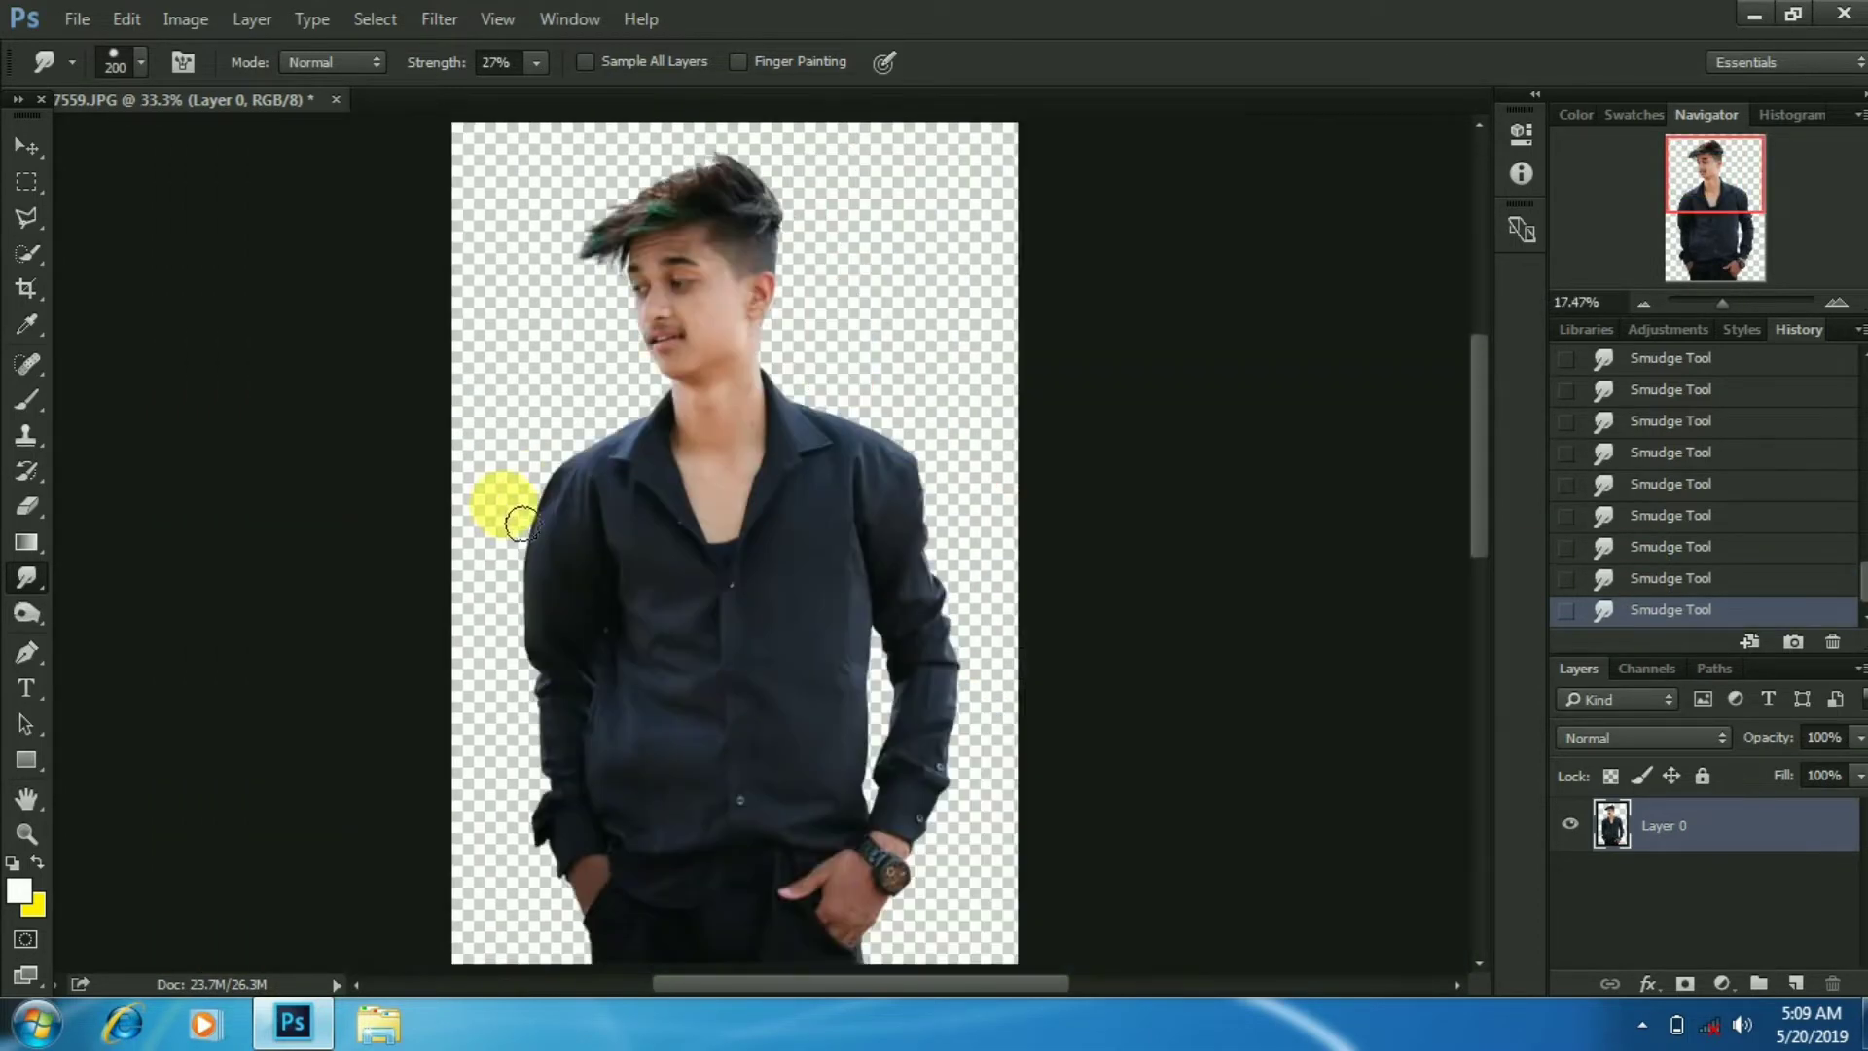
click(26, 146)
Open the bedroom photo s9 (2).jpg and drag it into the portrait document
key(ctrl+minus)
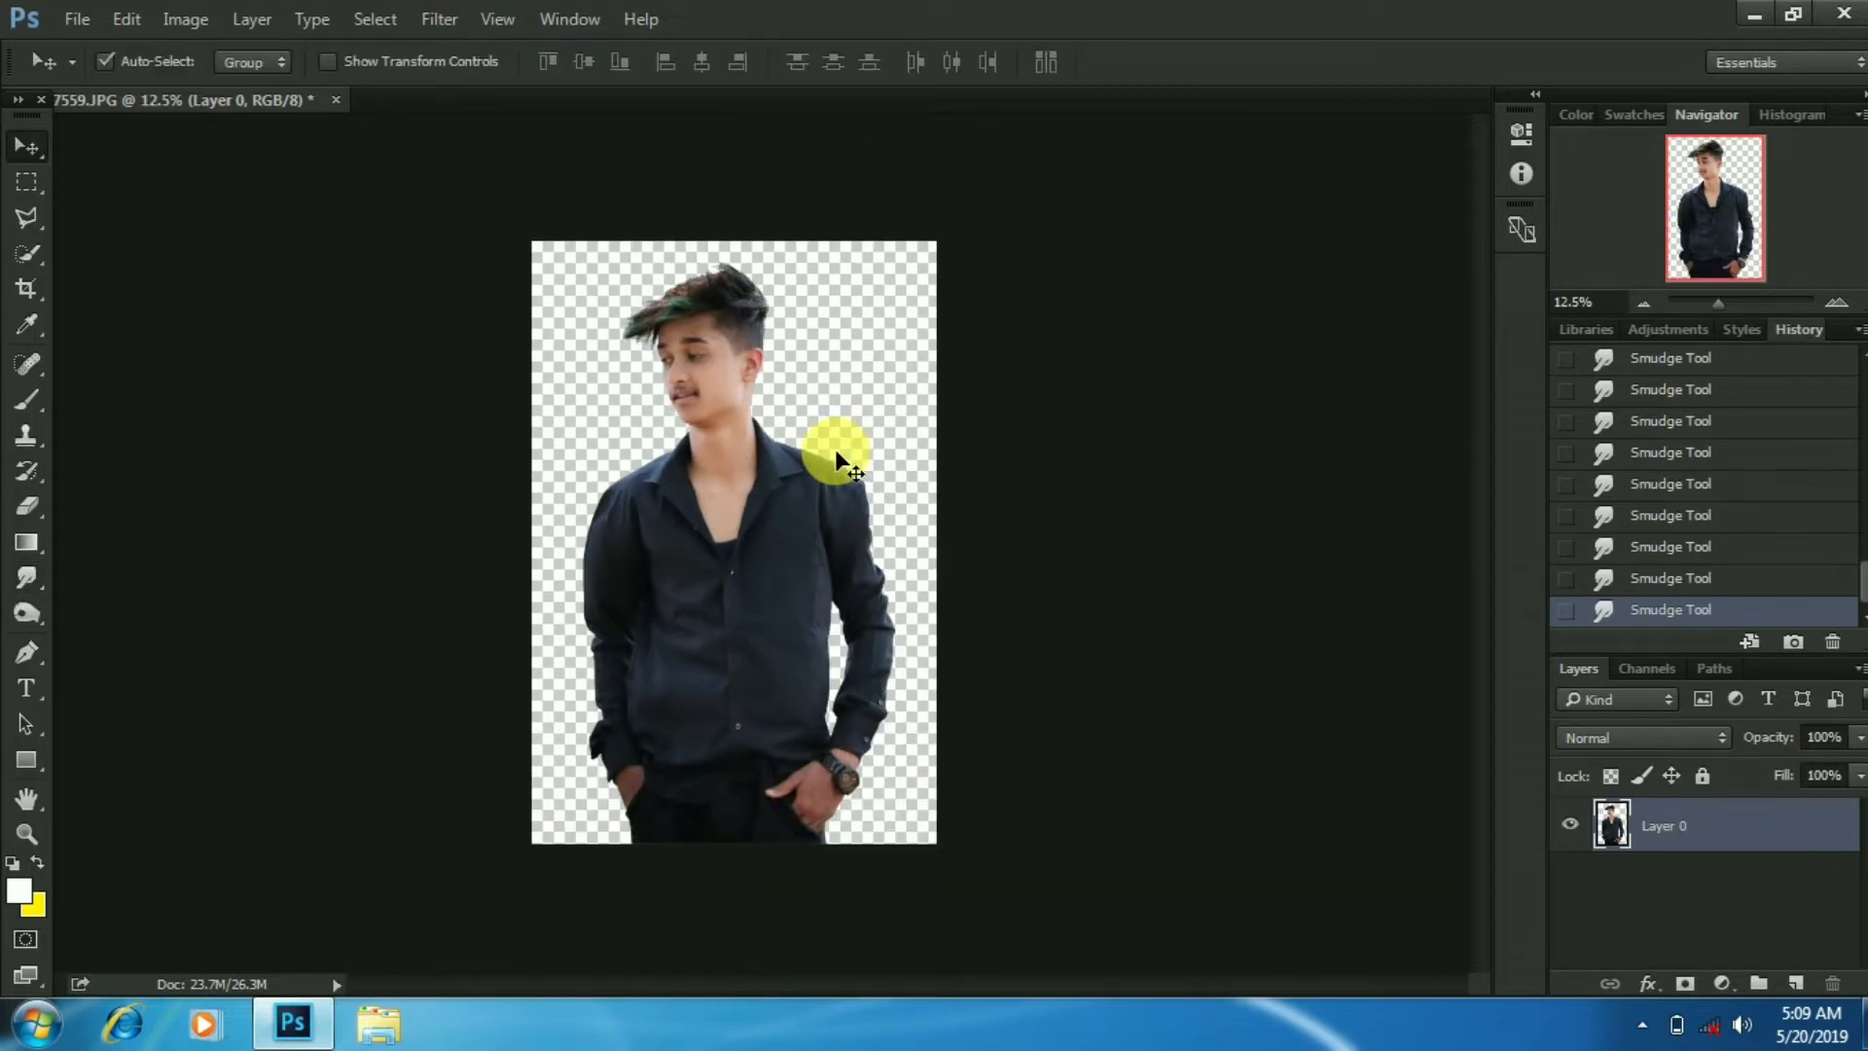
key(ctrl+plus)
click(77, 19)
click(97, 73)
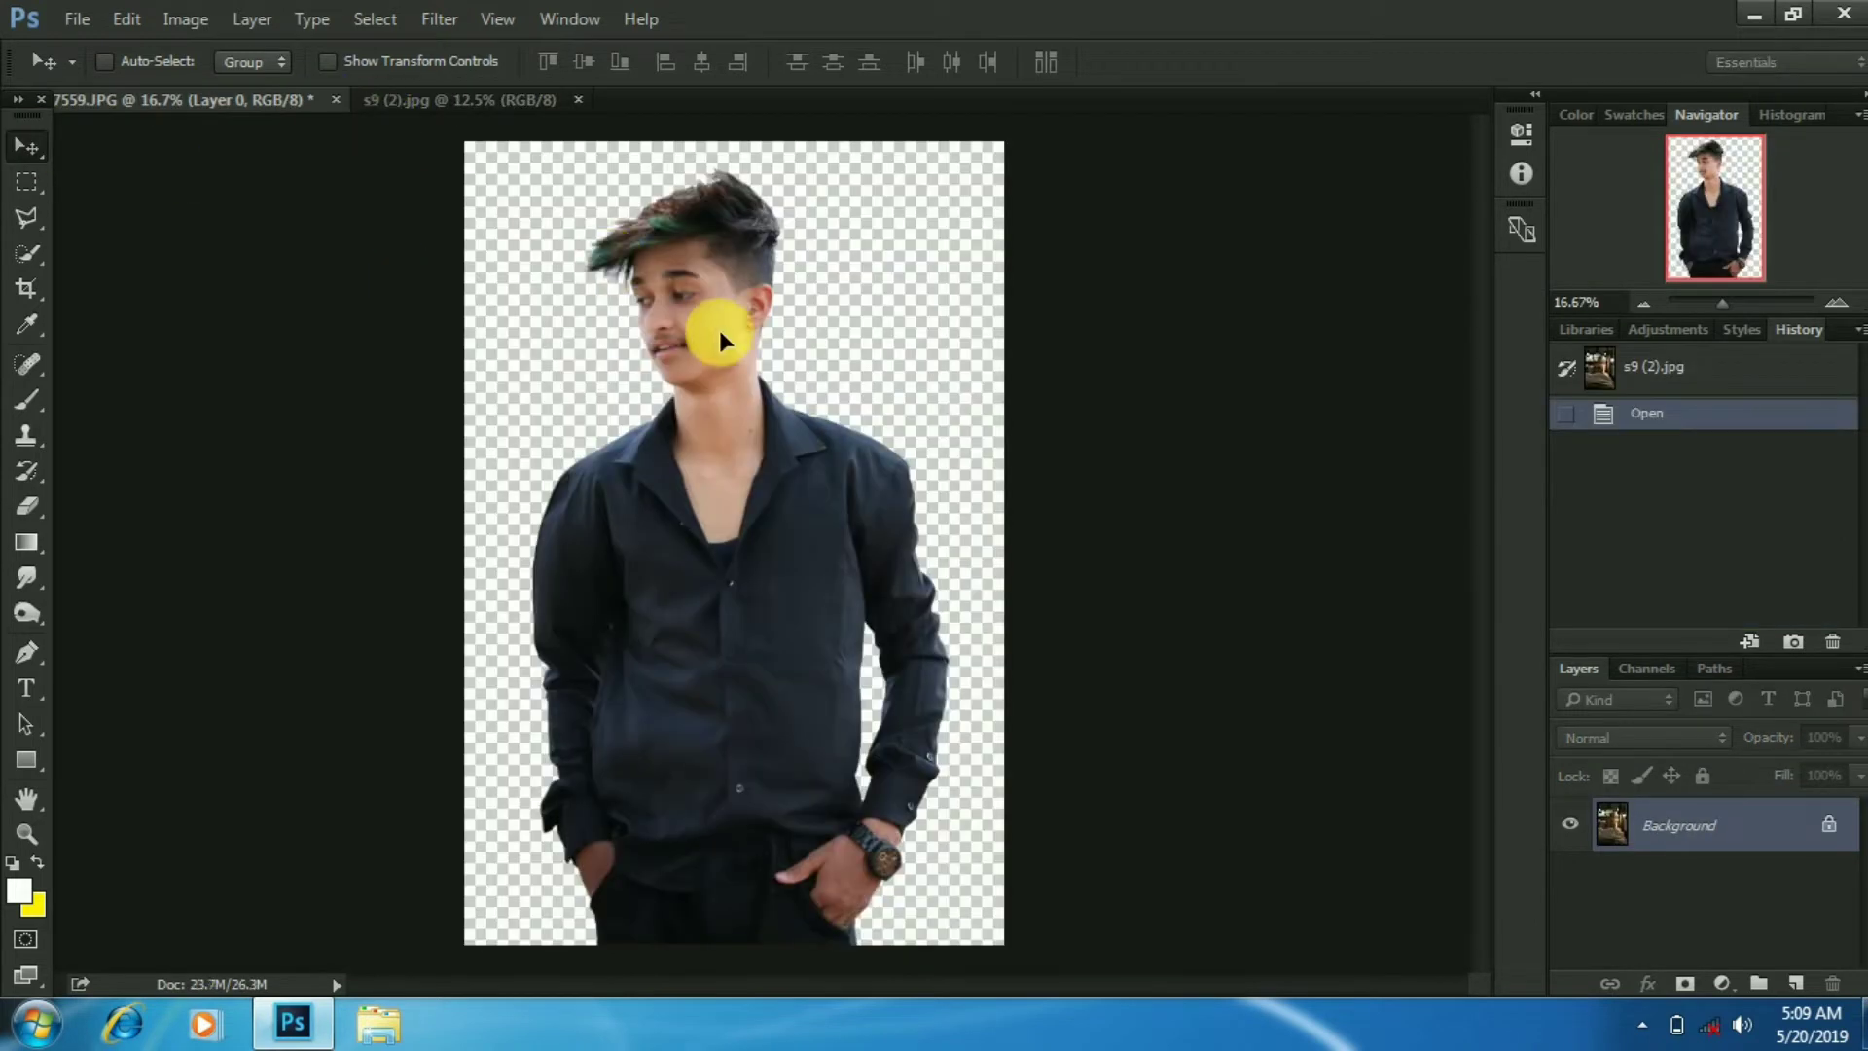
drag(358, 111, 908, 395)
key(ctrl+minus)
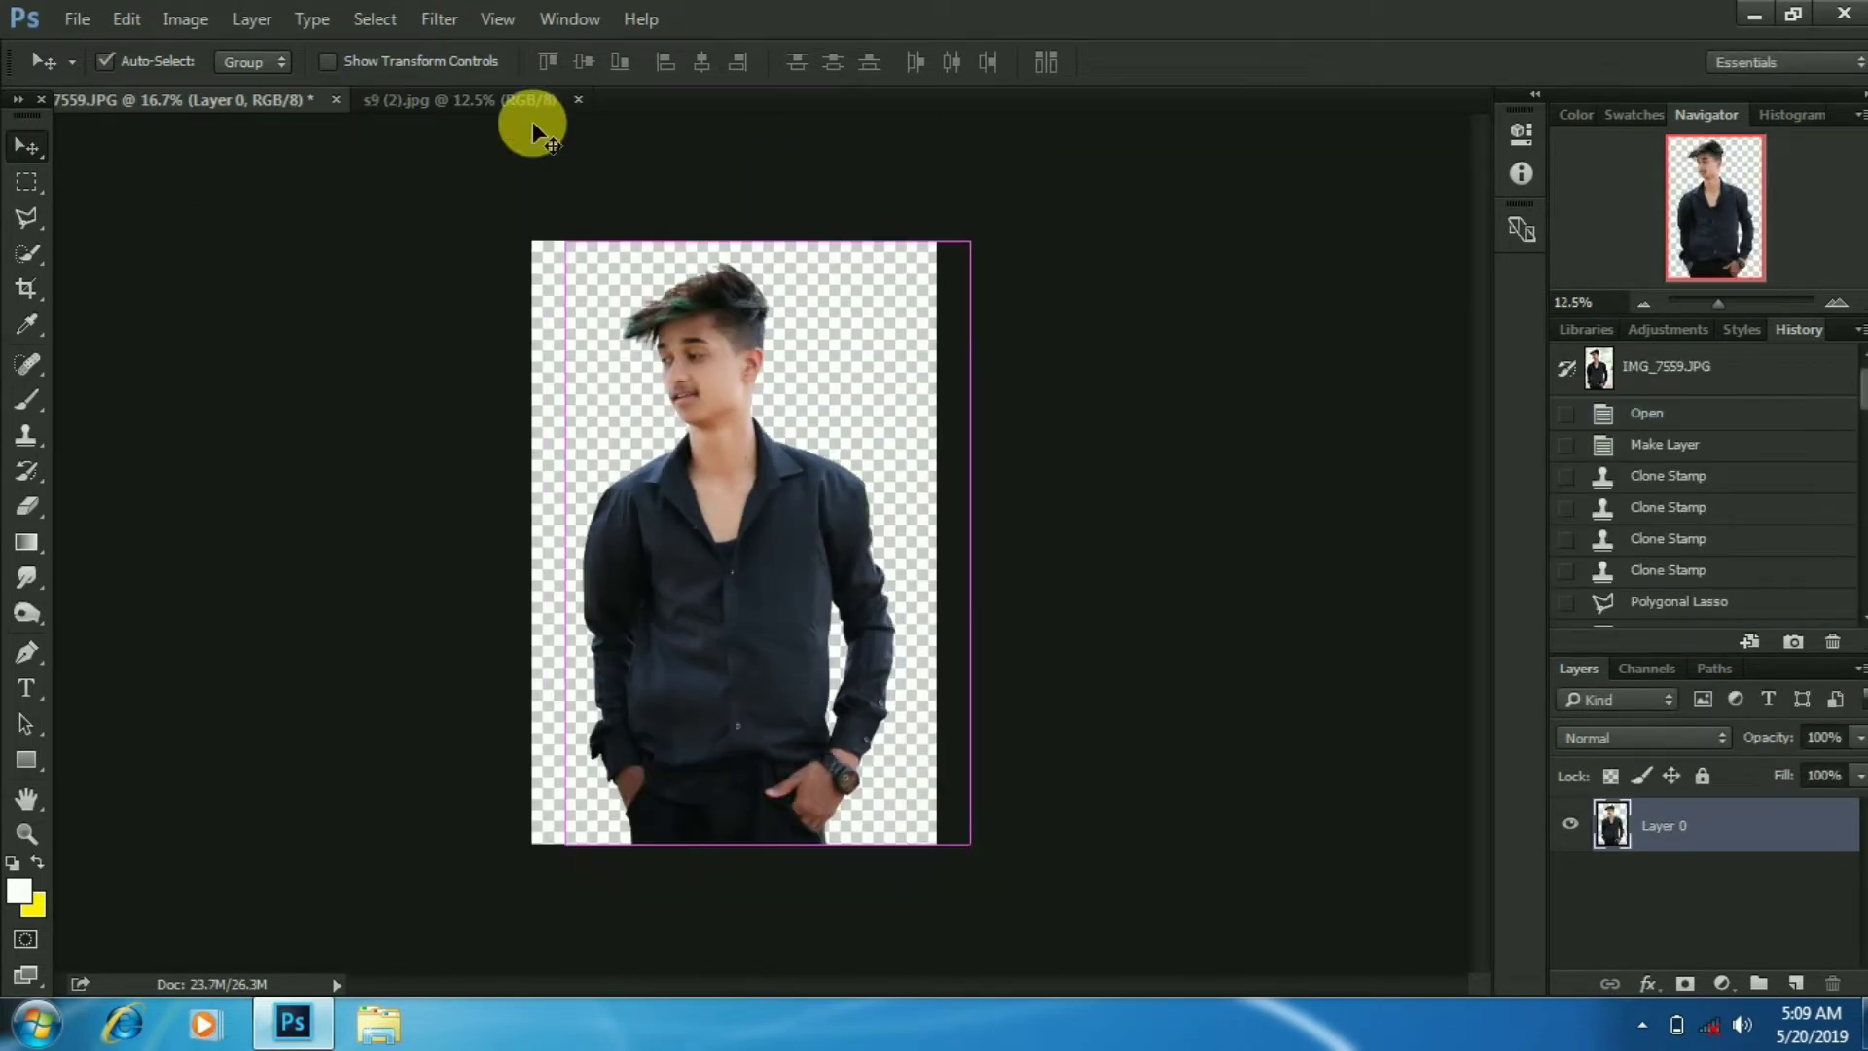
drag(839, 379, 382, 156)
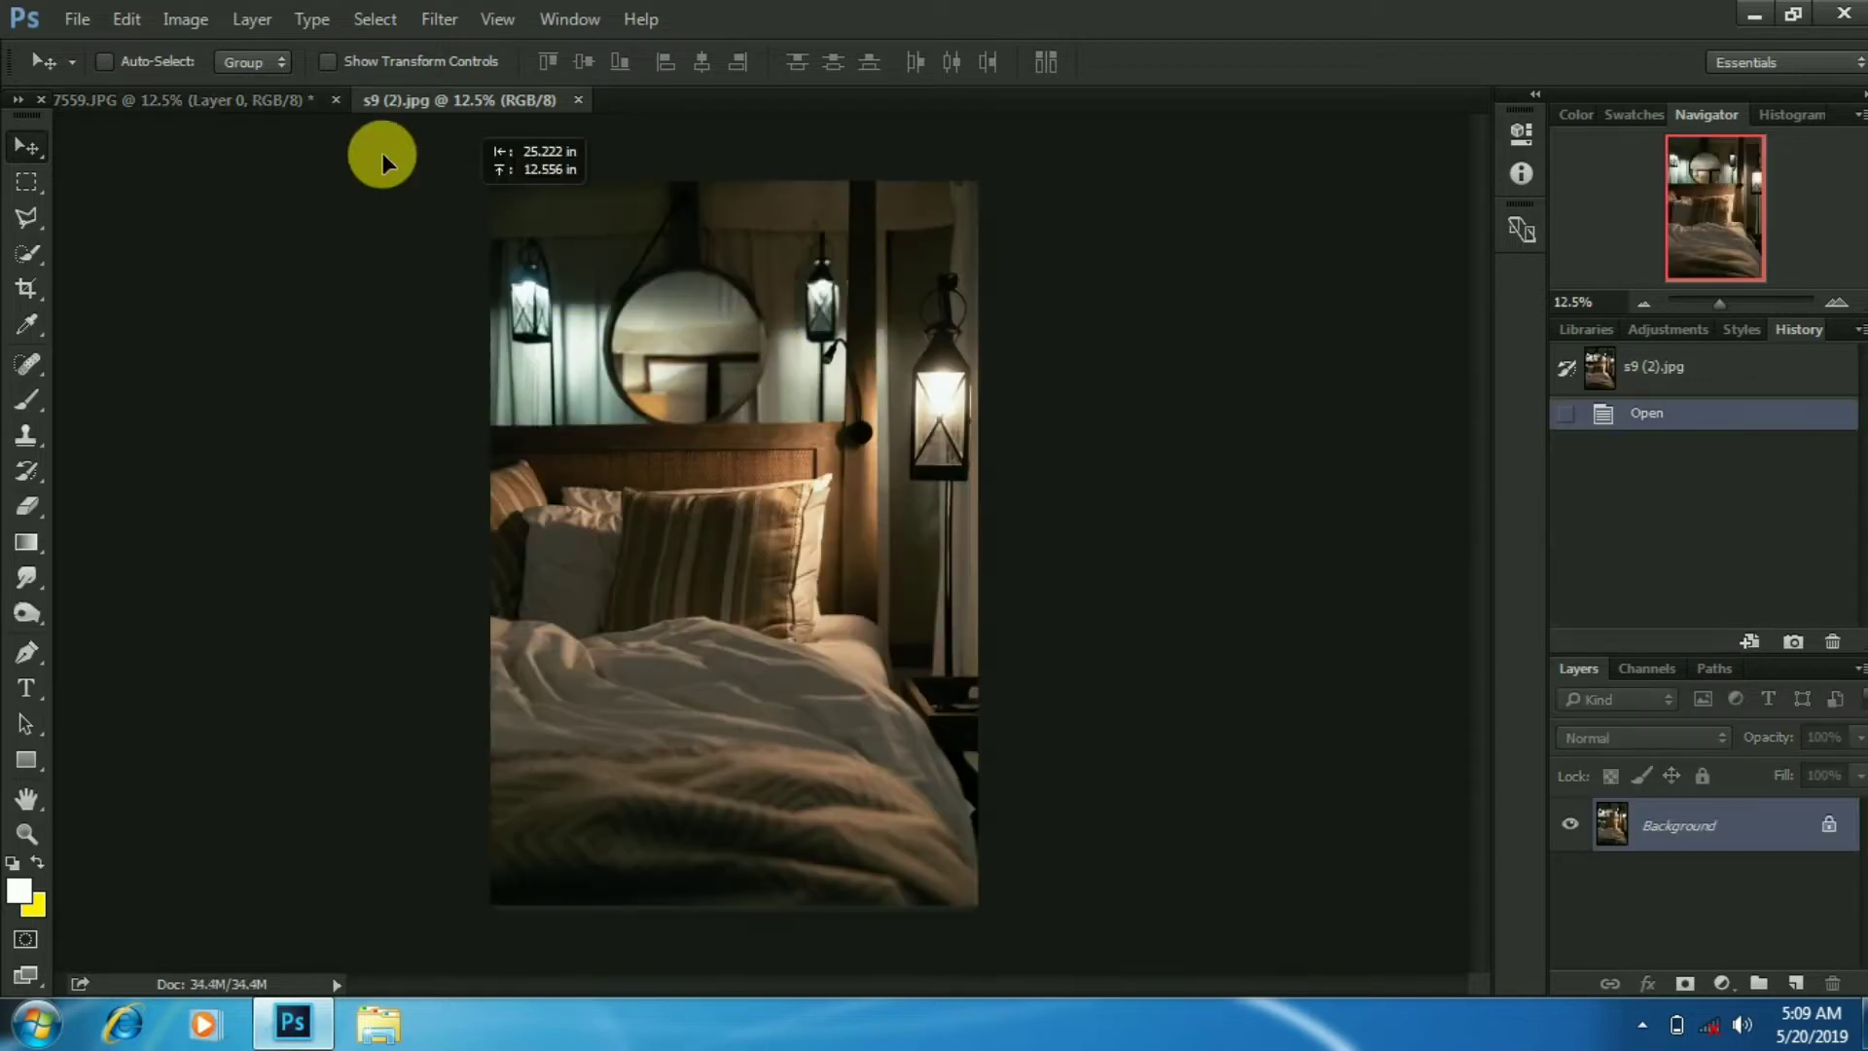
drag(290, 107, 759, 486)
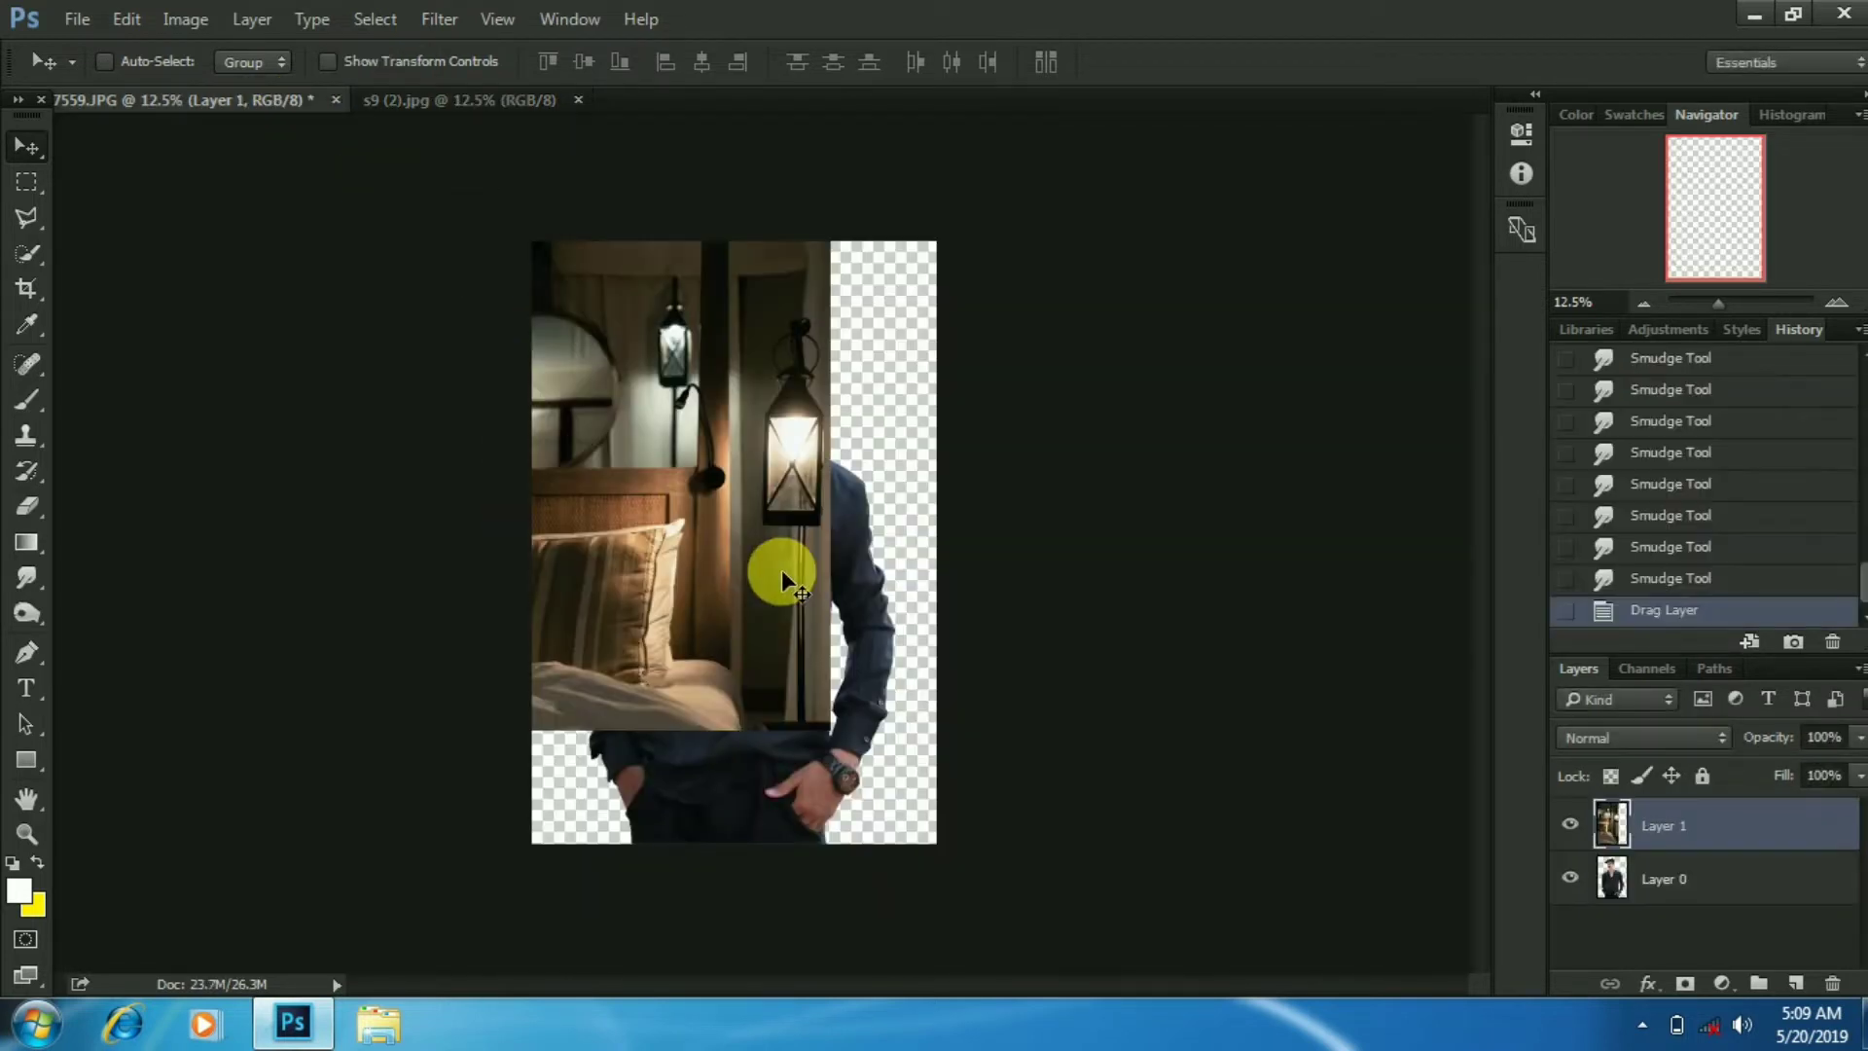
Fit the bedroom layer over the canvas and move it beneath the young man's layer
mouse_move(781, 569)
mouse_down()
mouse_move(888, 675)
mouse_move(905, 574)
mouse_up()
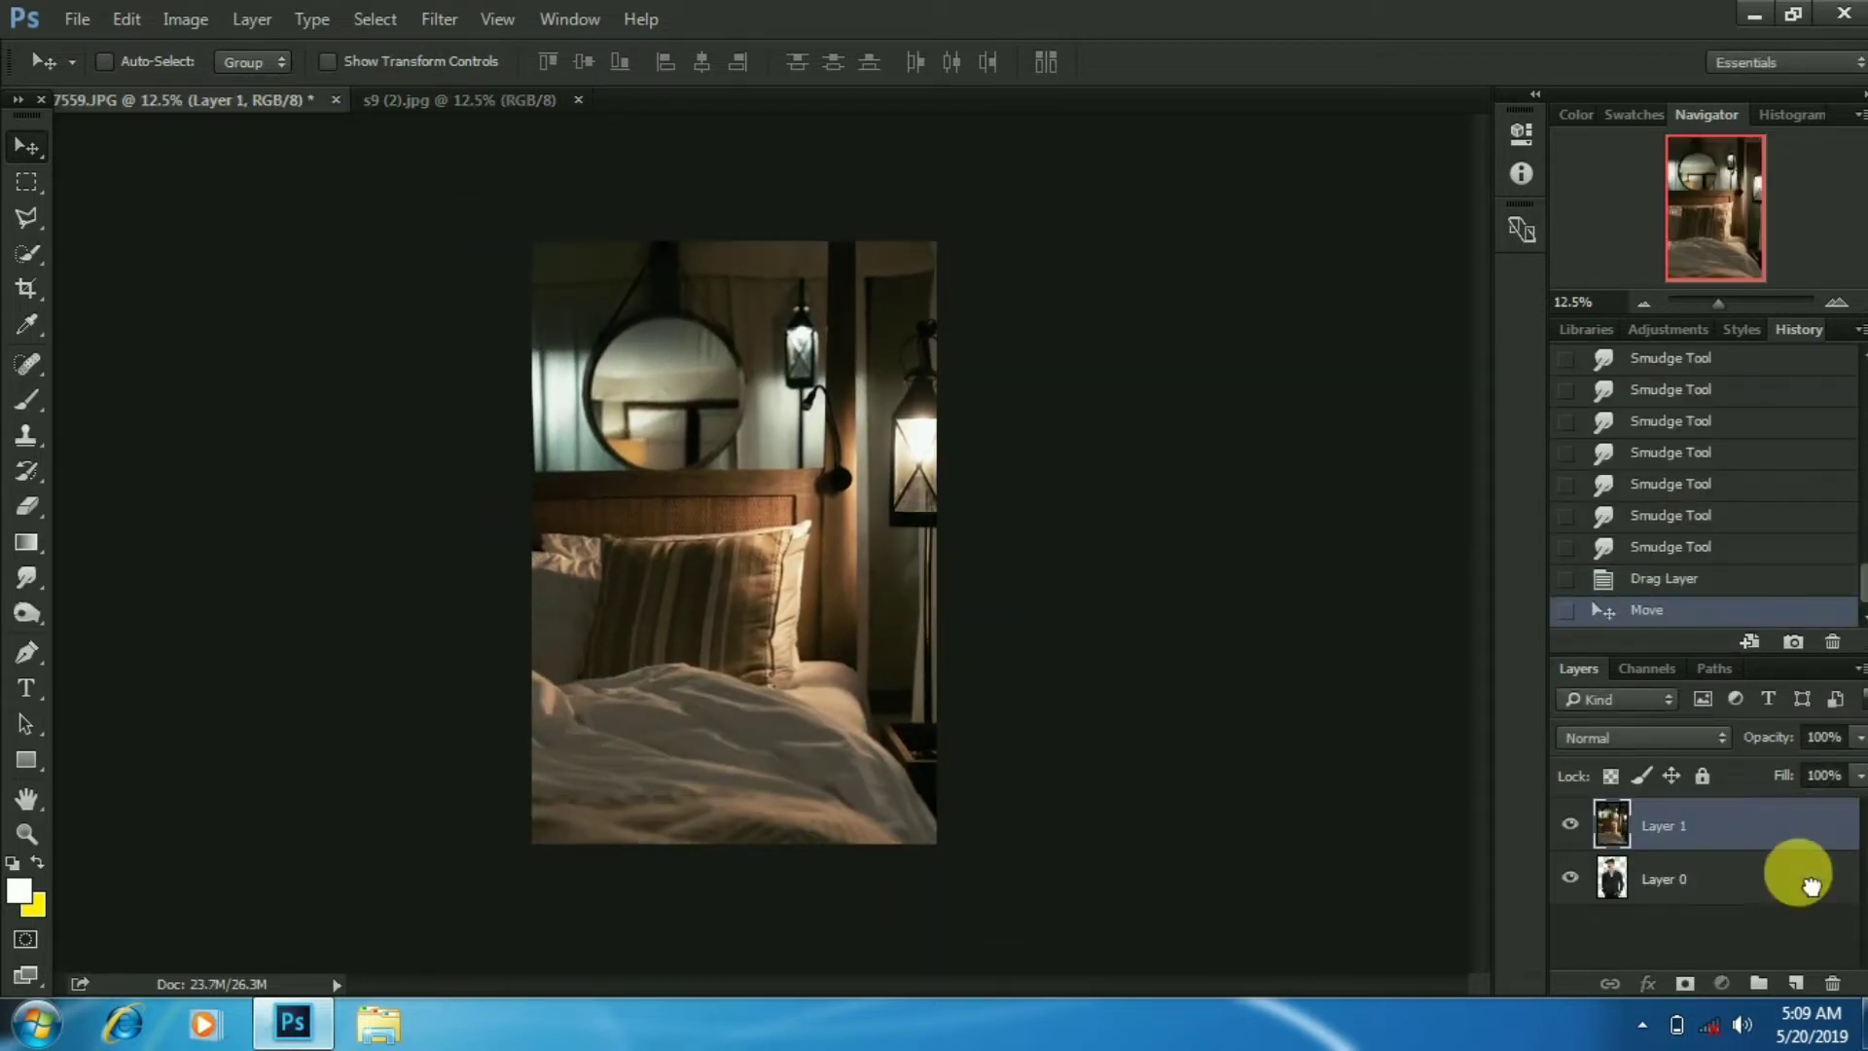
drag(1801, 837, 1793, 910)
key(ctrl+plus)
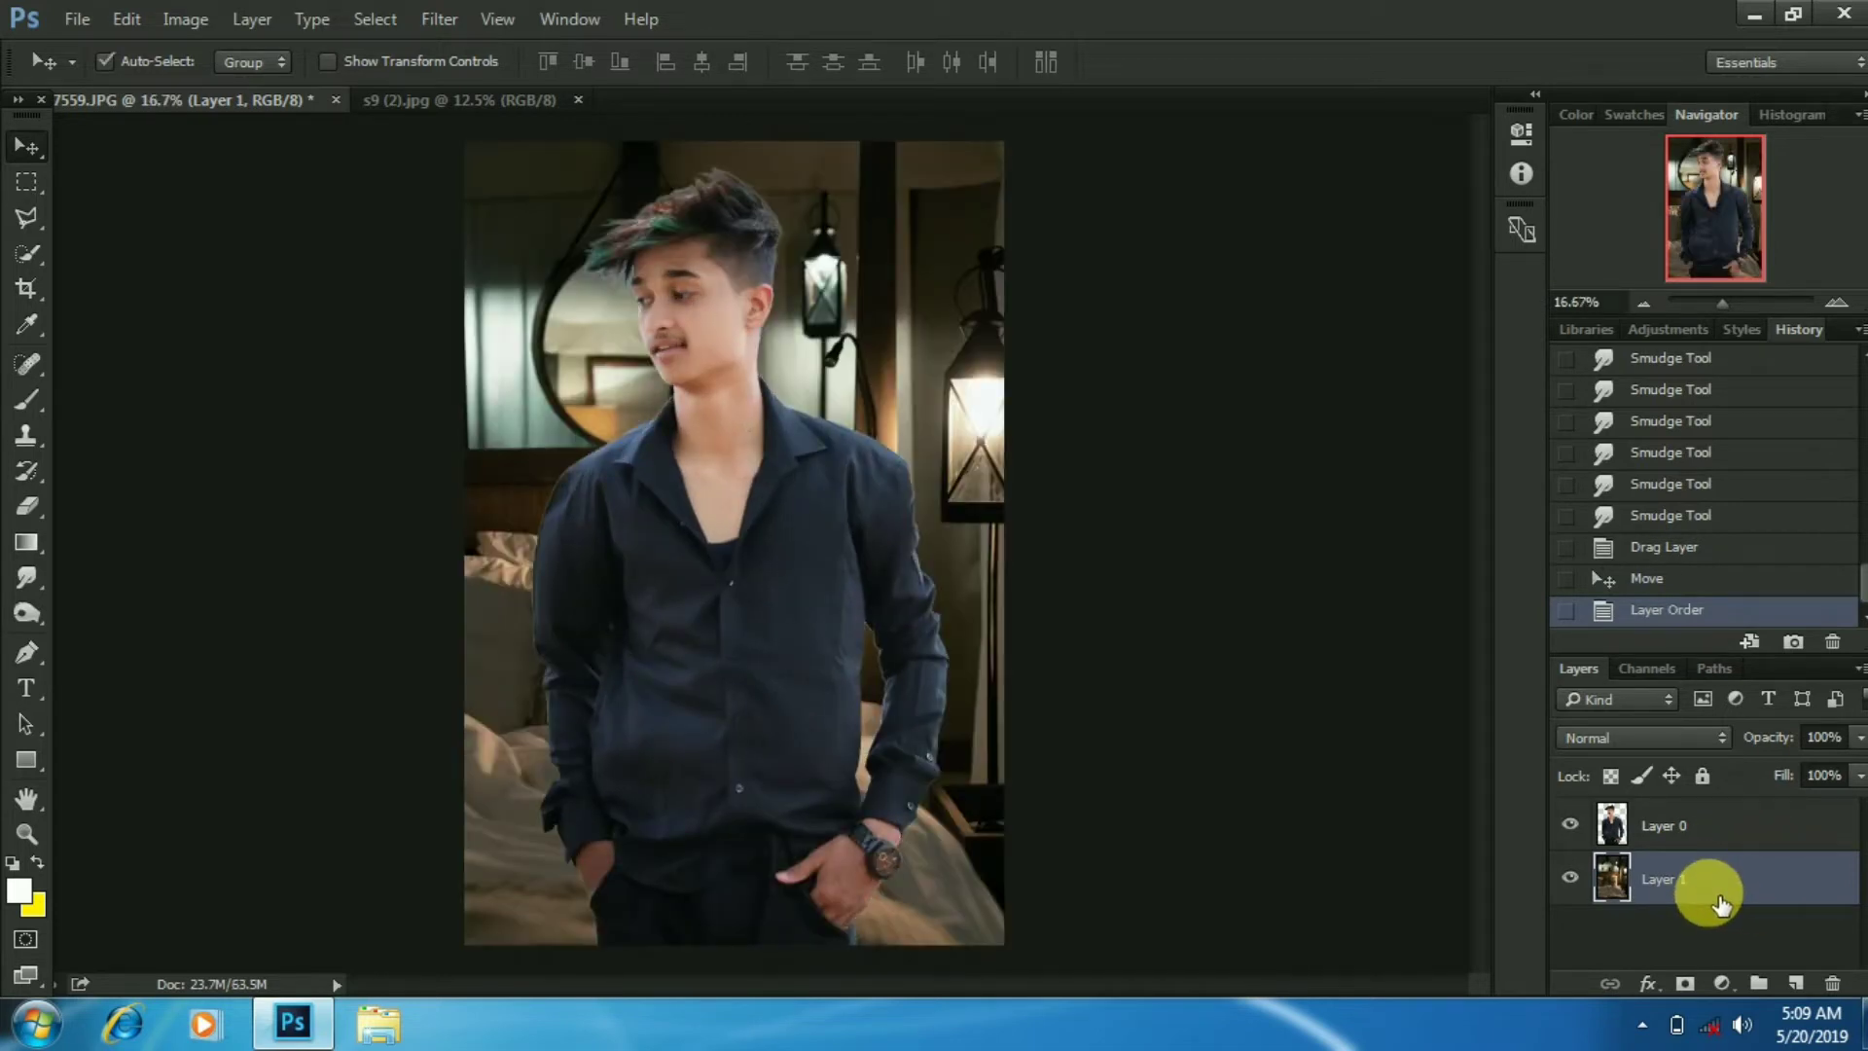
key(ctrl+minus)
click(1659, 832)
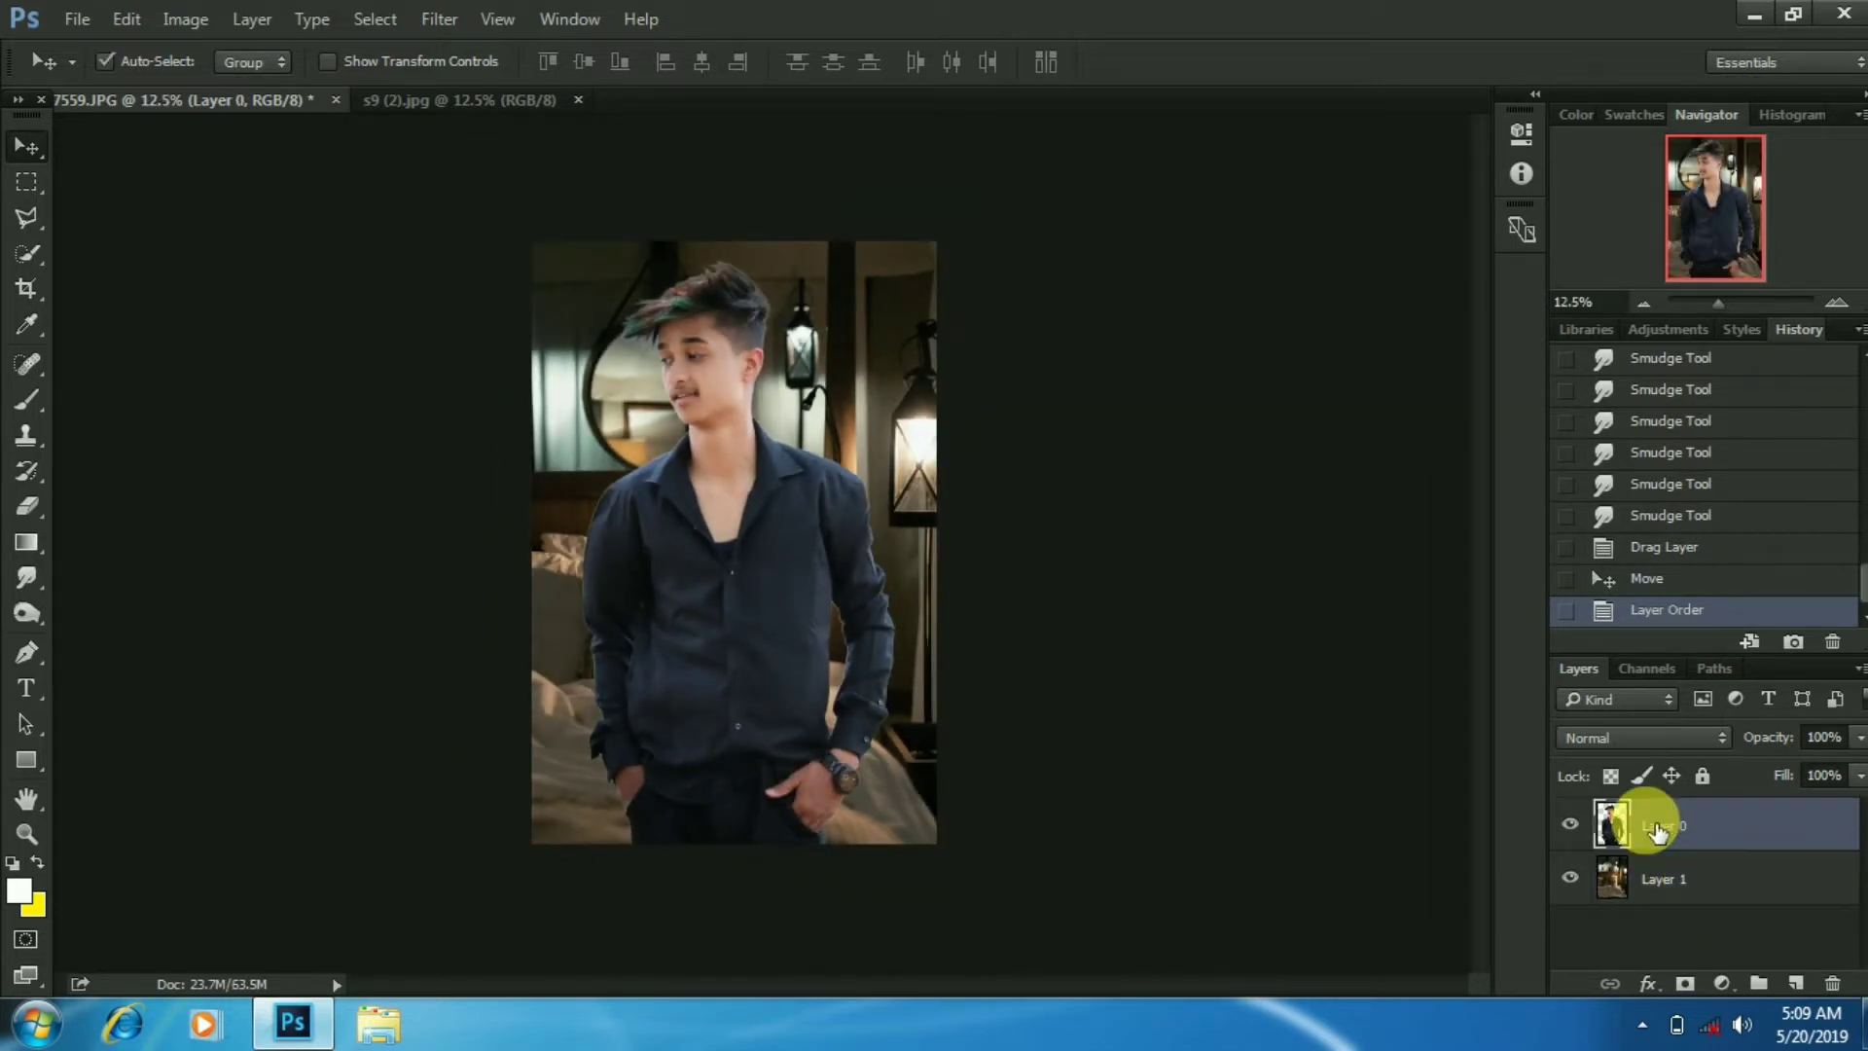
key(ctrl+l)
Apply Levels to the young man with black input 12 and brighter midtones
drag(1158, 428, 1176, 428)
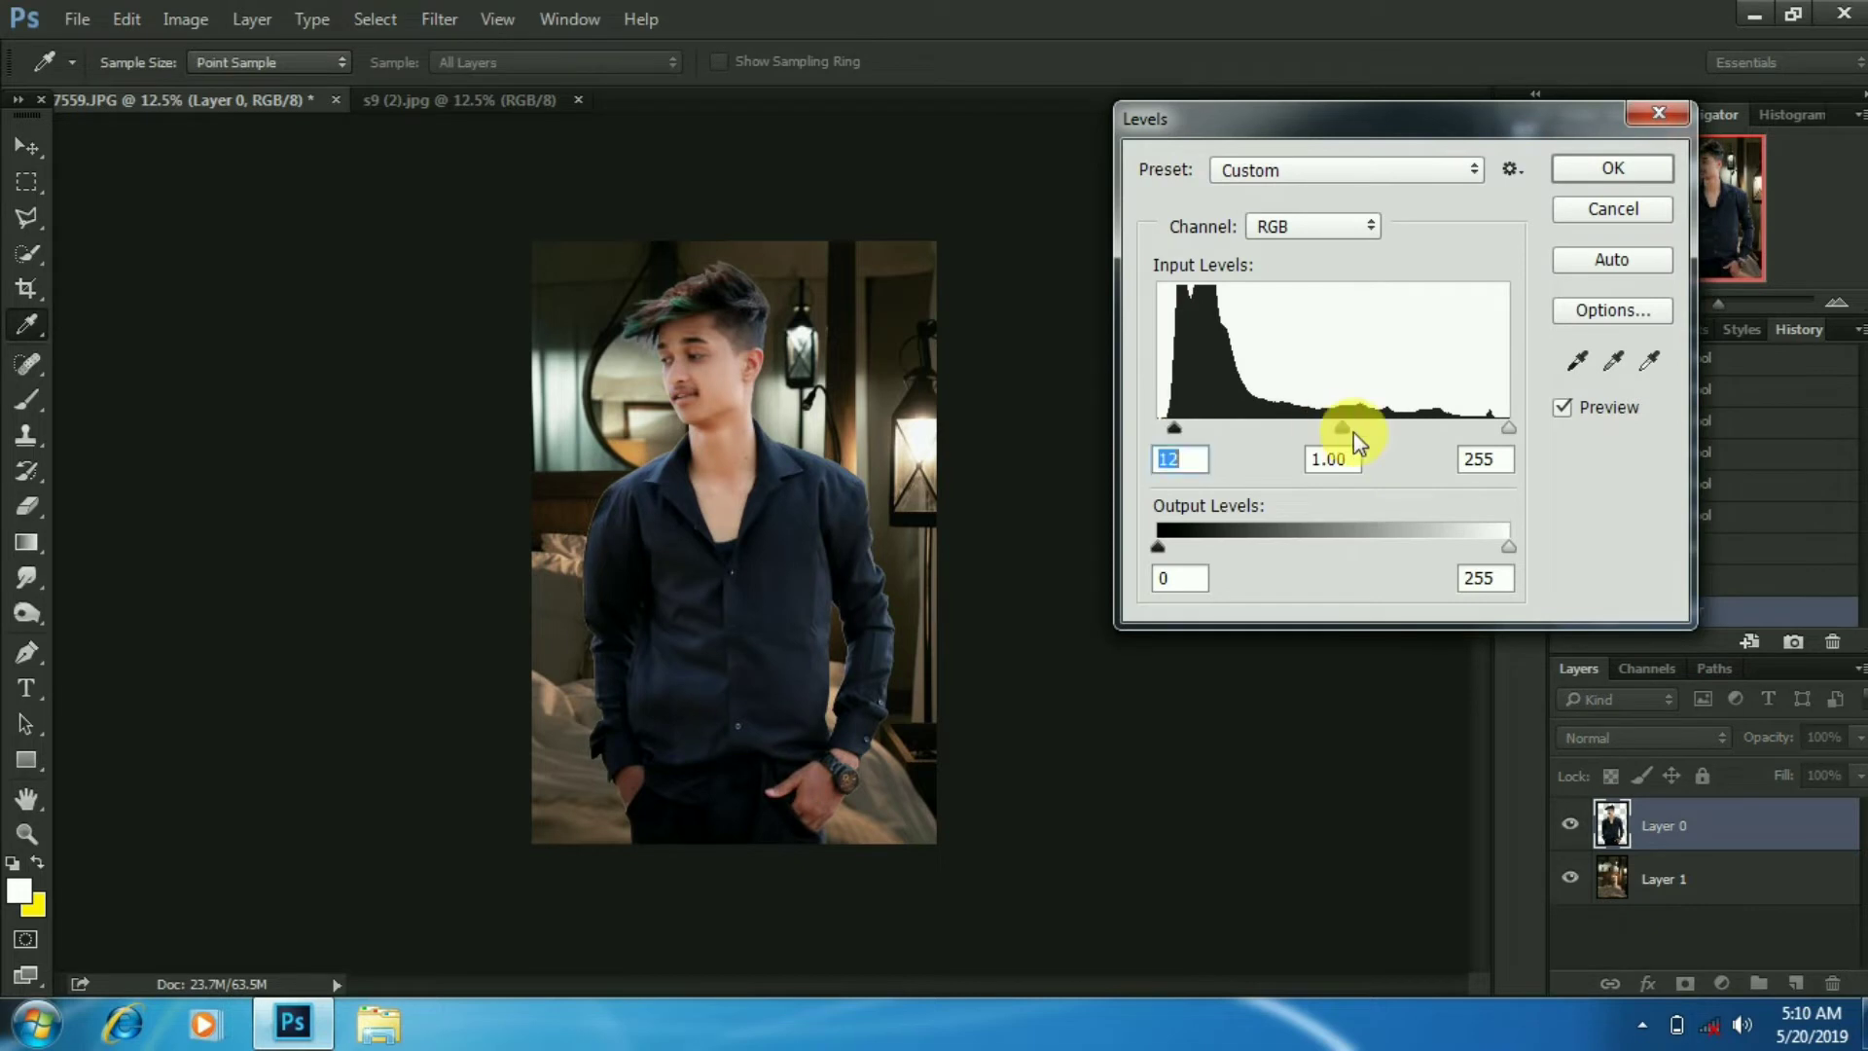
drag(1353, 434, 1329, 435)
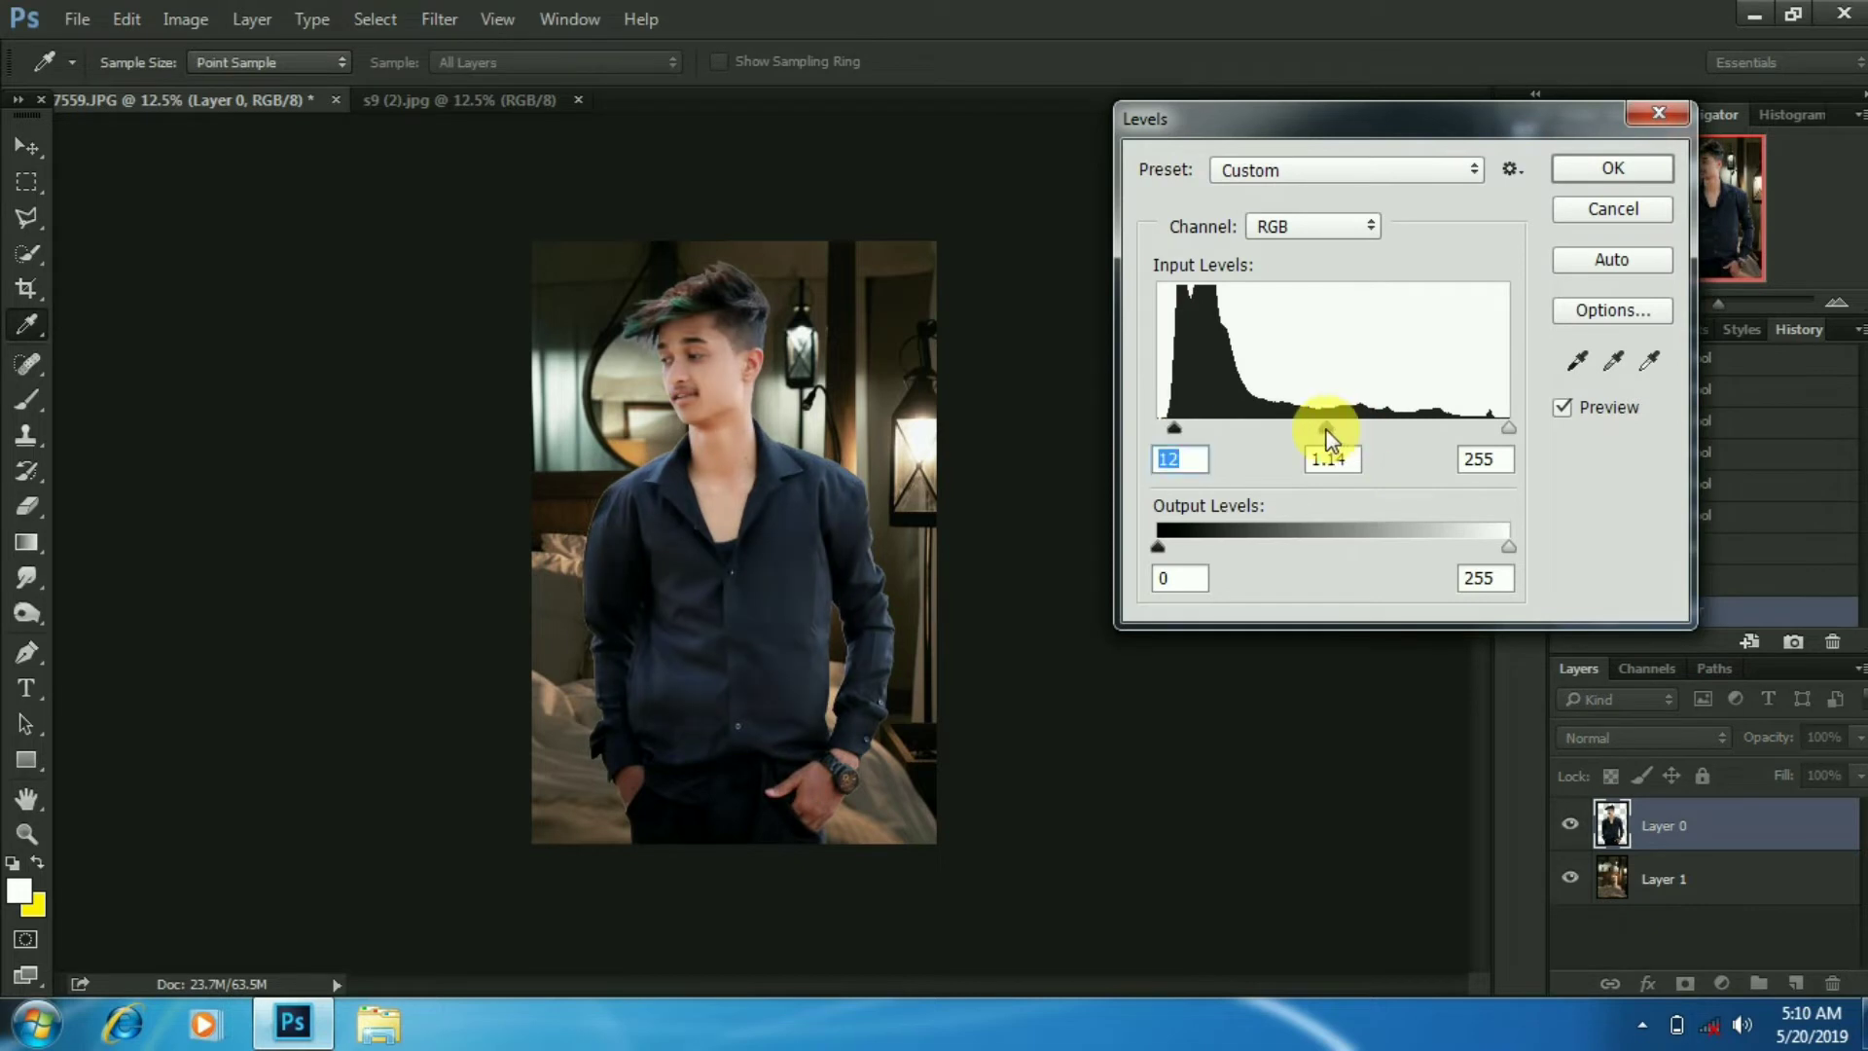
click(1509, 428)
click(1610, 171)
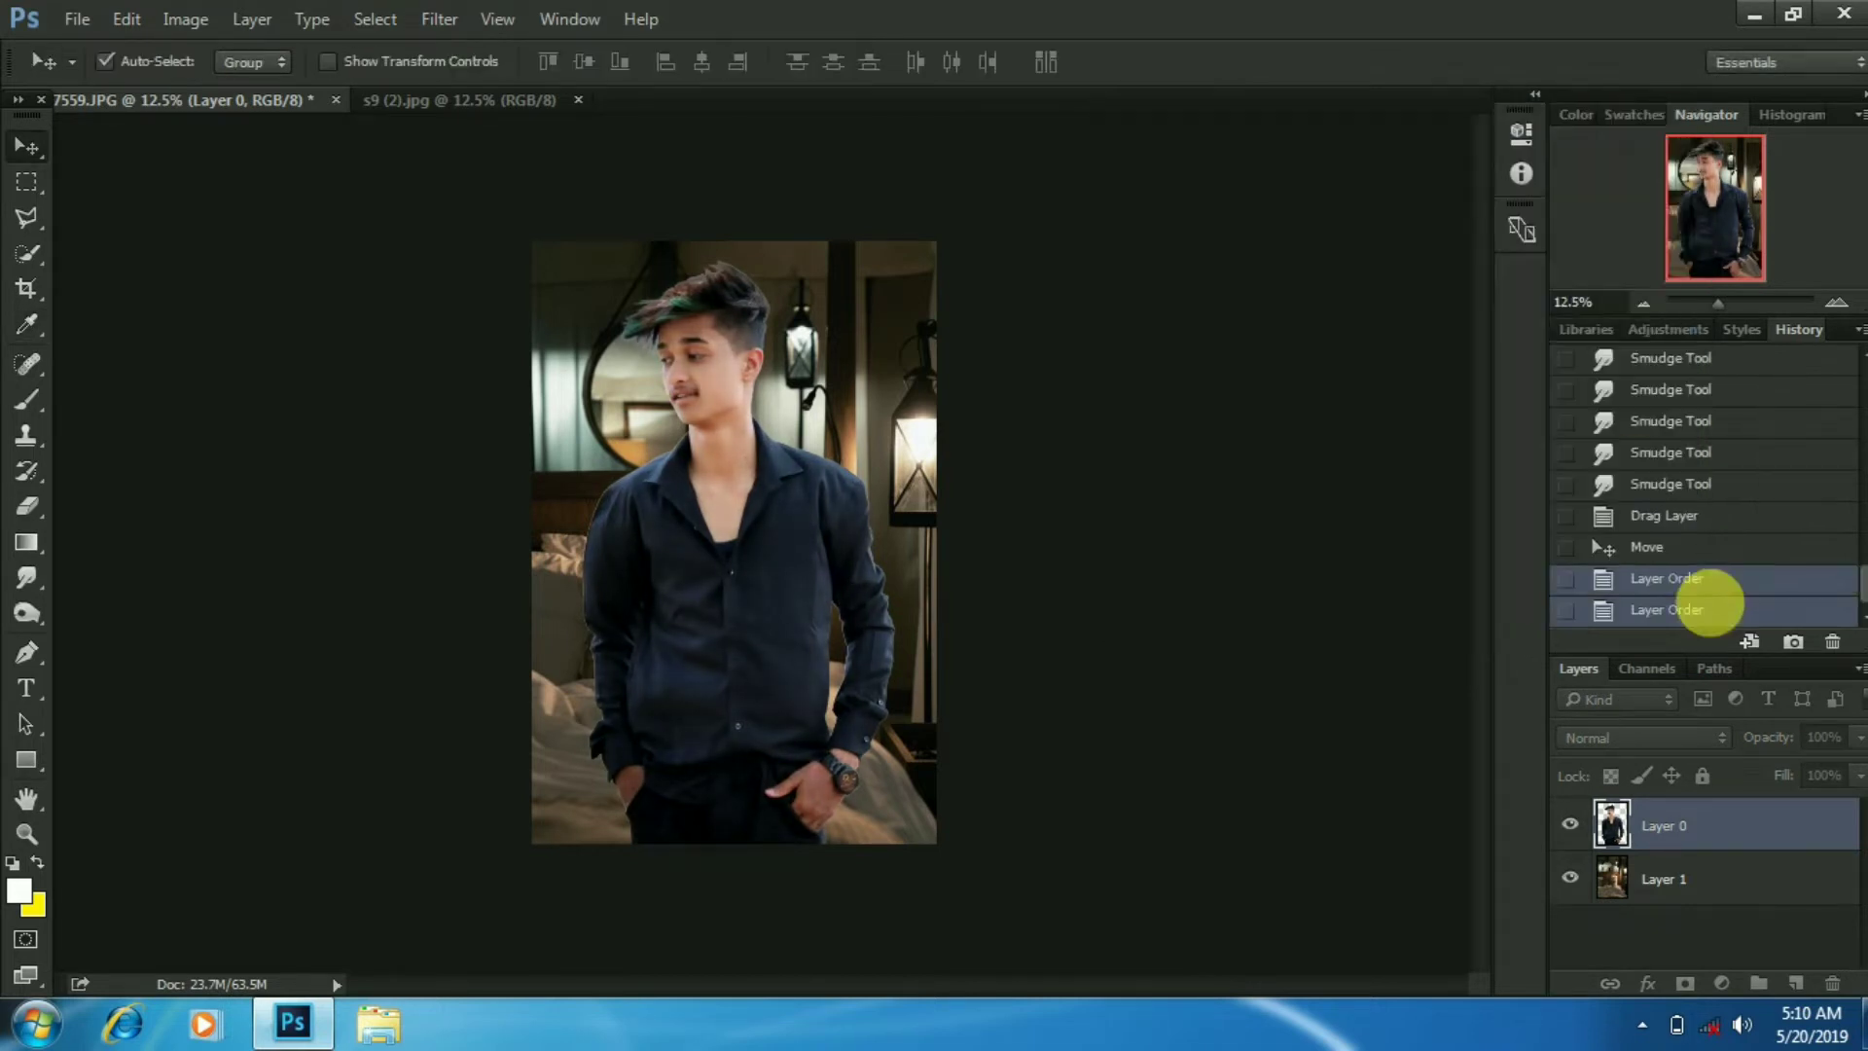
Apply Levels to the bedroom background with black input 11 and midtone 1.16
click(1683, 876)
key(ctrl+l)
drag(1165, 430, 1180, 430)
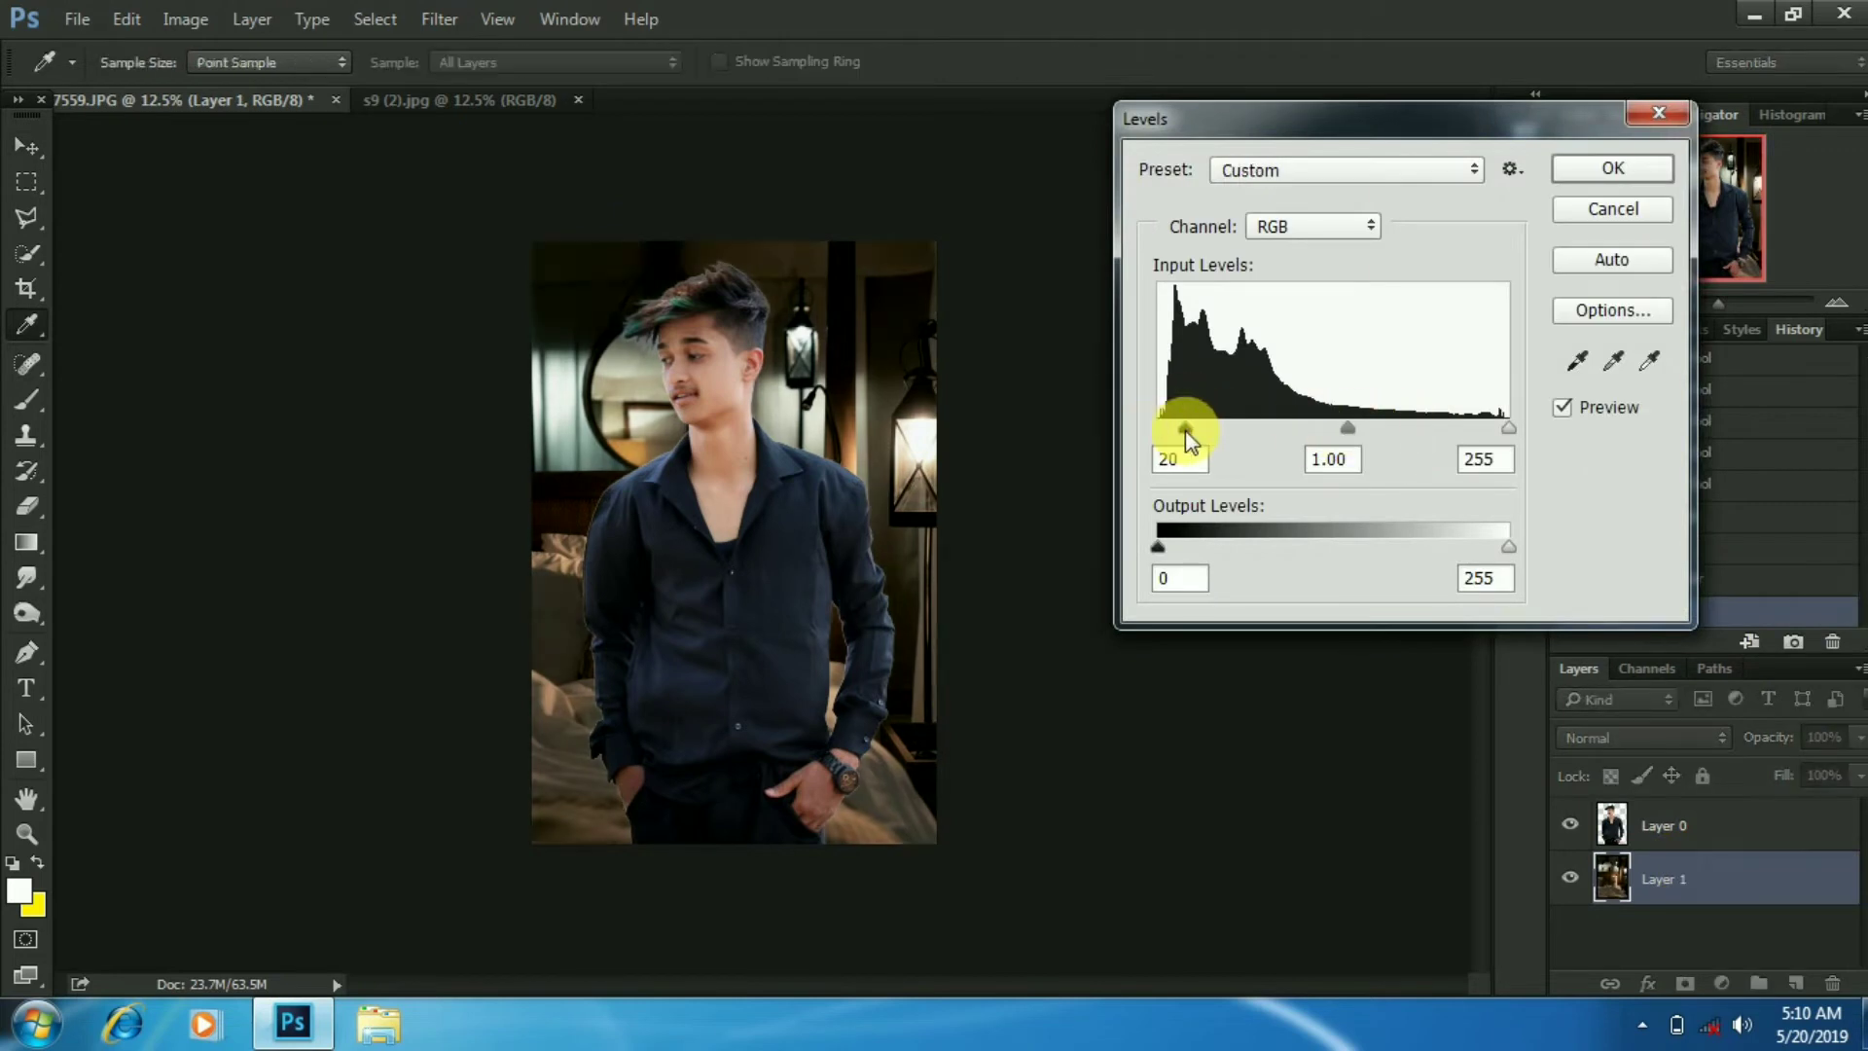
drag(1341, 428, 1325, 433)
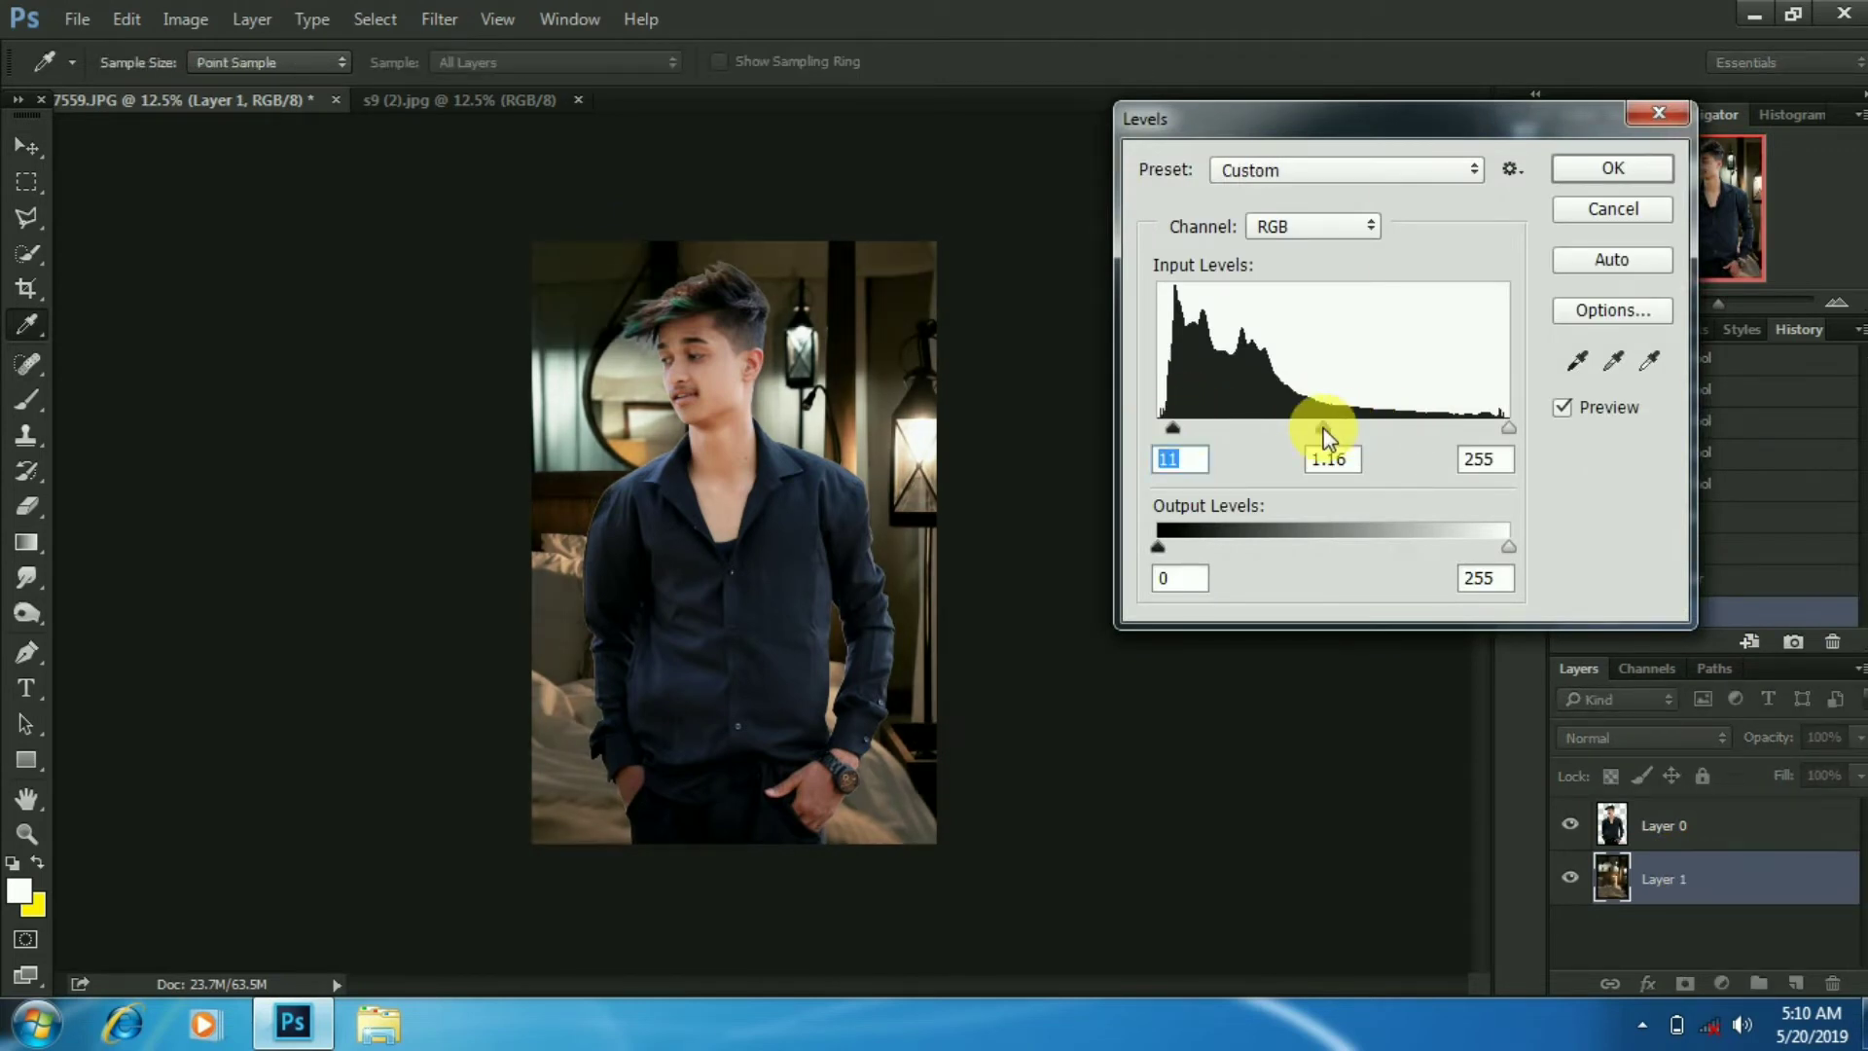
click(1613, 172)
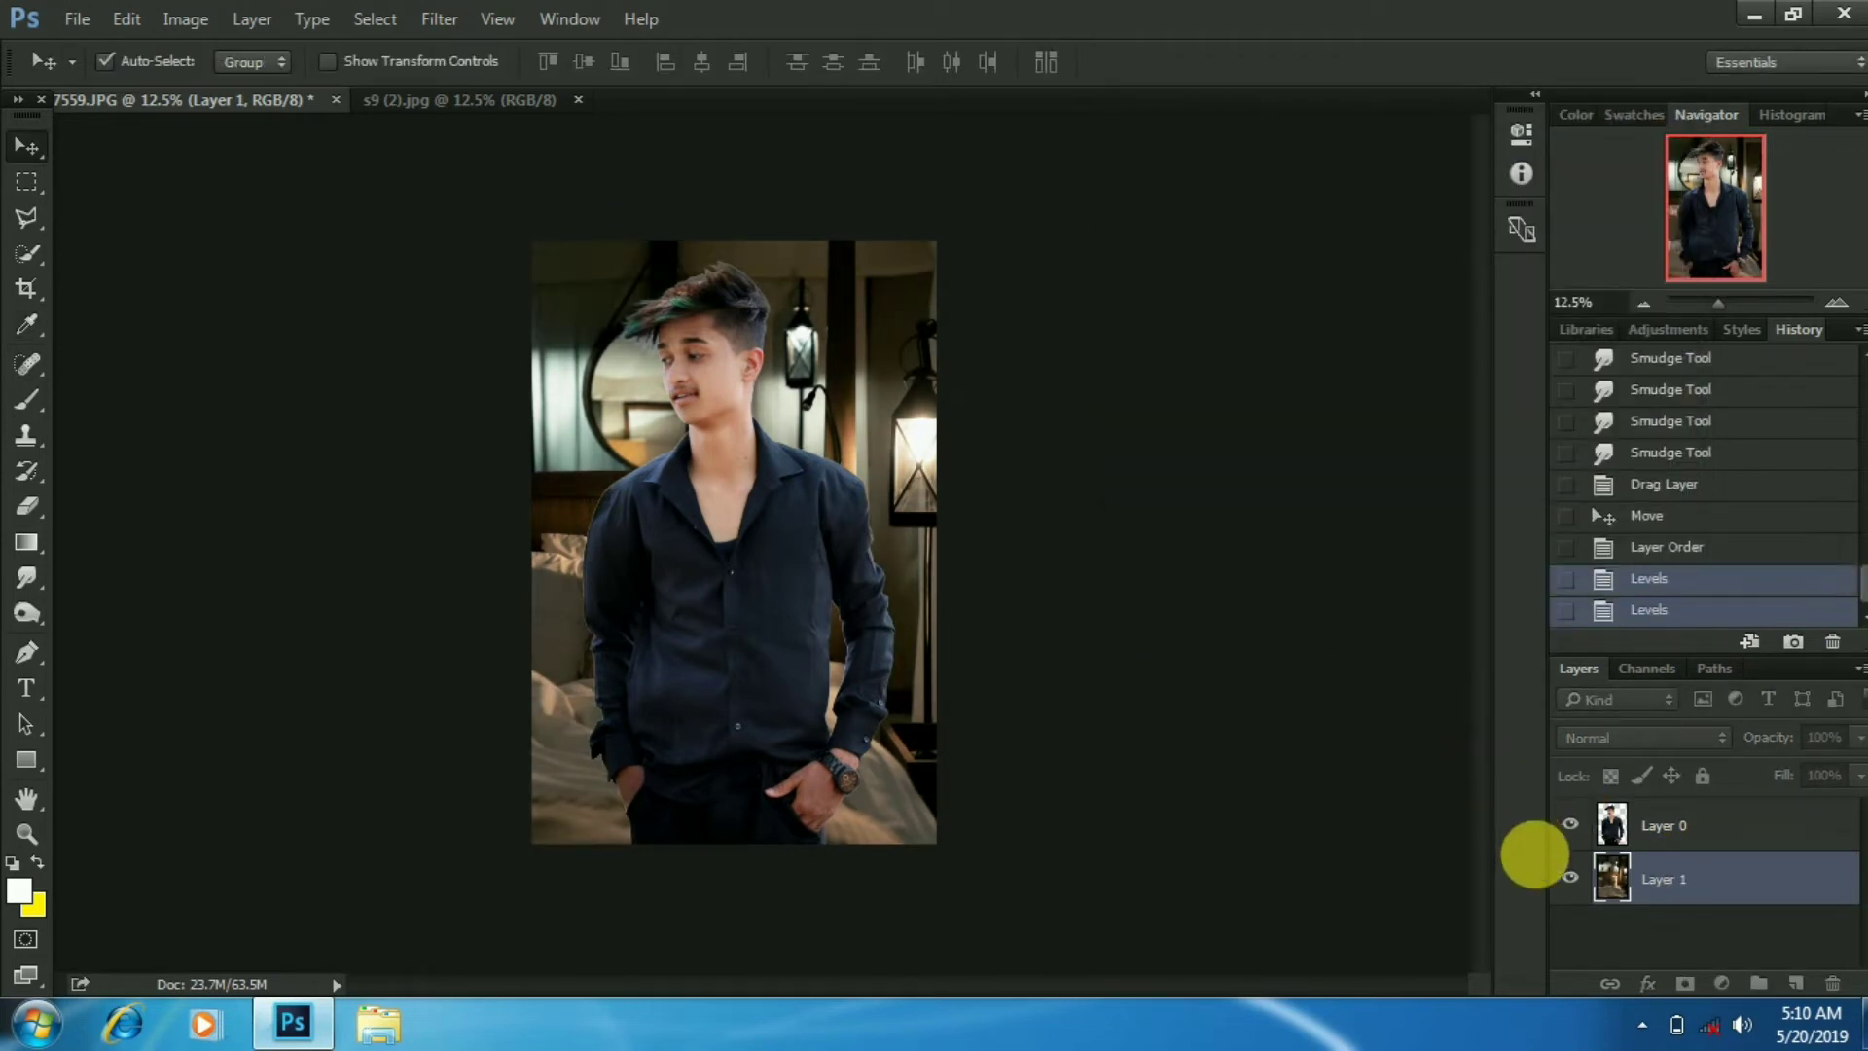
Apply a 9.0-pixel Gaussian Blur to the bedroom background layer
click(425, 29)
mouse_move(452, 321)
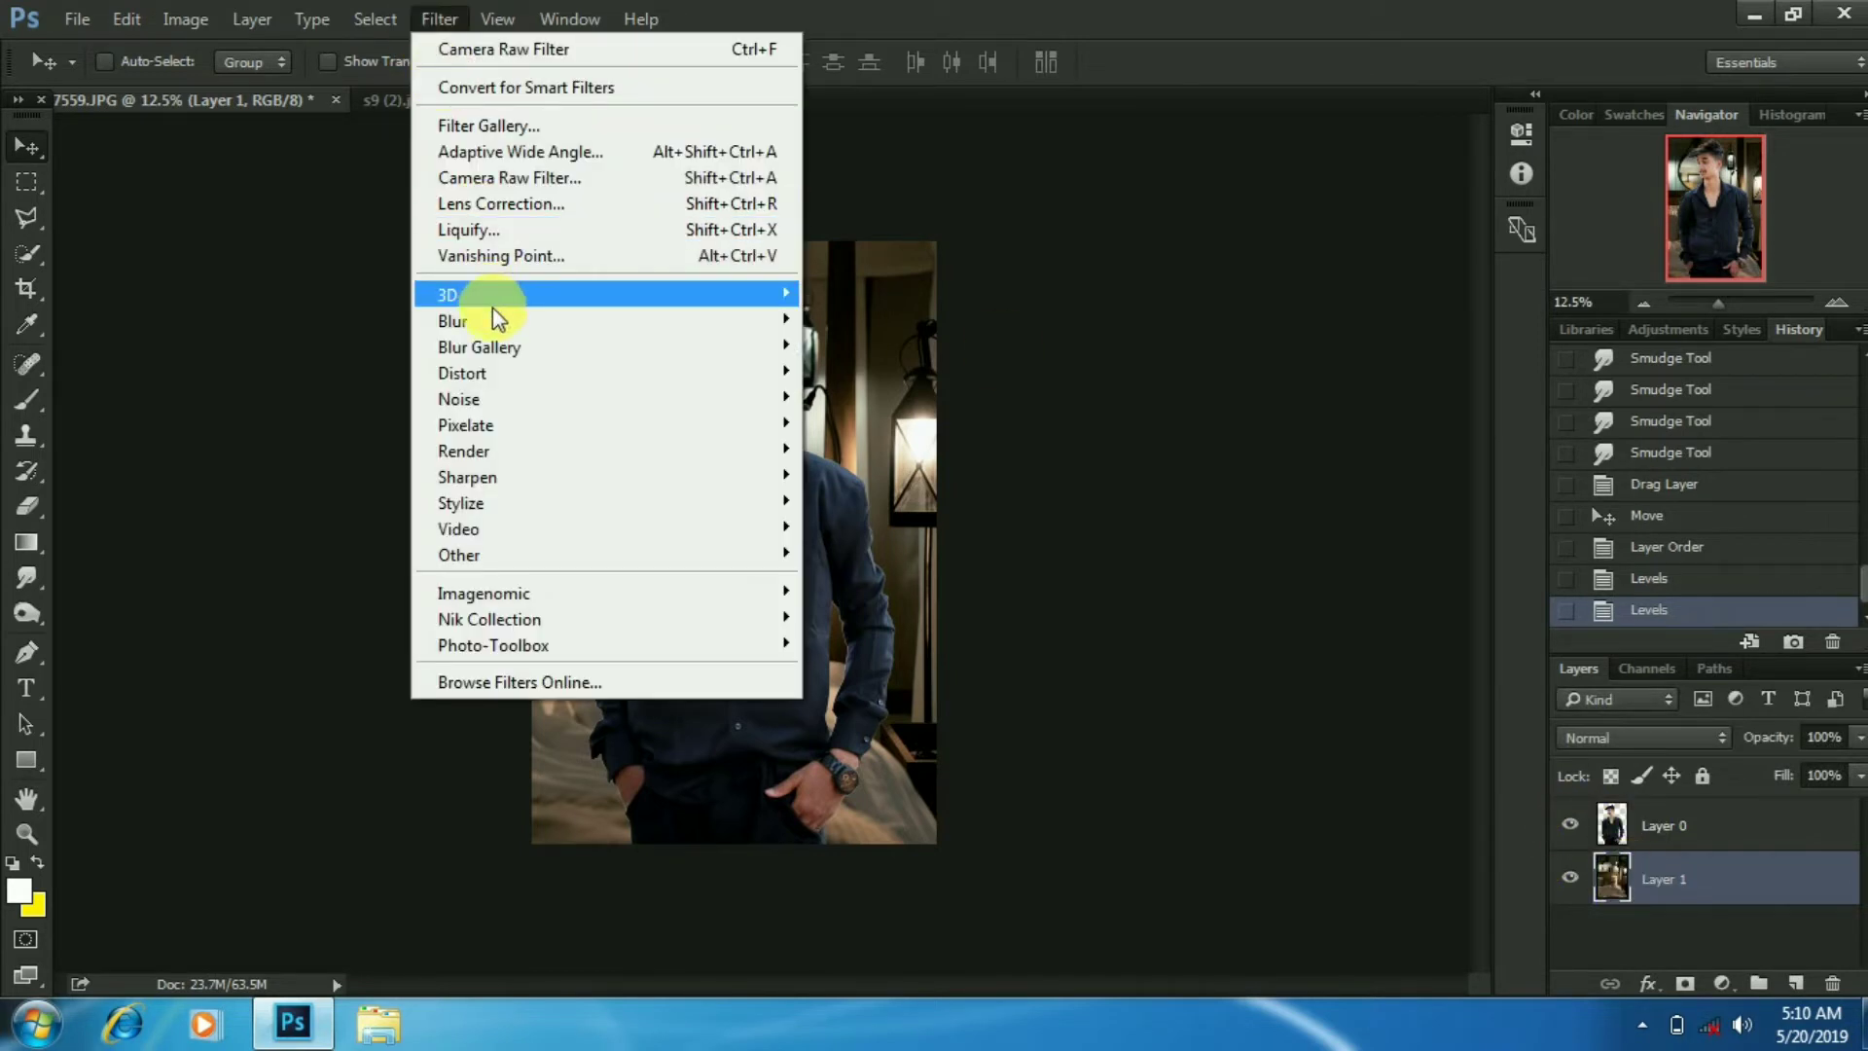
click(849, 428)
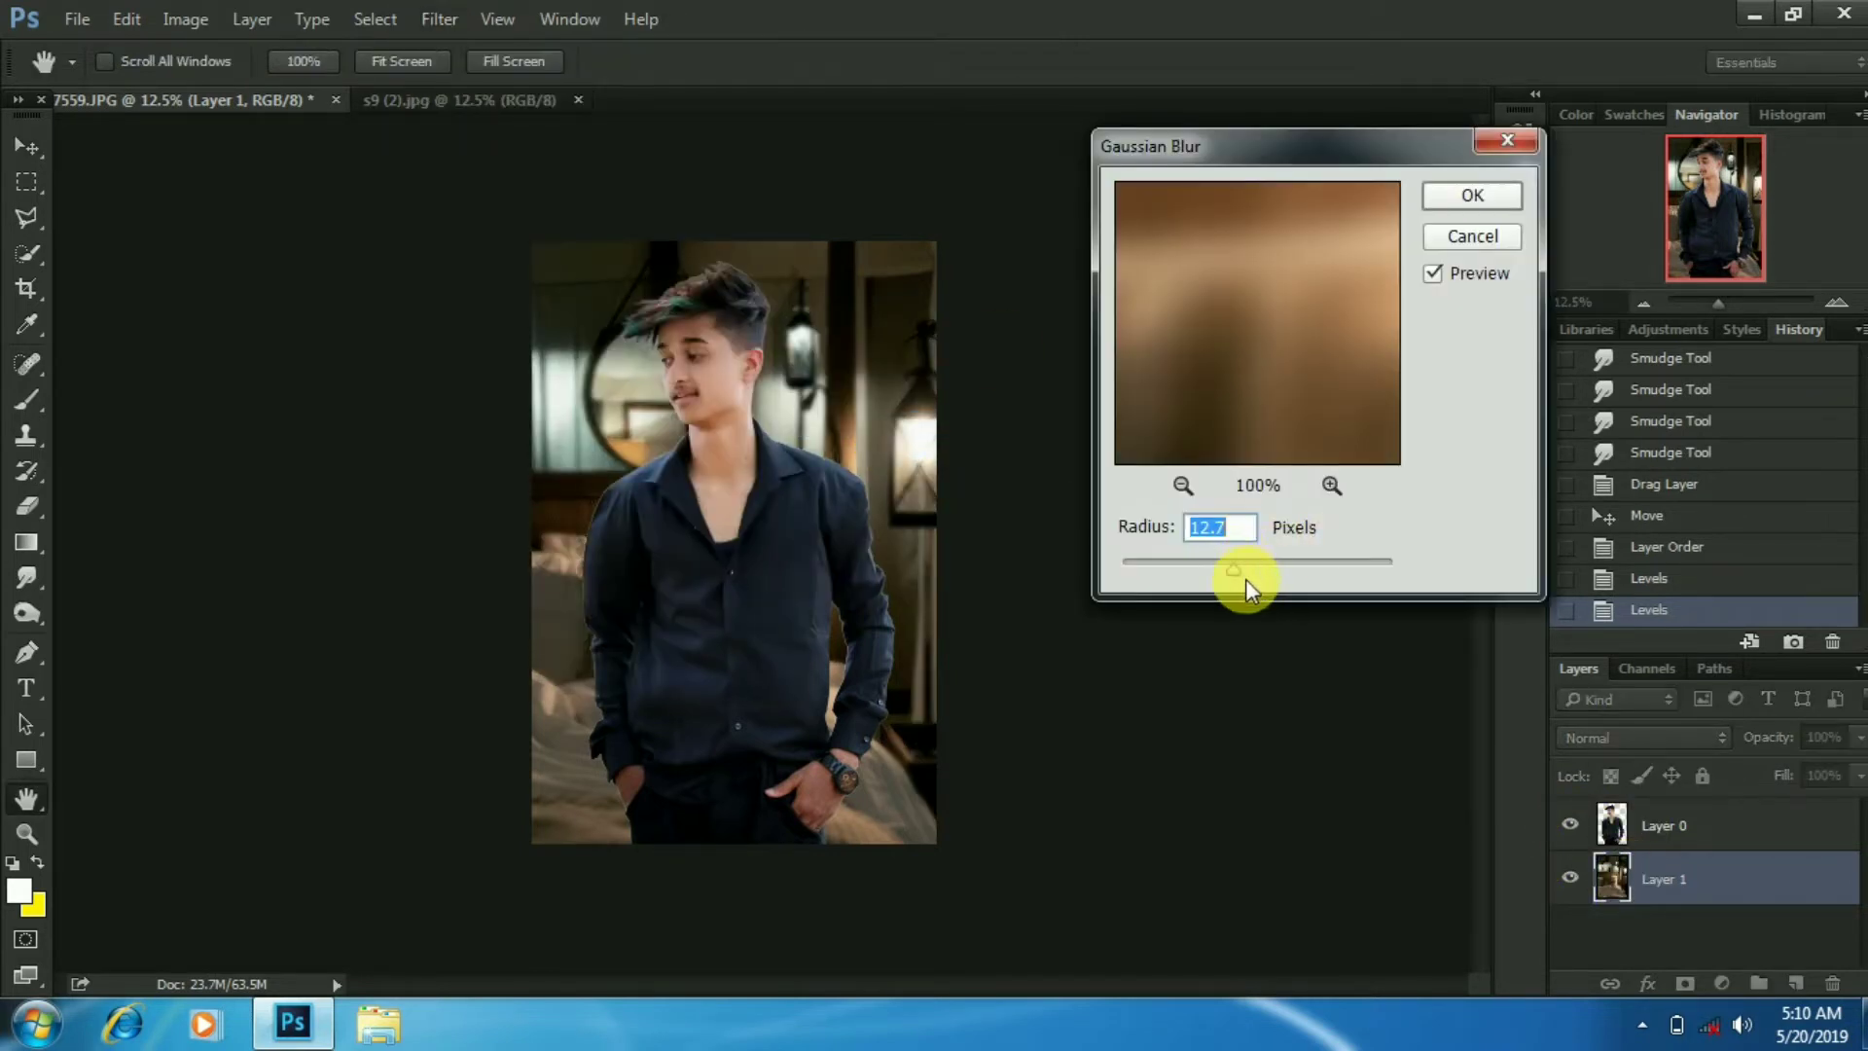
drag(1246, 571, 1224, 564)
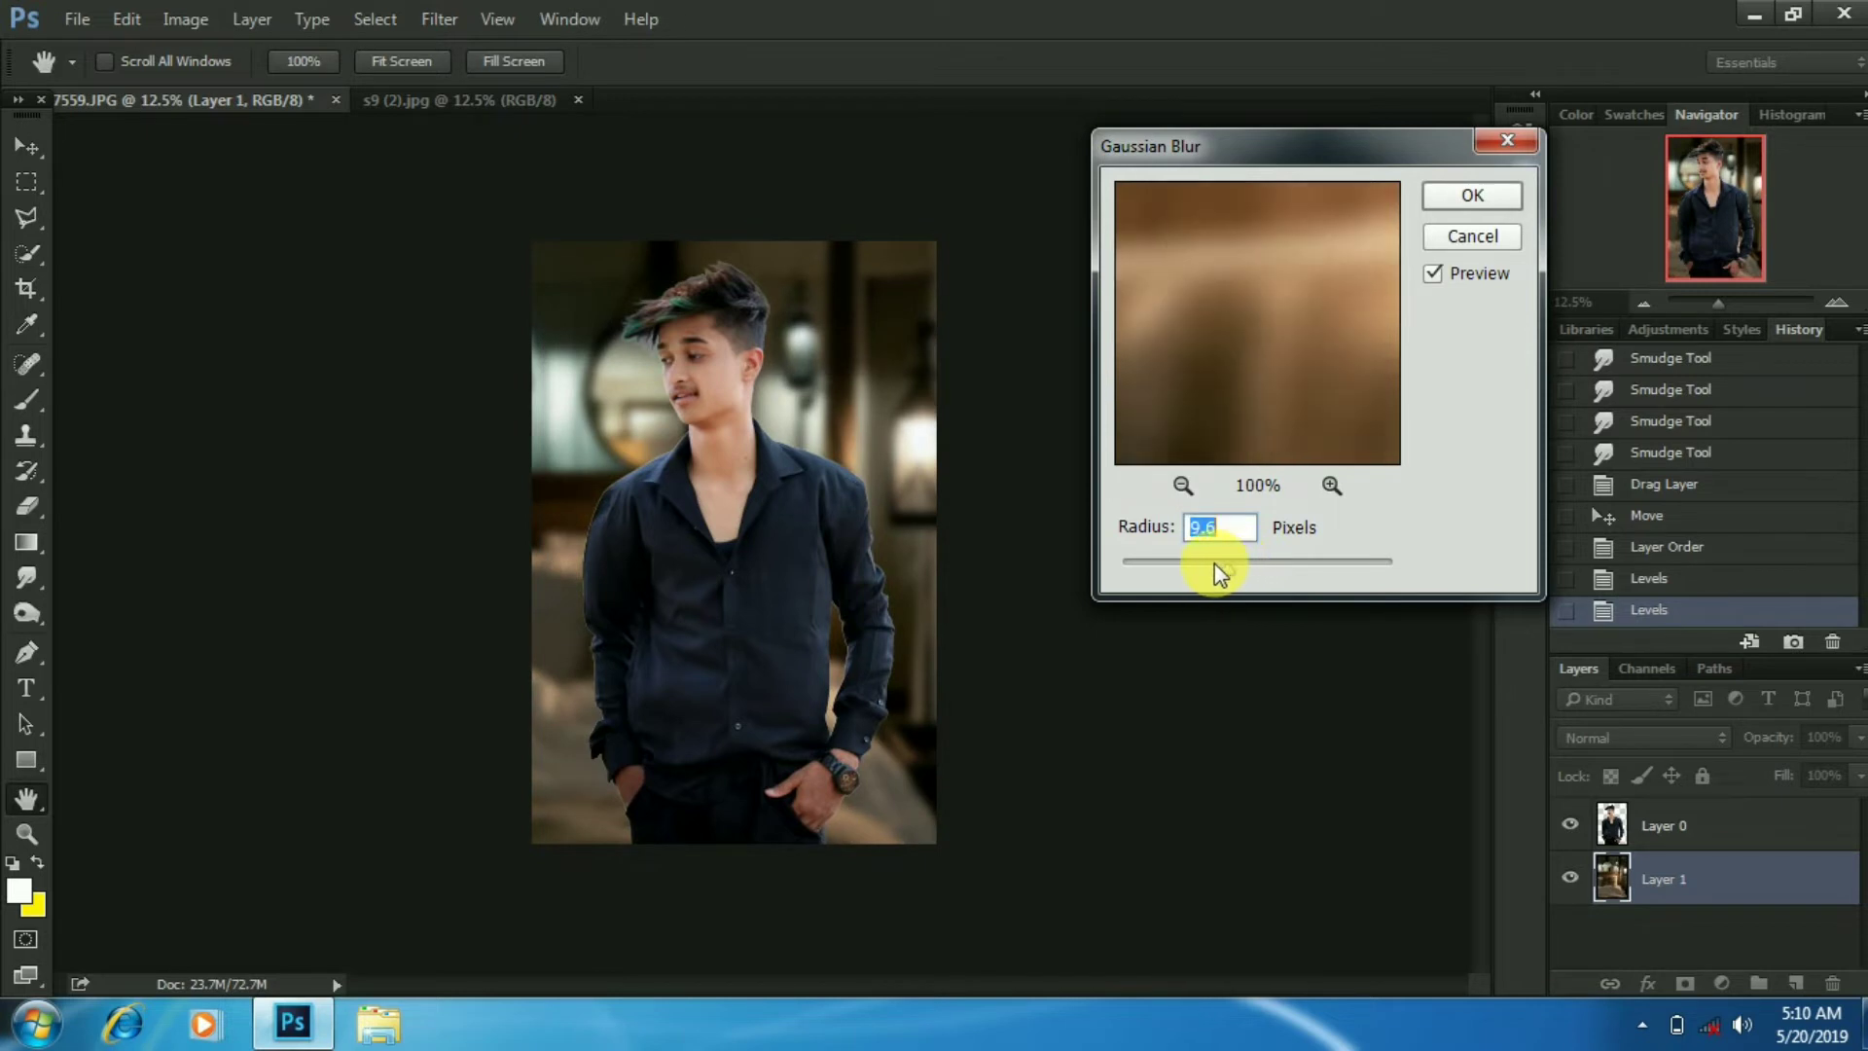
click(1469, 196)
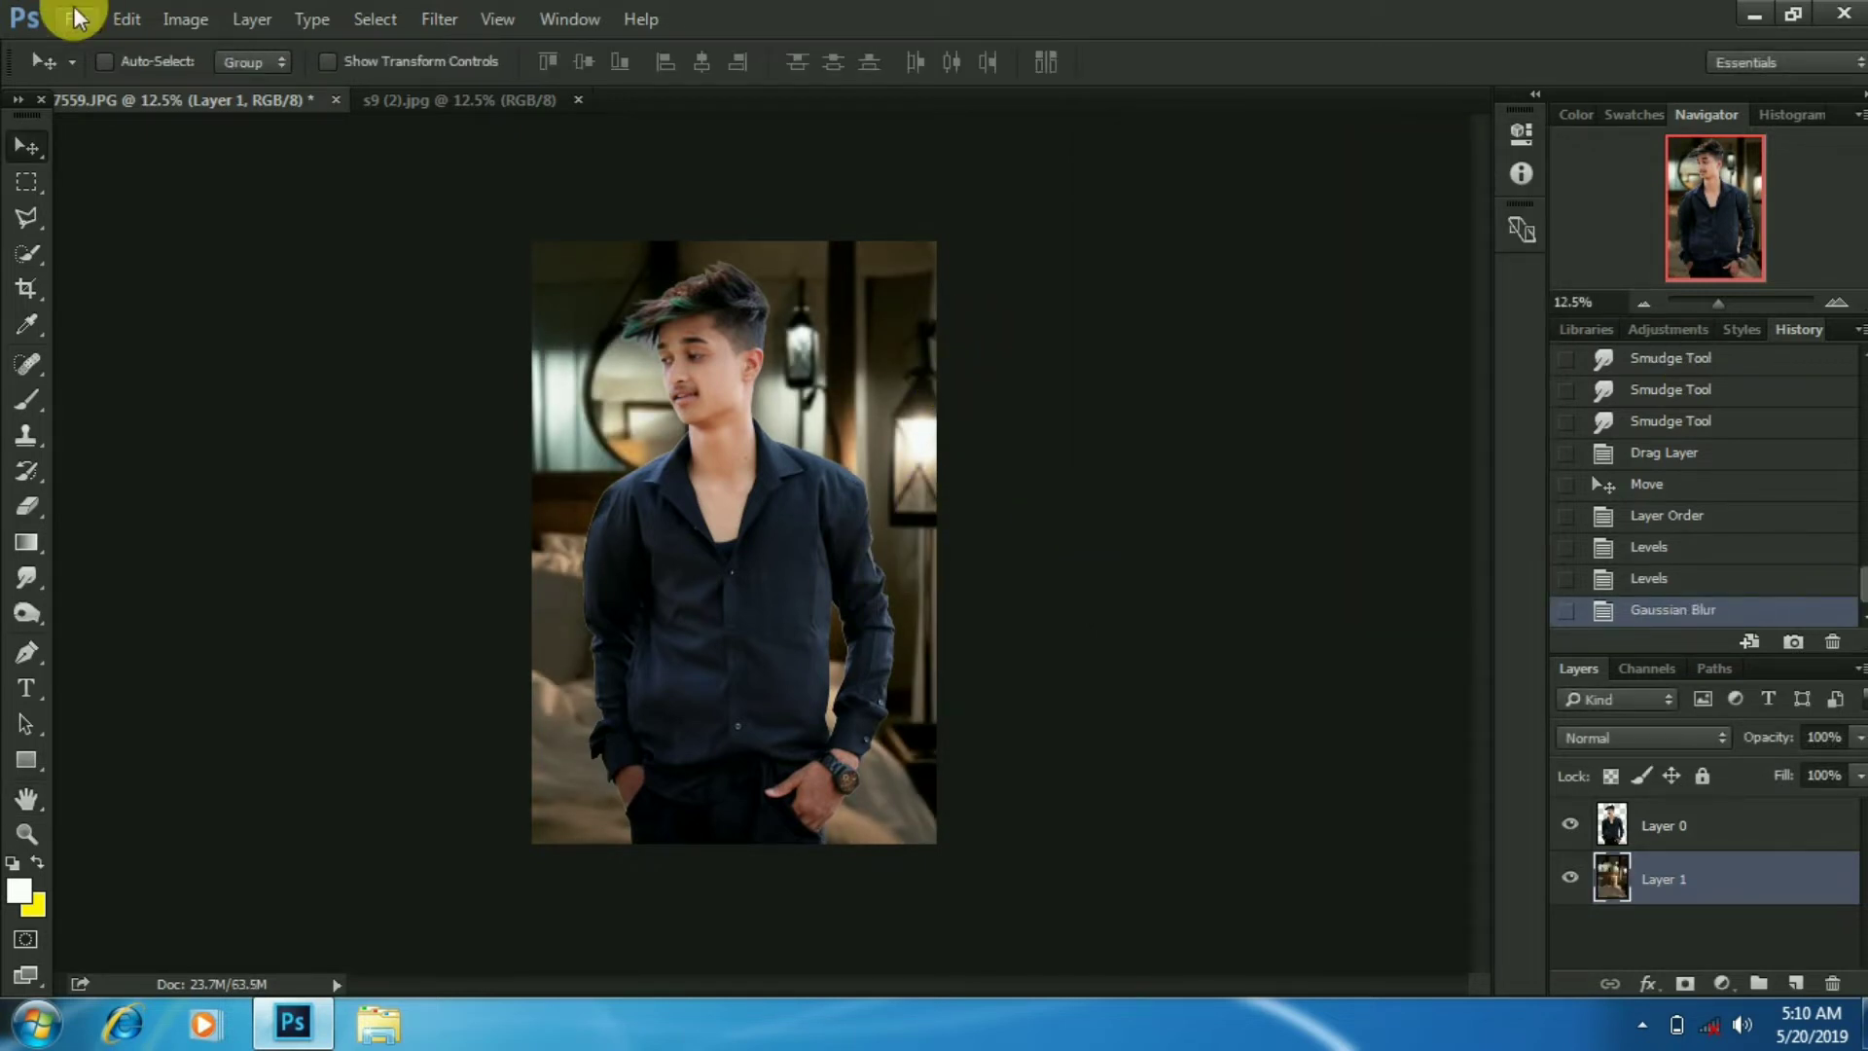
Open s9 (1).jpg with its embedded profile and drag it above the young man's layer
click(73, 18)
click(98, 68)
double_click(334, 185)
click(747, 420)
key(Return)
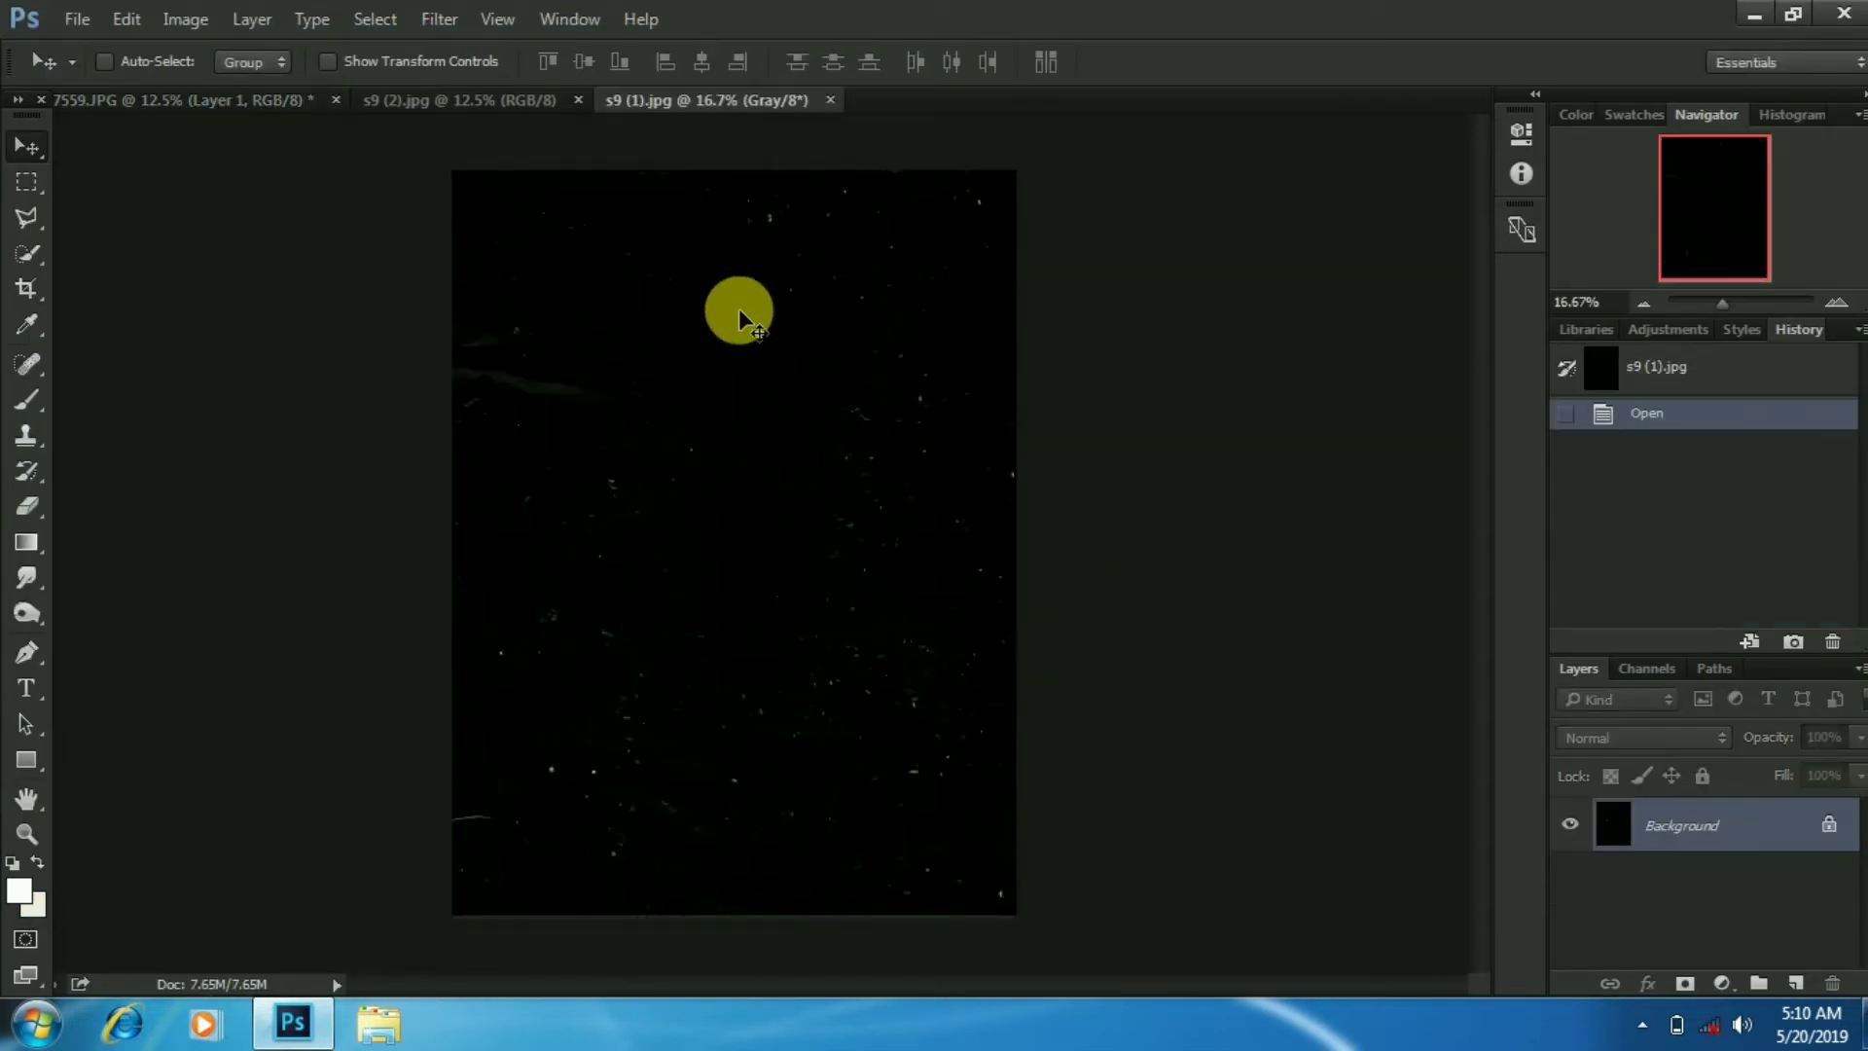
click(319, 100)
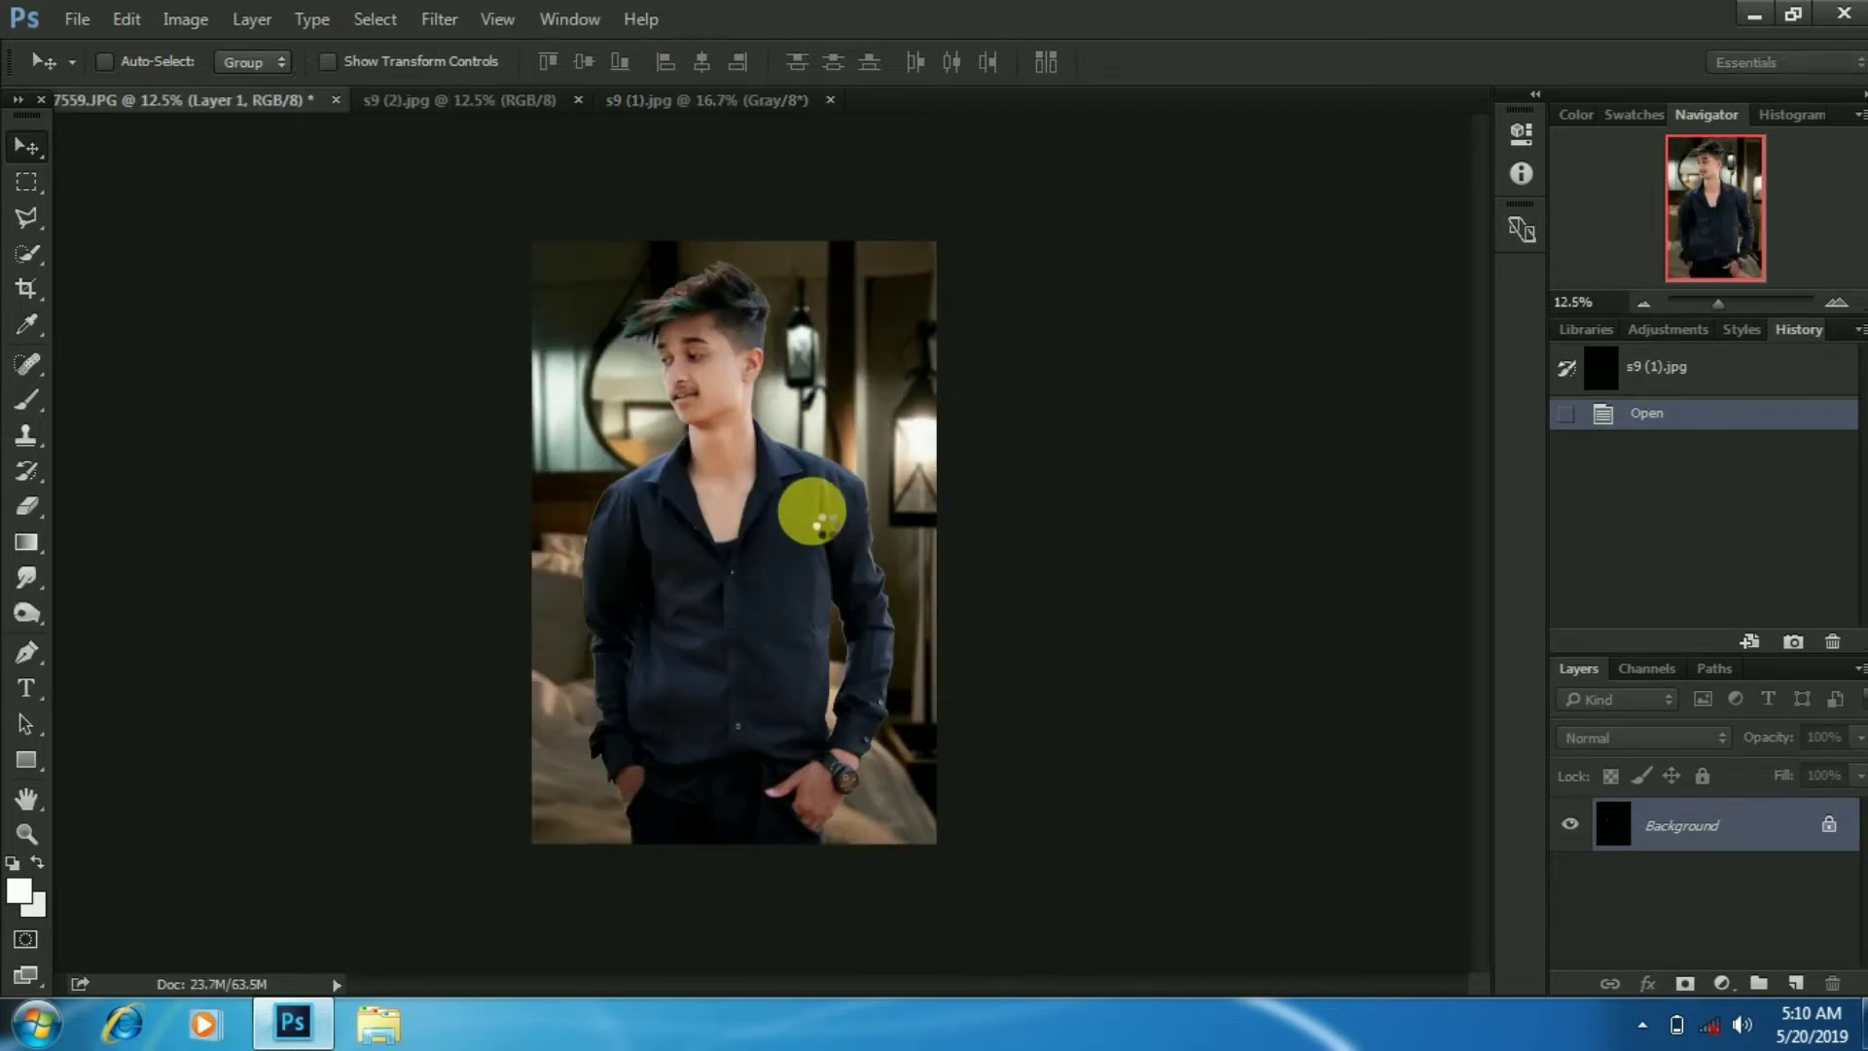
drag(817, 515, 862, 562)
drag(1691, 827, 1692, 880)
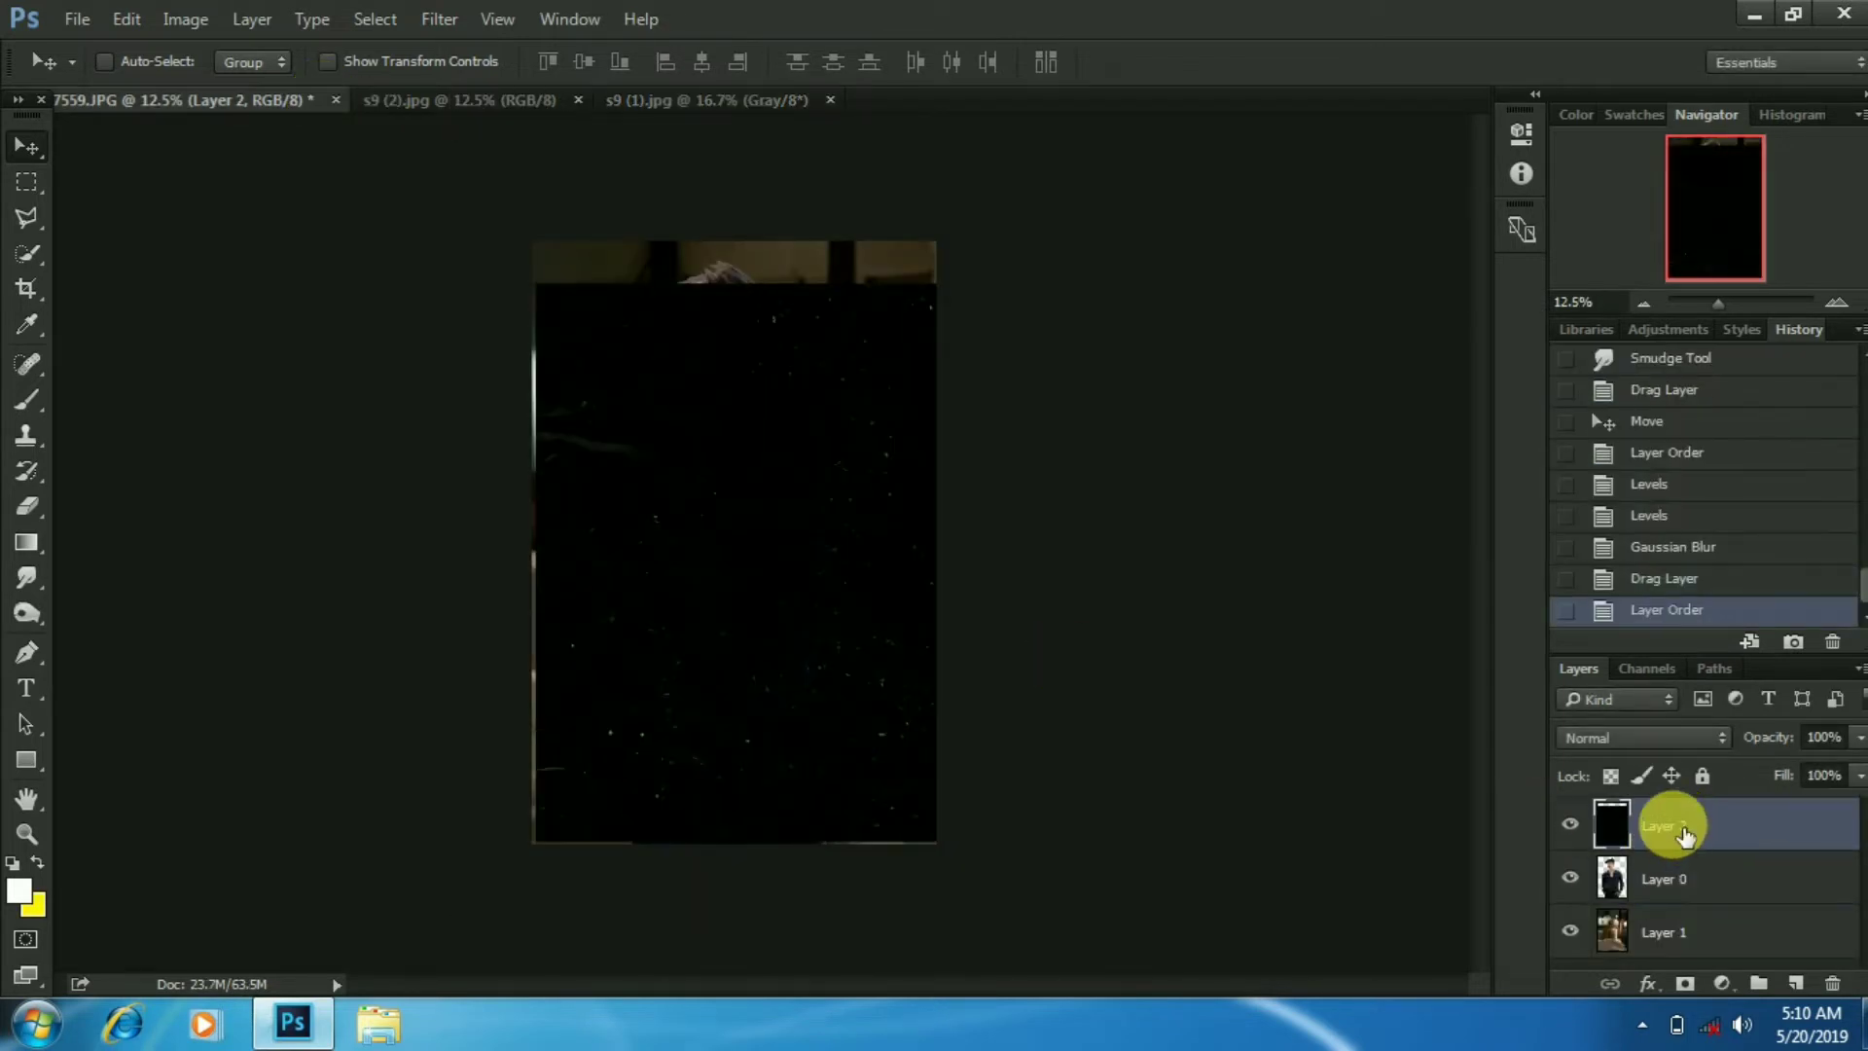
Scale the sparkle layer to cover the canvas and set its blend mode to Lighten
key(ctrl+t)
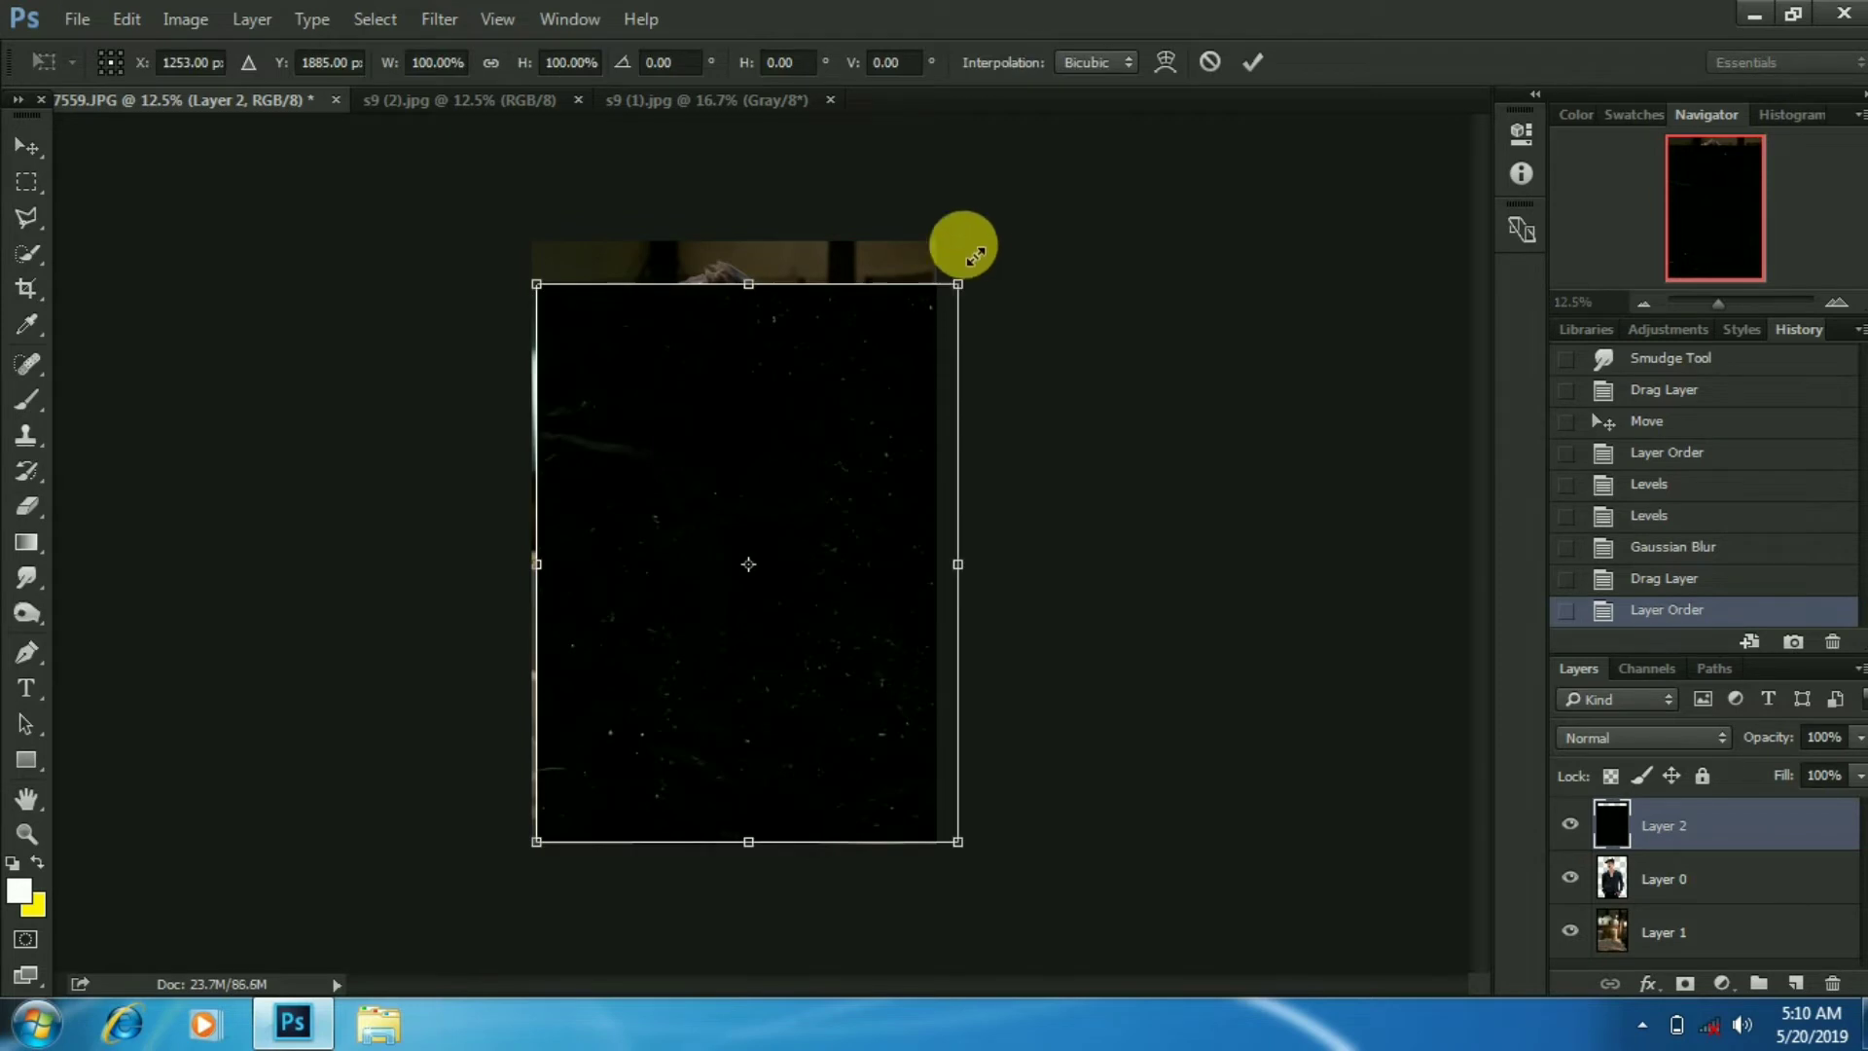
drag(967, 248, 959, 196)
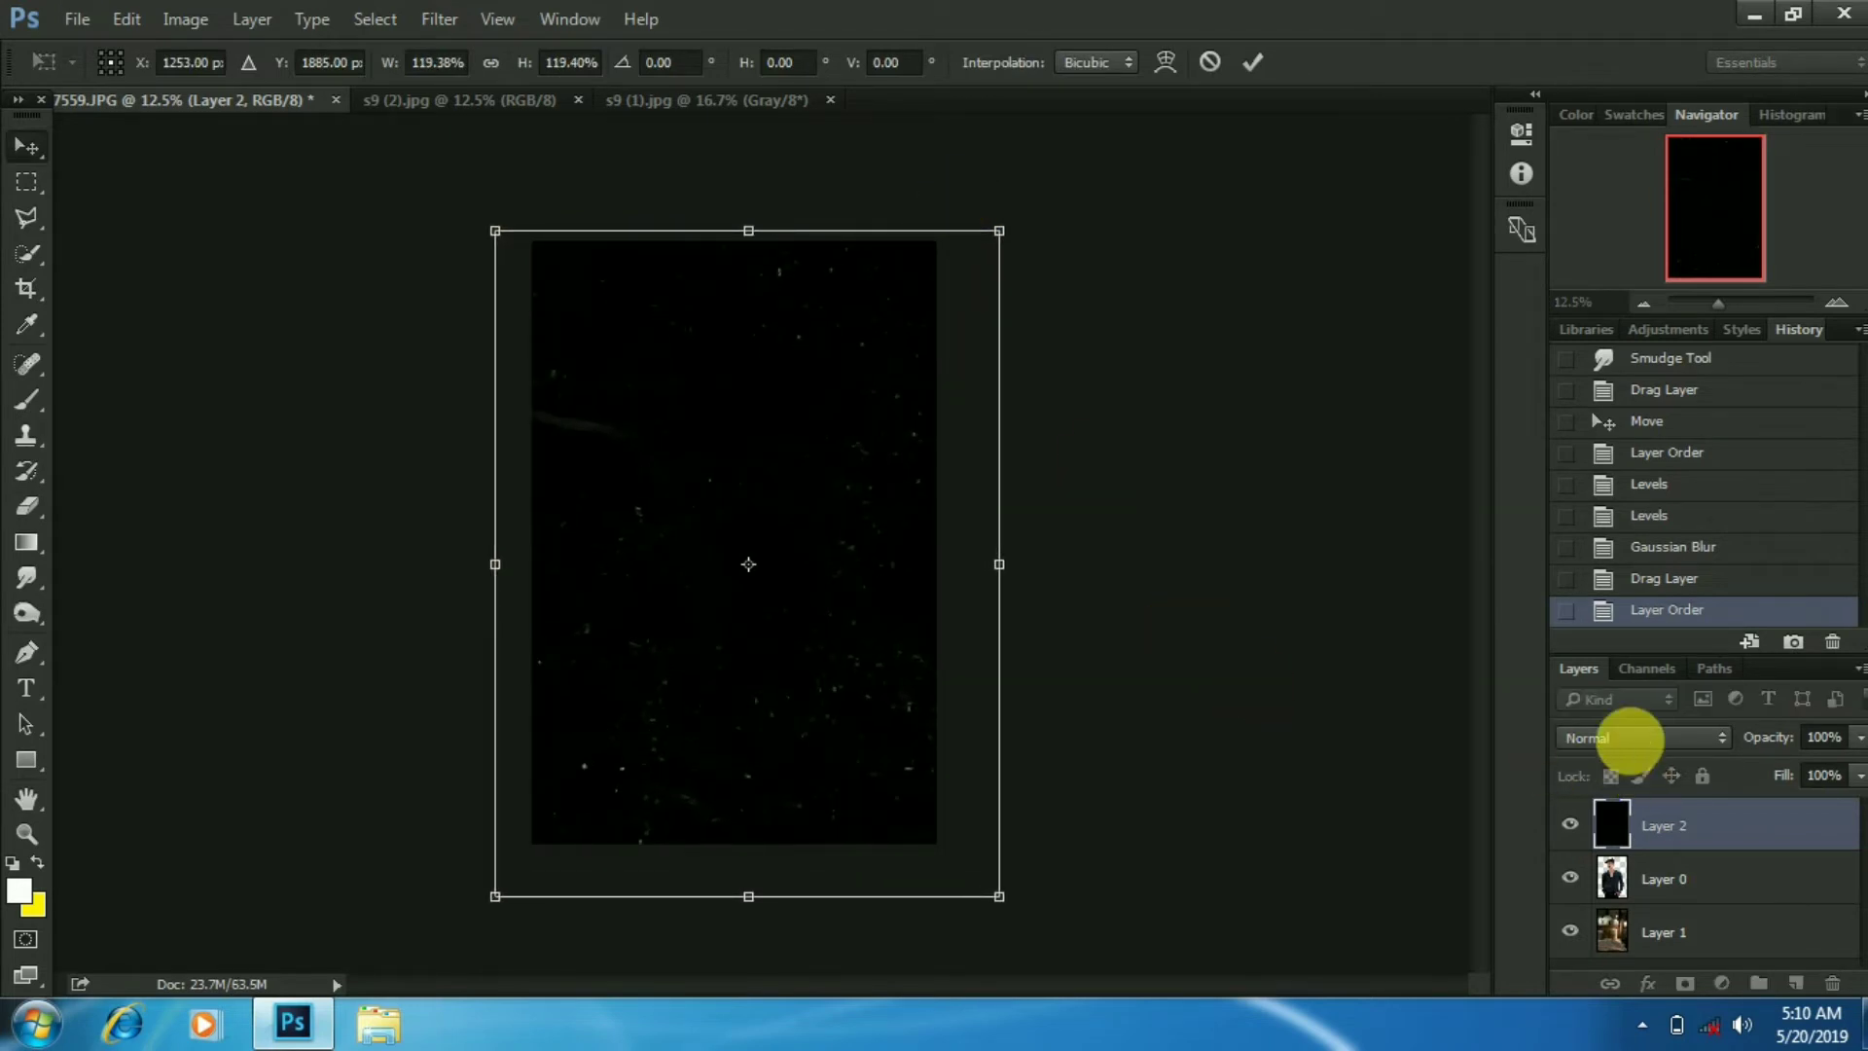
key(Return)
click(1630, 737)
click(1586, 350)
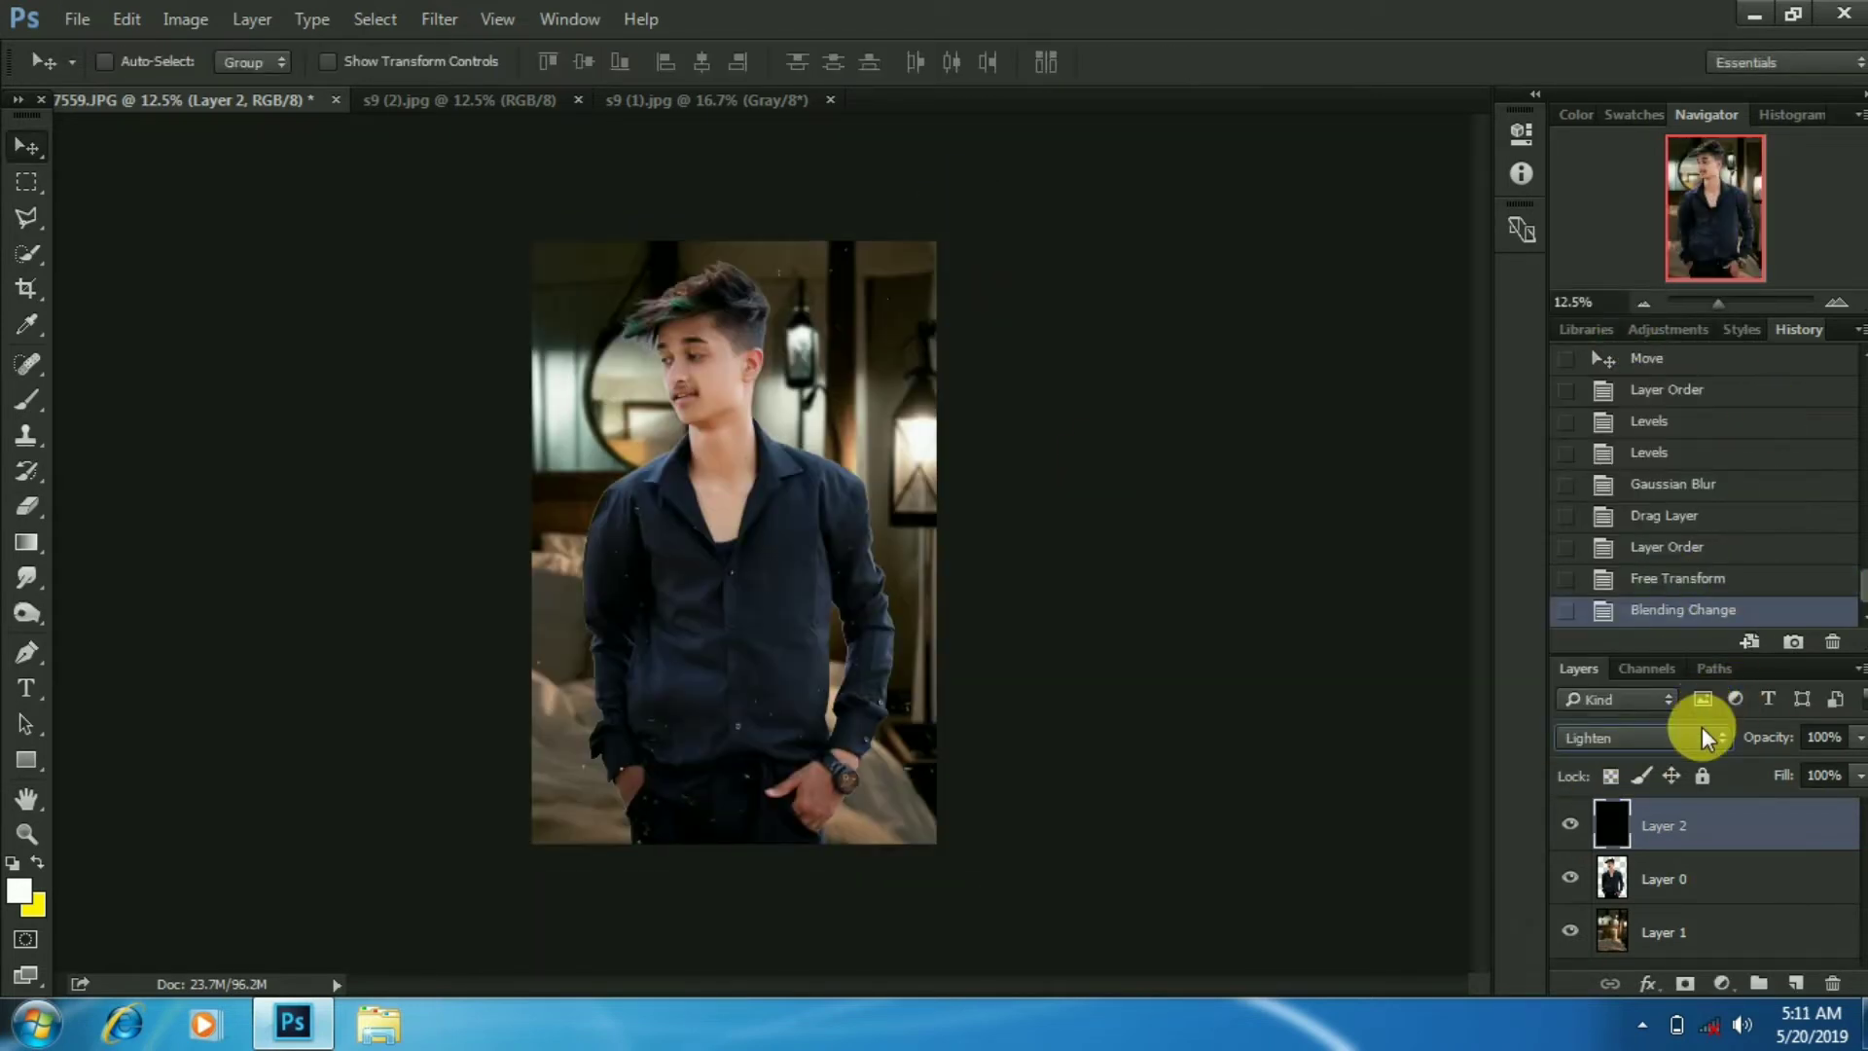
Merge all visible layers, then apply Levels with black input 3 and gamma 0.89
right_click(1617, 822)
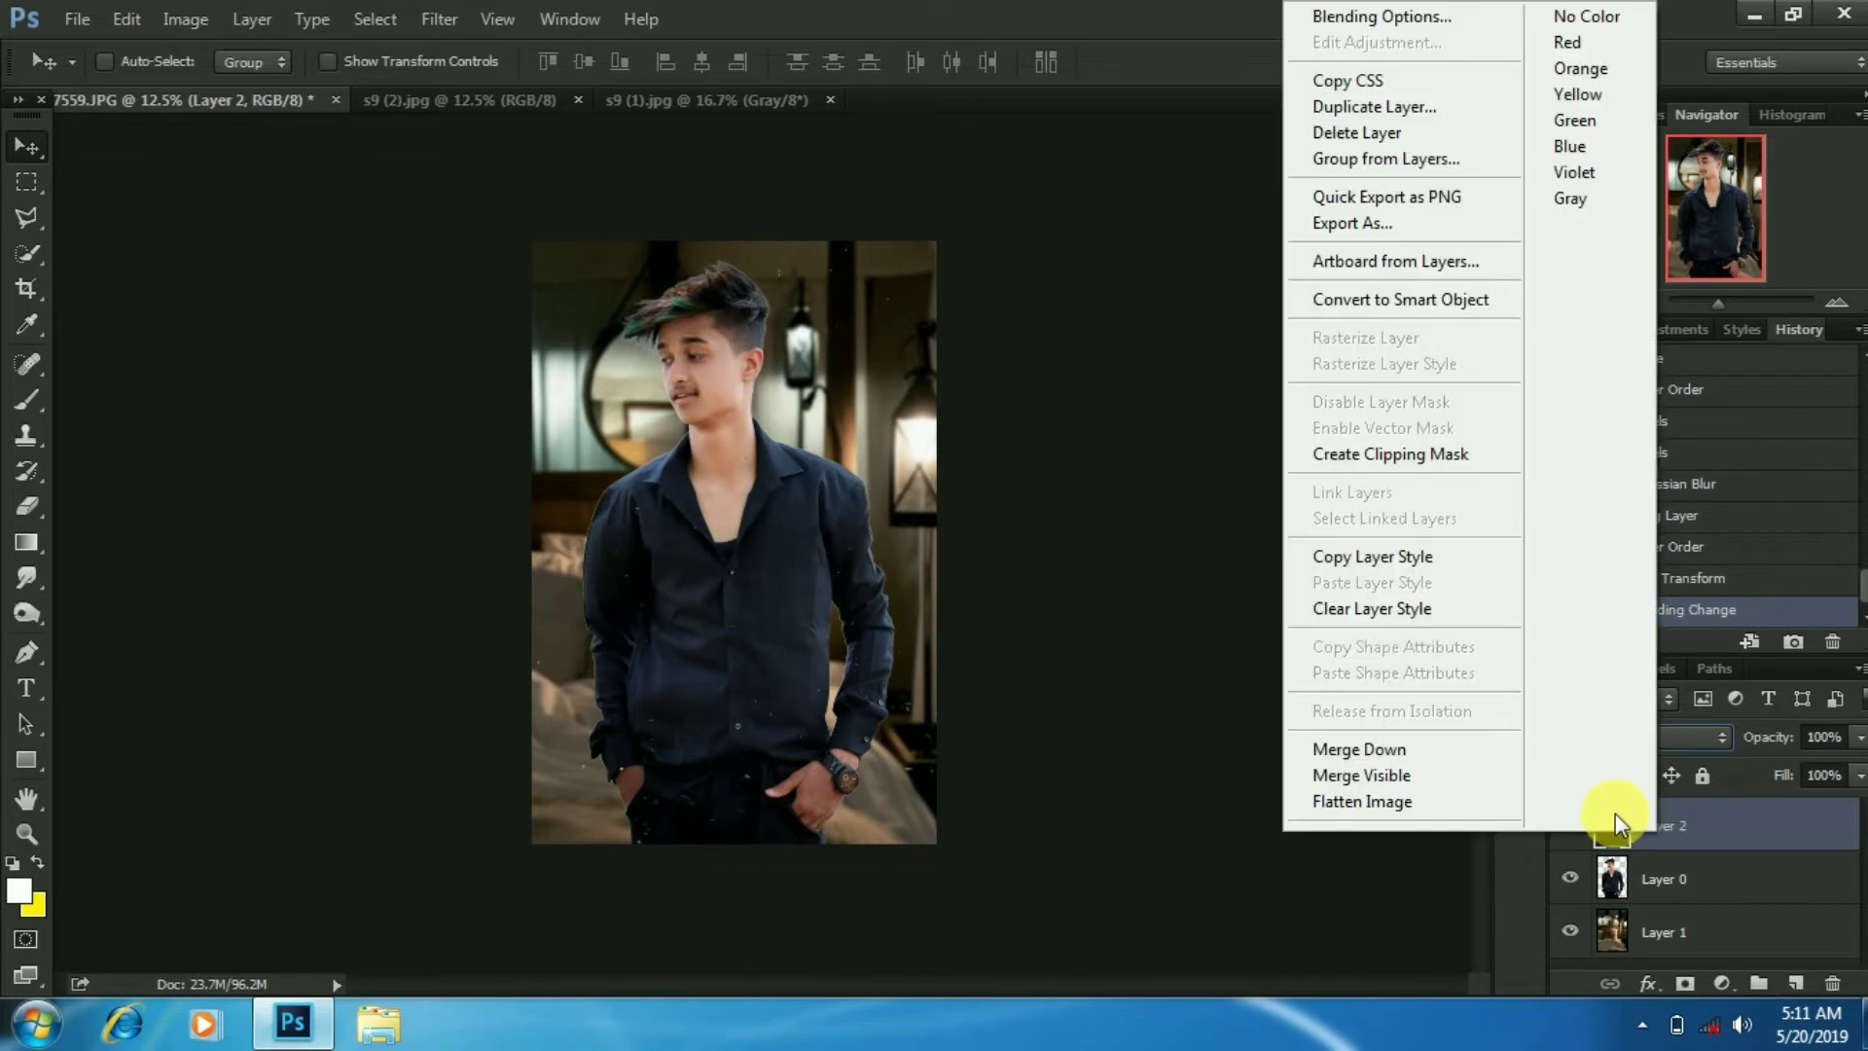
click(1506, 784)
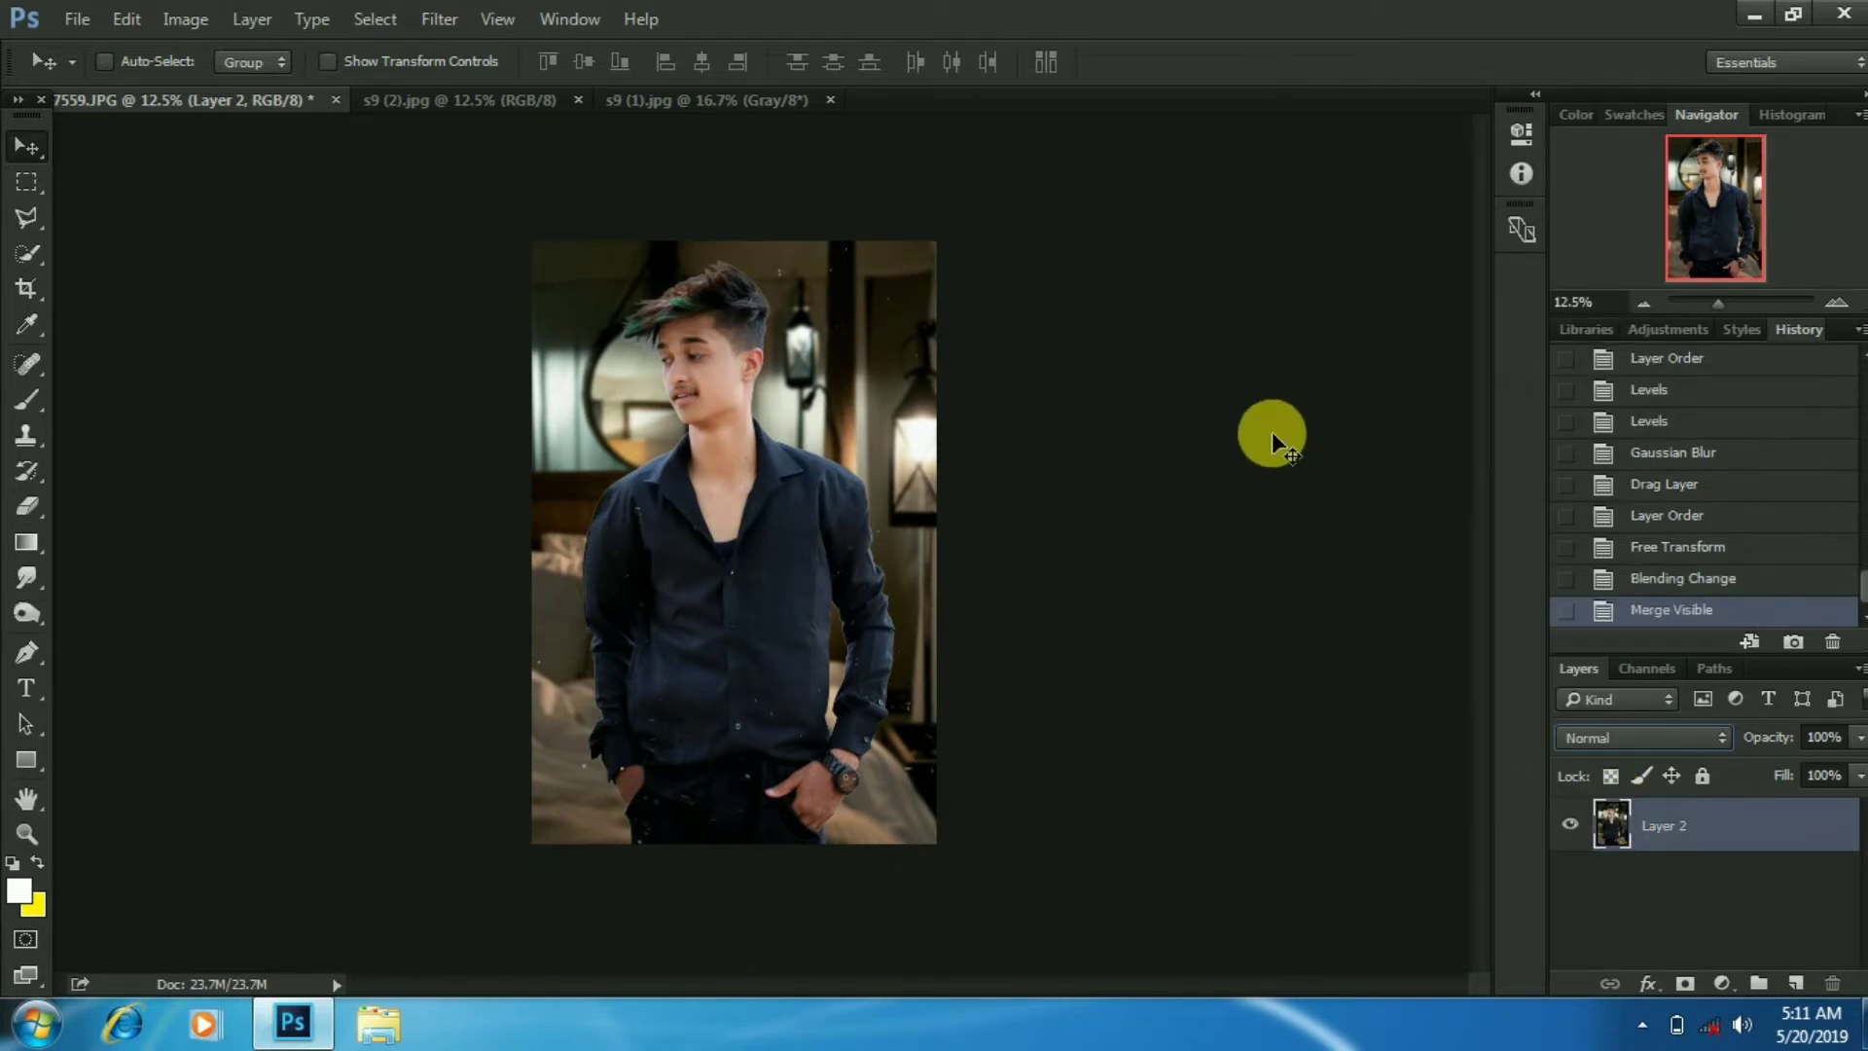
key(ctrl+l)
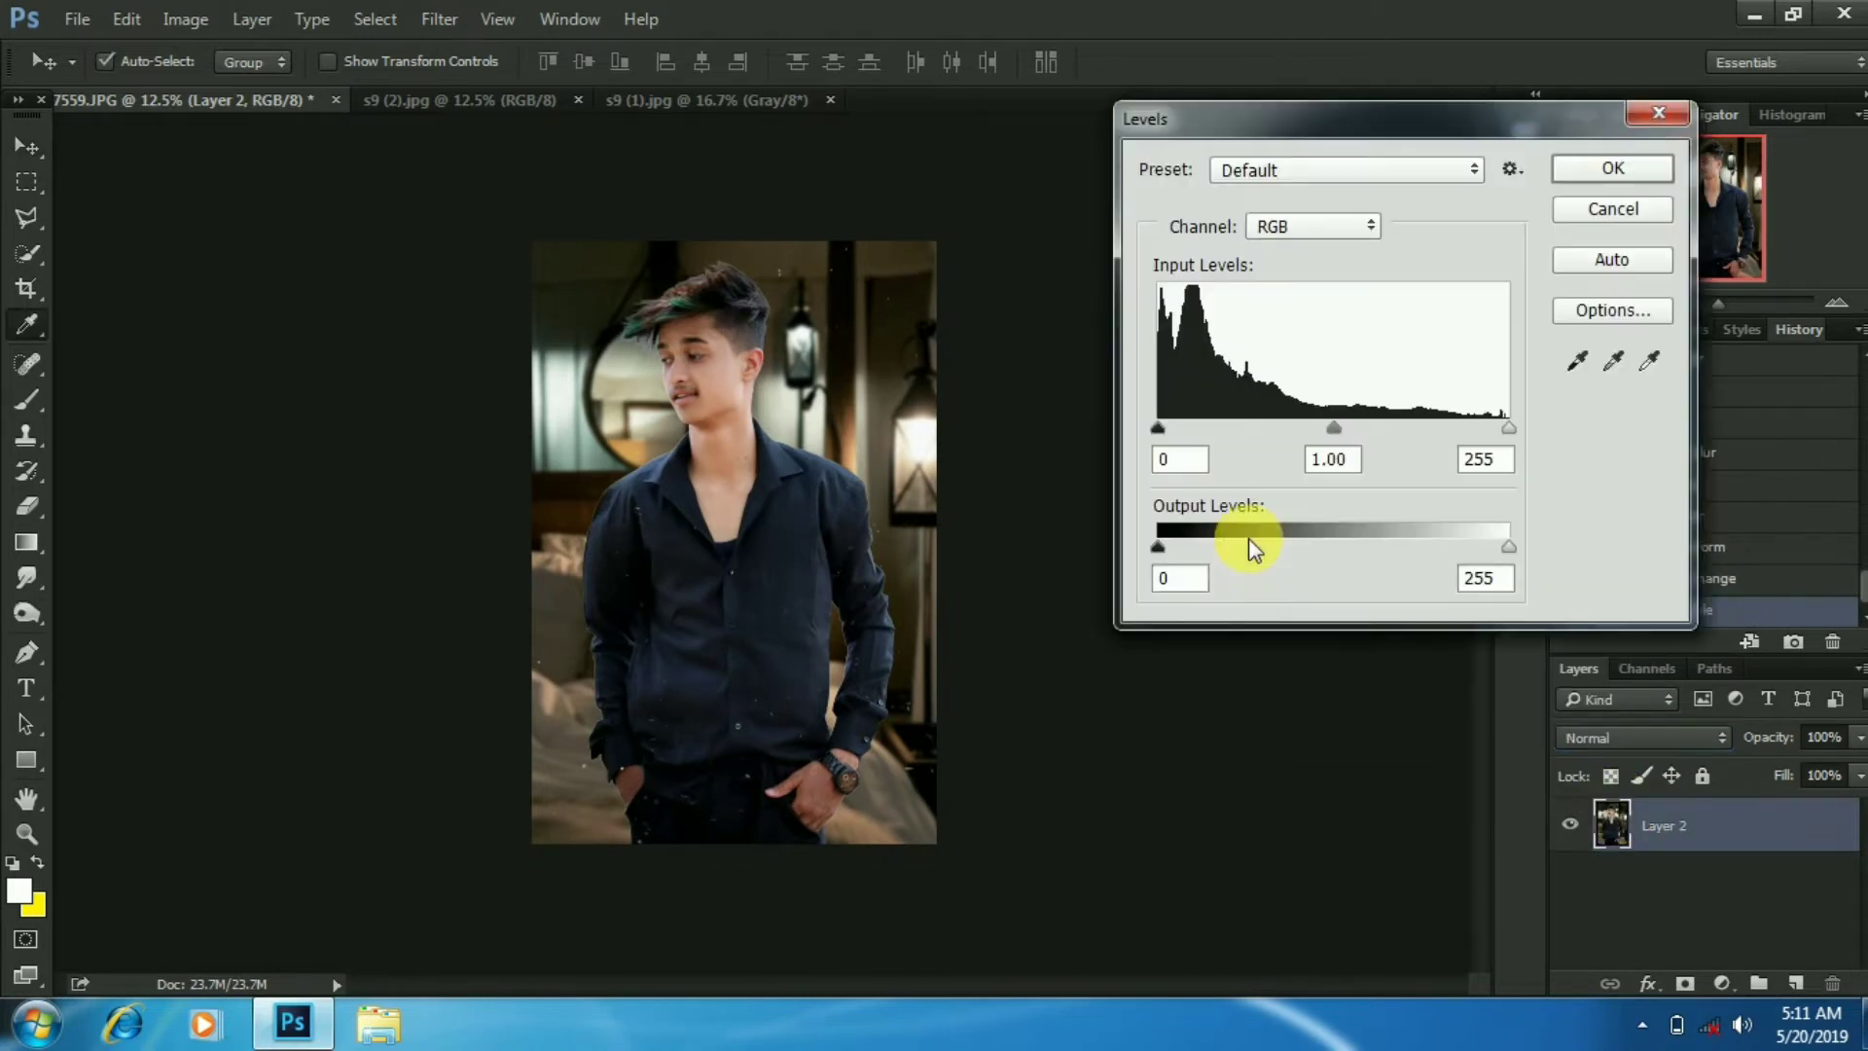
drag(1158, 428, 1162, 428)
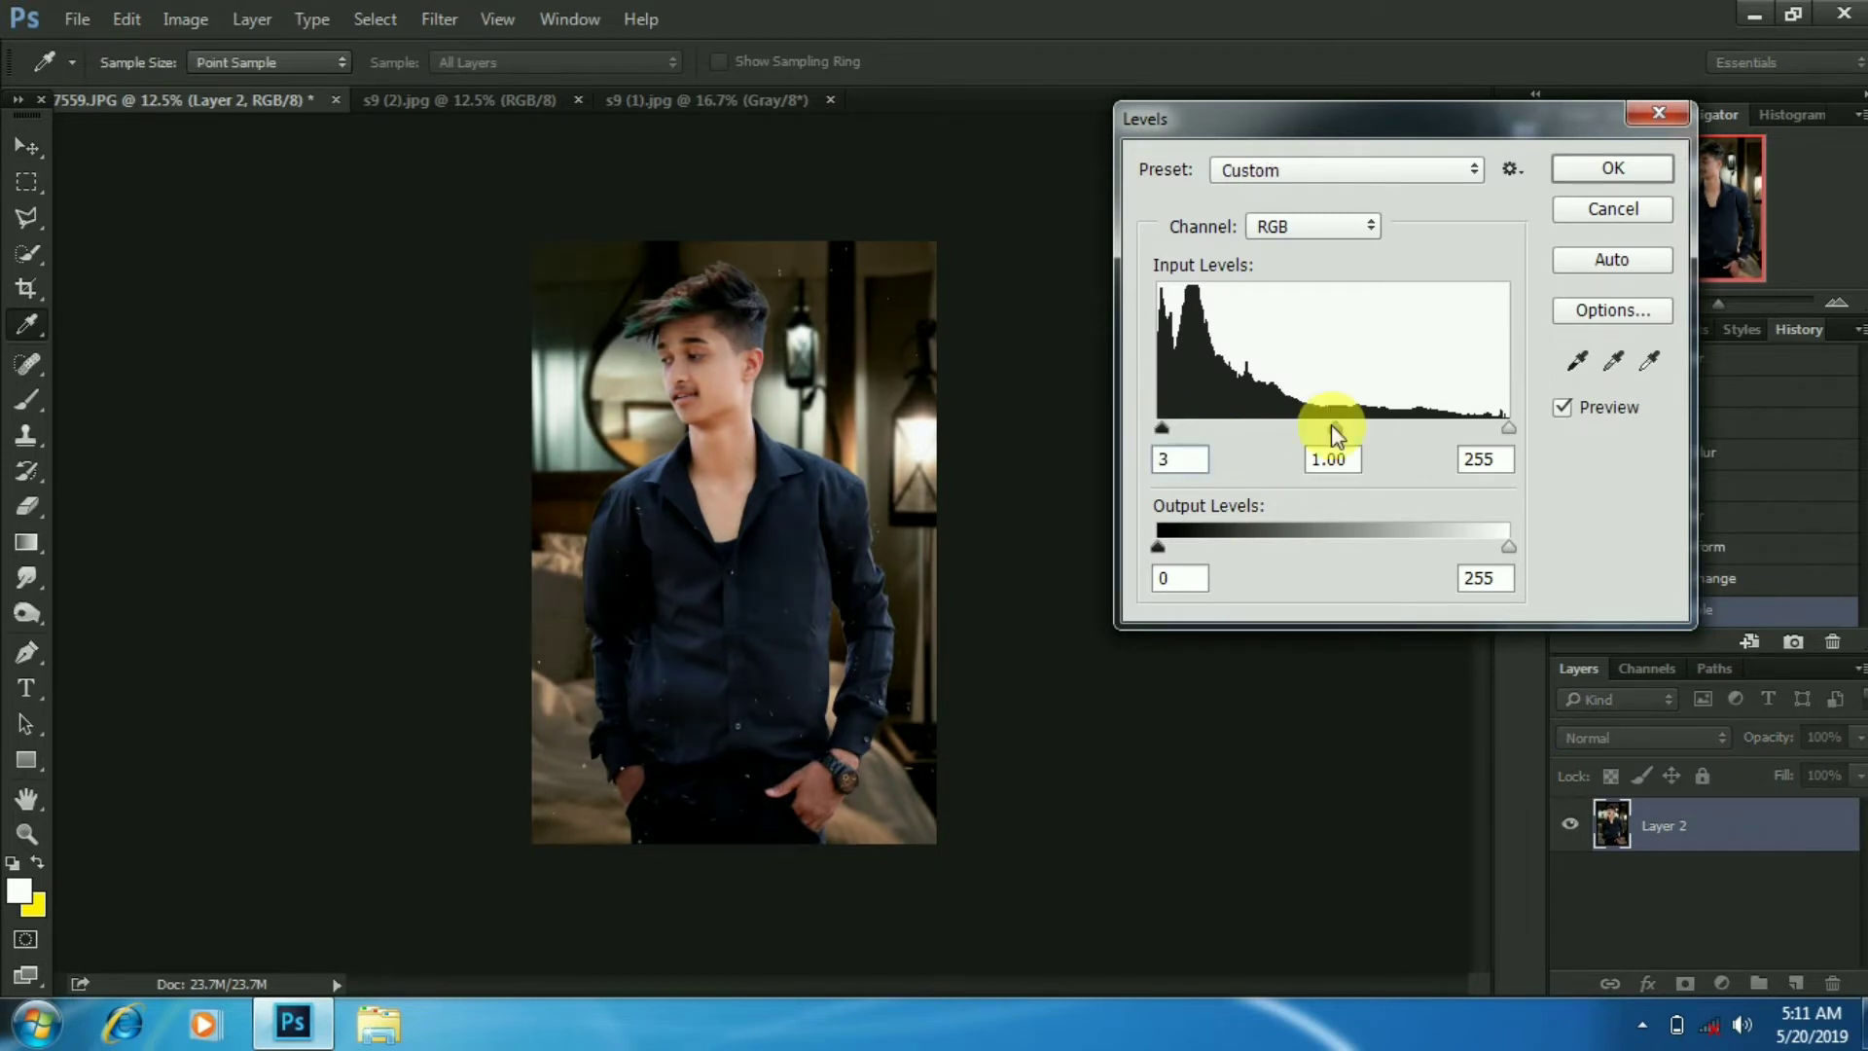
drag(1339, 428, 1348, 428)
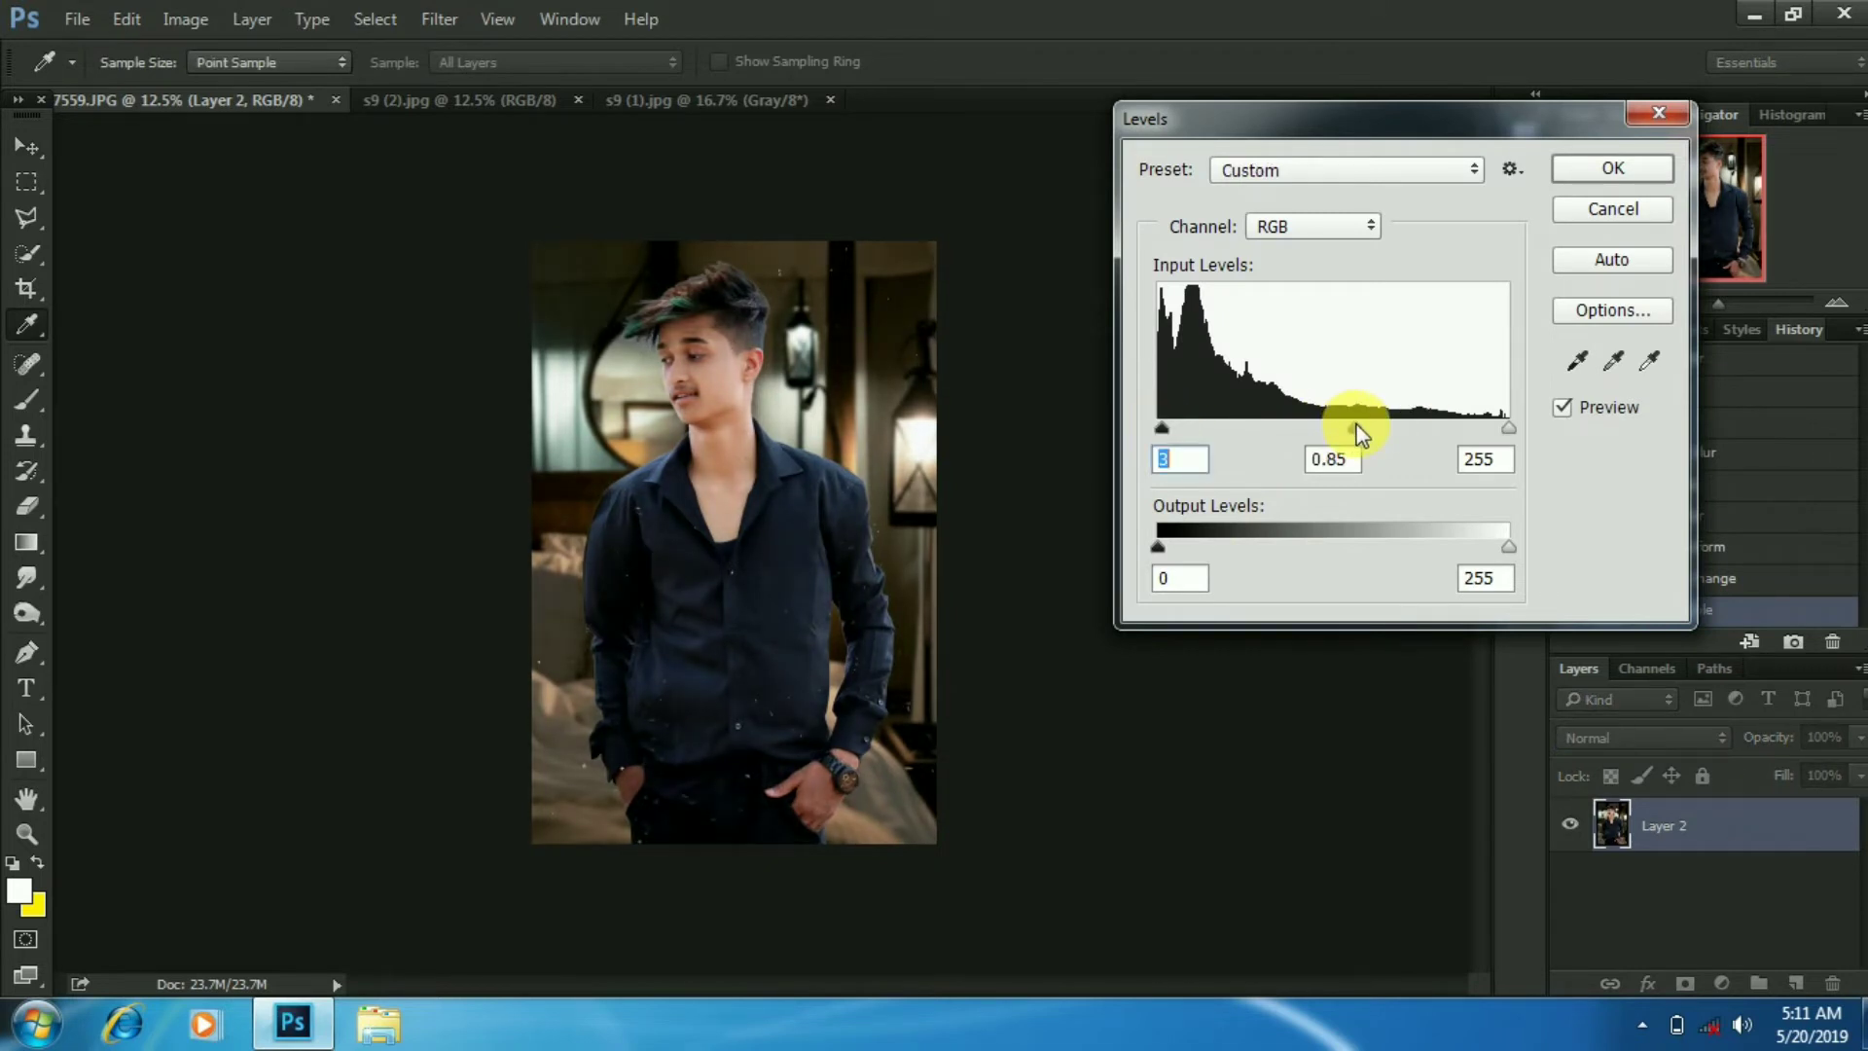
click(1562, 180)
Zoom in on the merged photo and open the Camera Raw filter
key(v)
key(ctrl+plus)
click(435, 19)
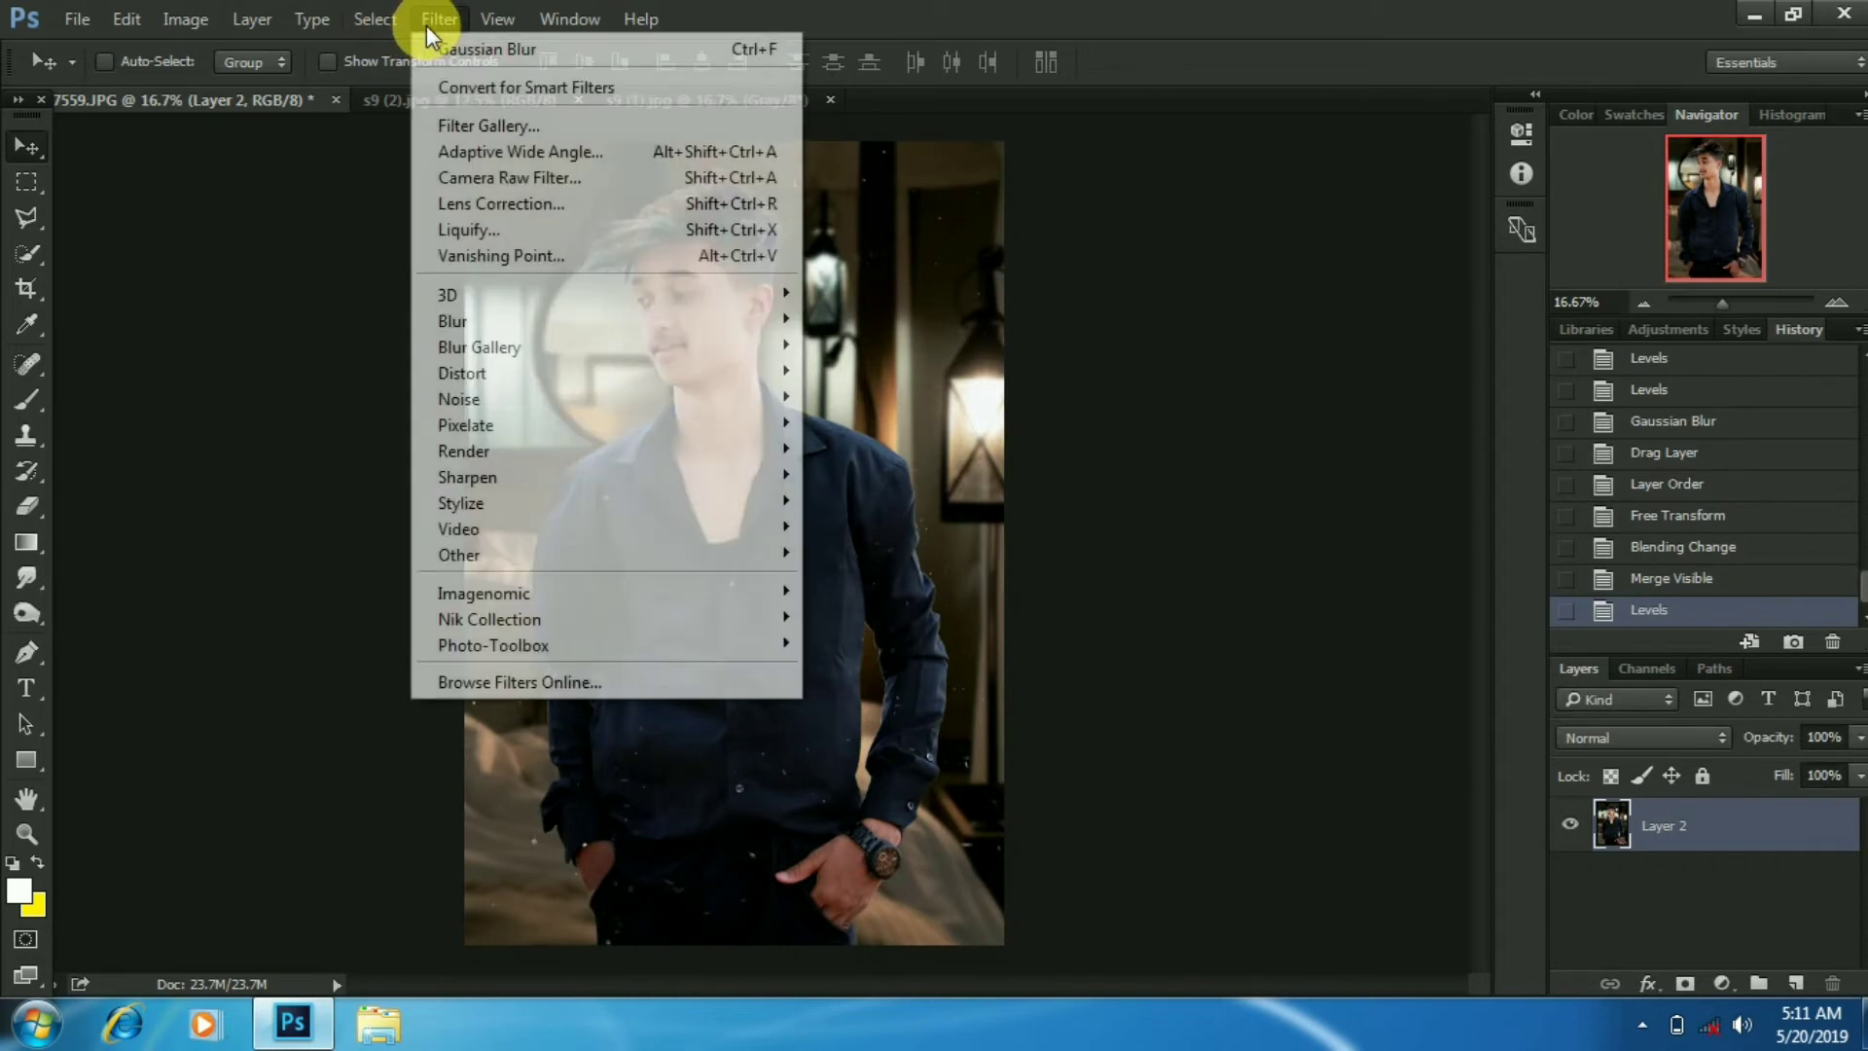
click(467, 178)
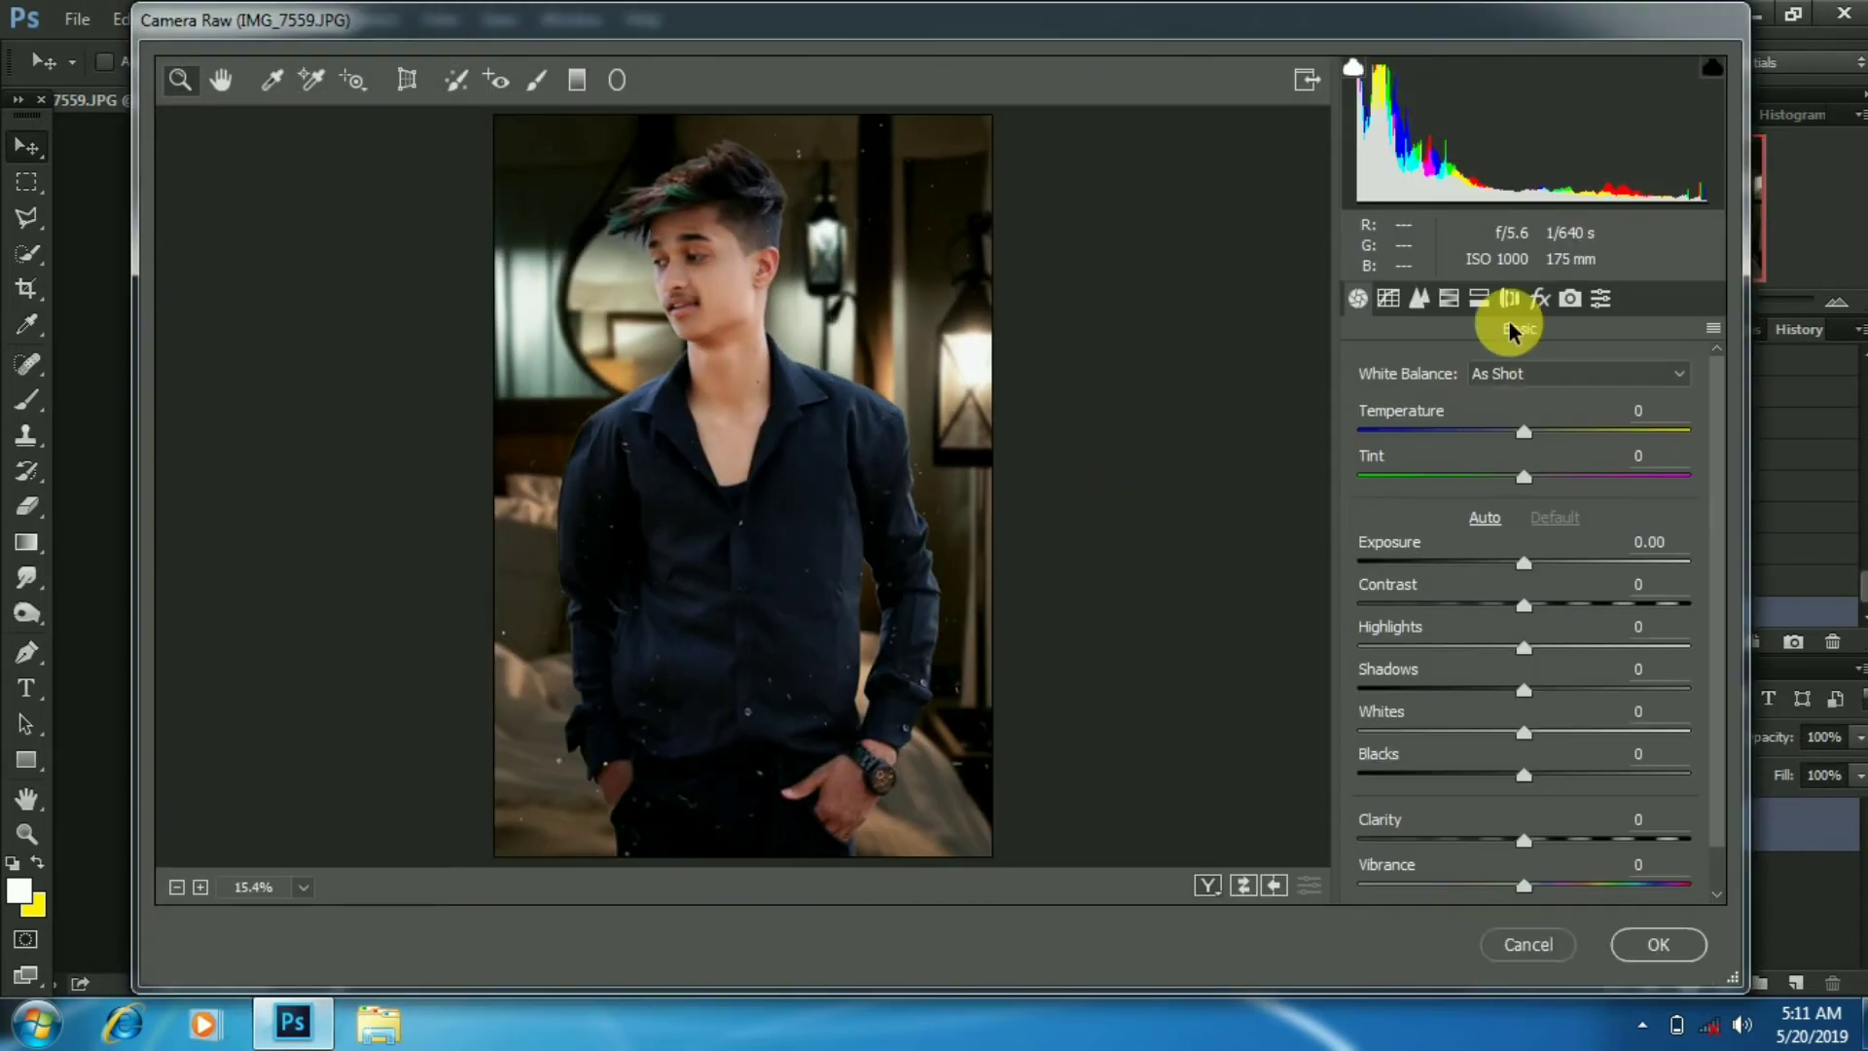
In HSL, brighten the orange skin-tone luminance and boost red saturation
click(1449, 297)
click(1530, 406)
mouse_move(1532, 543)
mouse_down()
mouse_move(1578, 542)
mouse_move(1555, 498)
mouse_up()
click(1460, 406)
click(1364, 405)
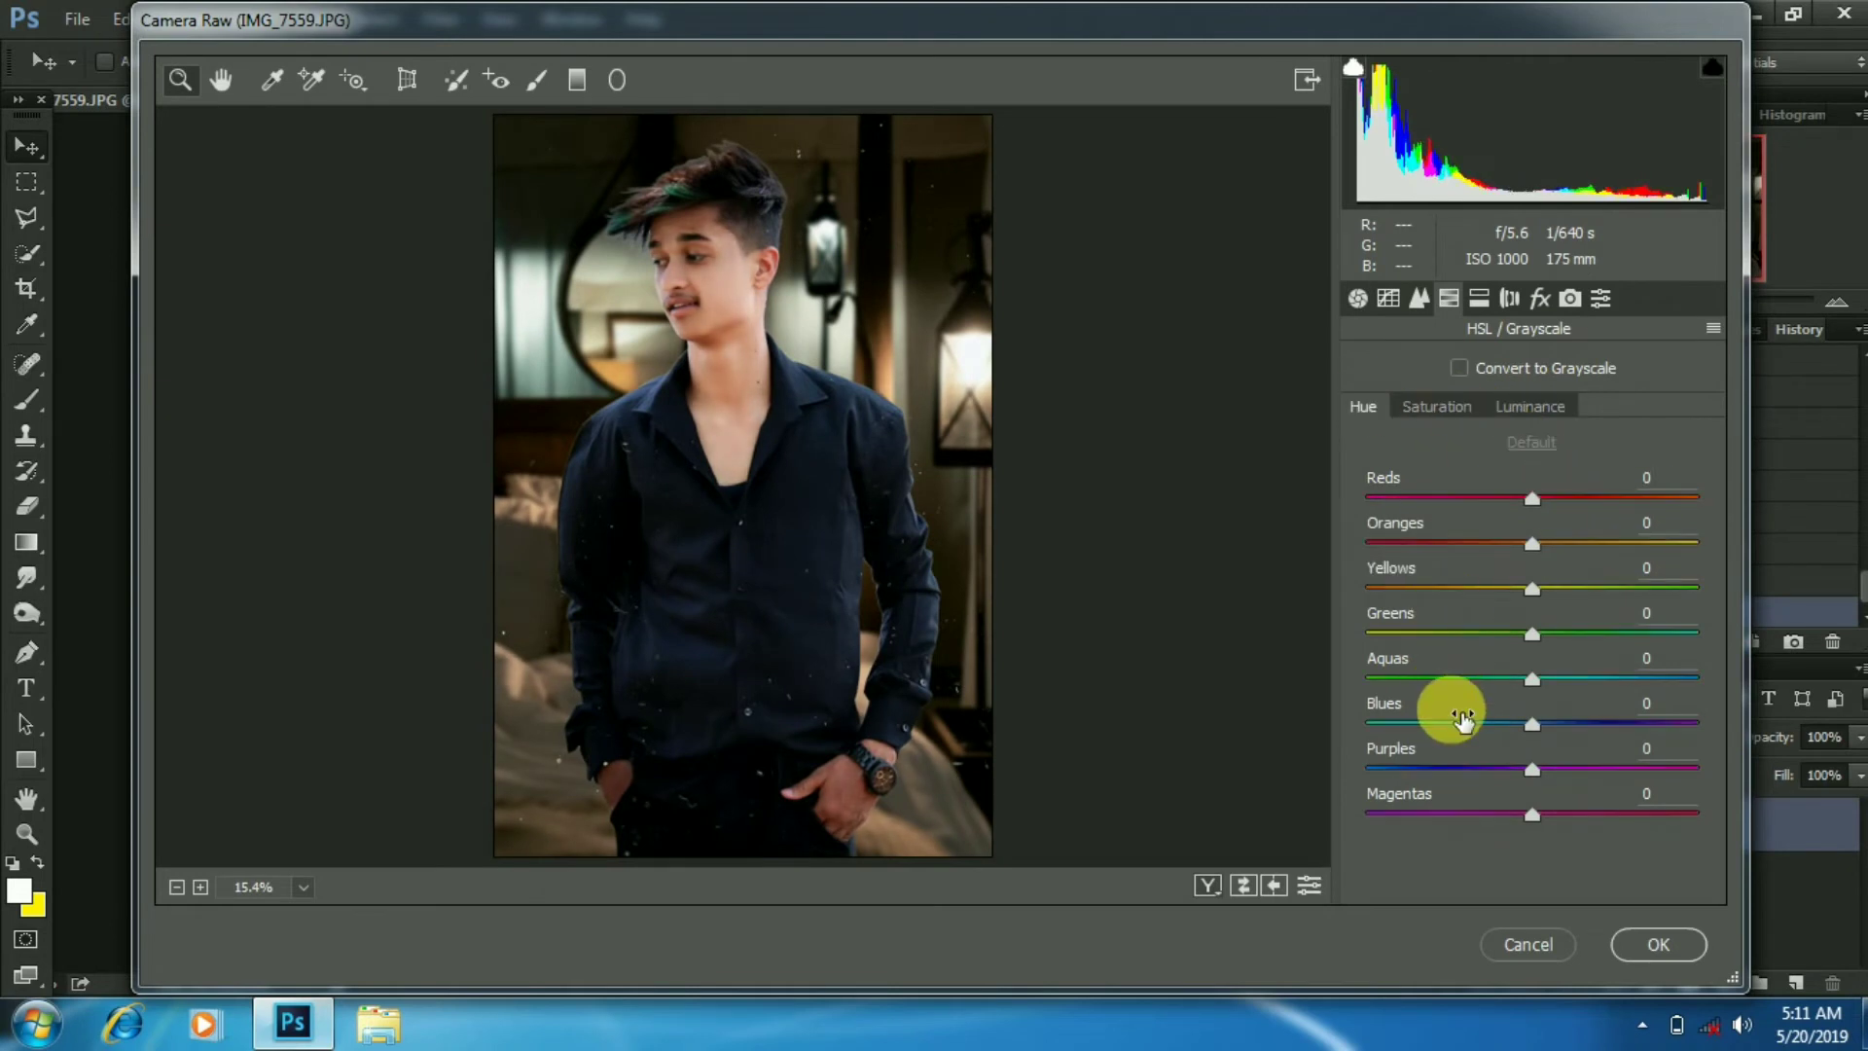
Add a post-crop vignette, set Shadows -19 and Blacks -8, and apply the filter
click(1539, 298)
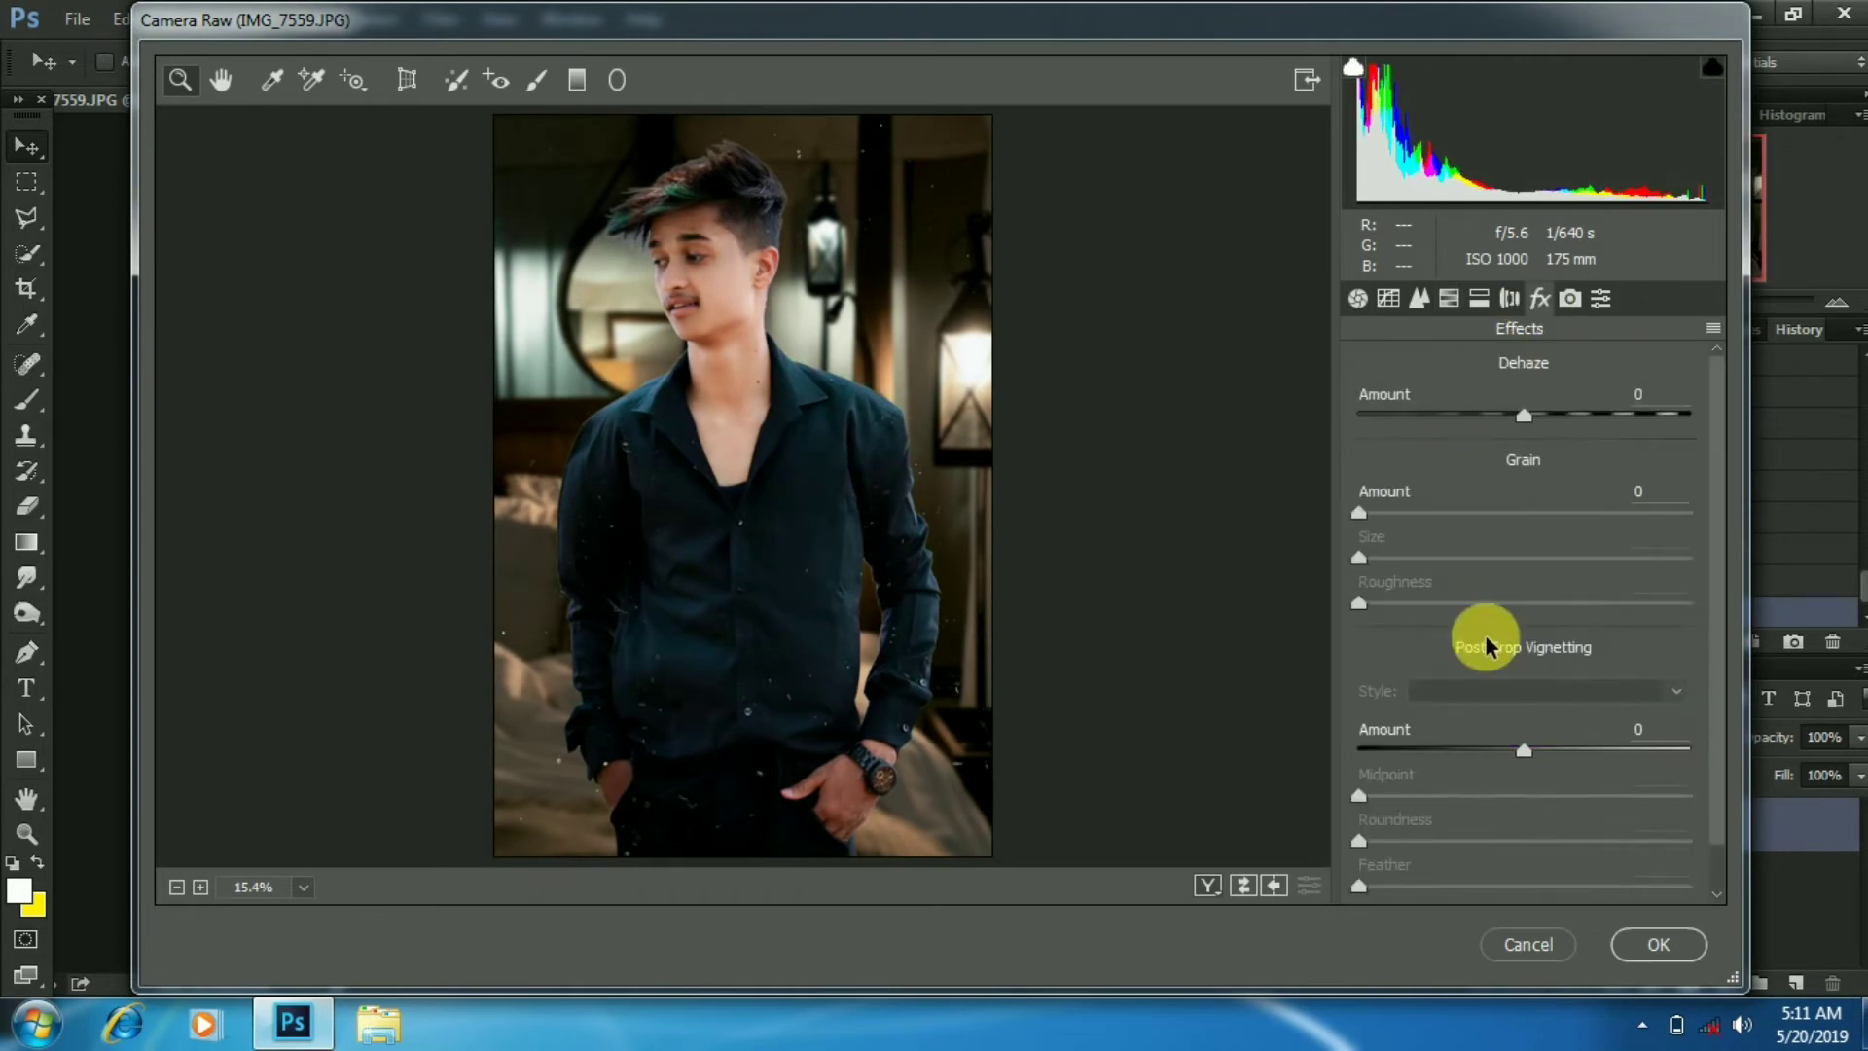
drag(1469, 748, 1463, 751)
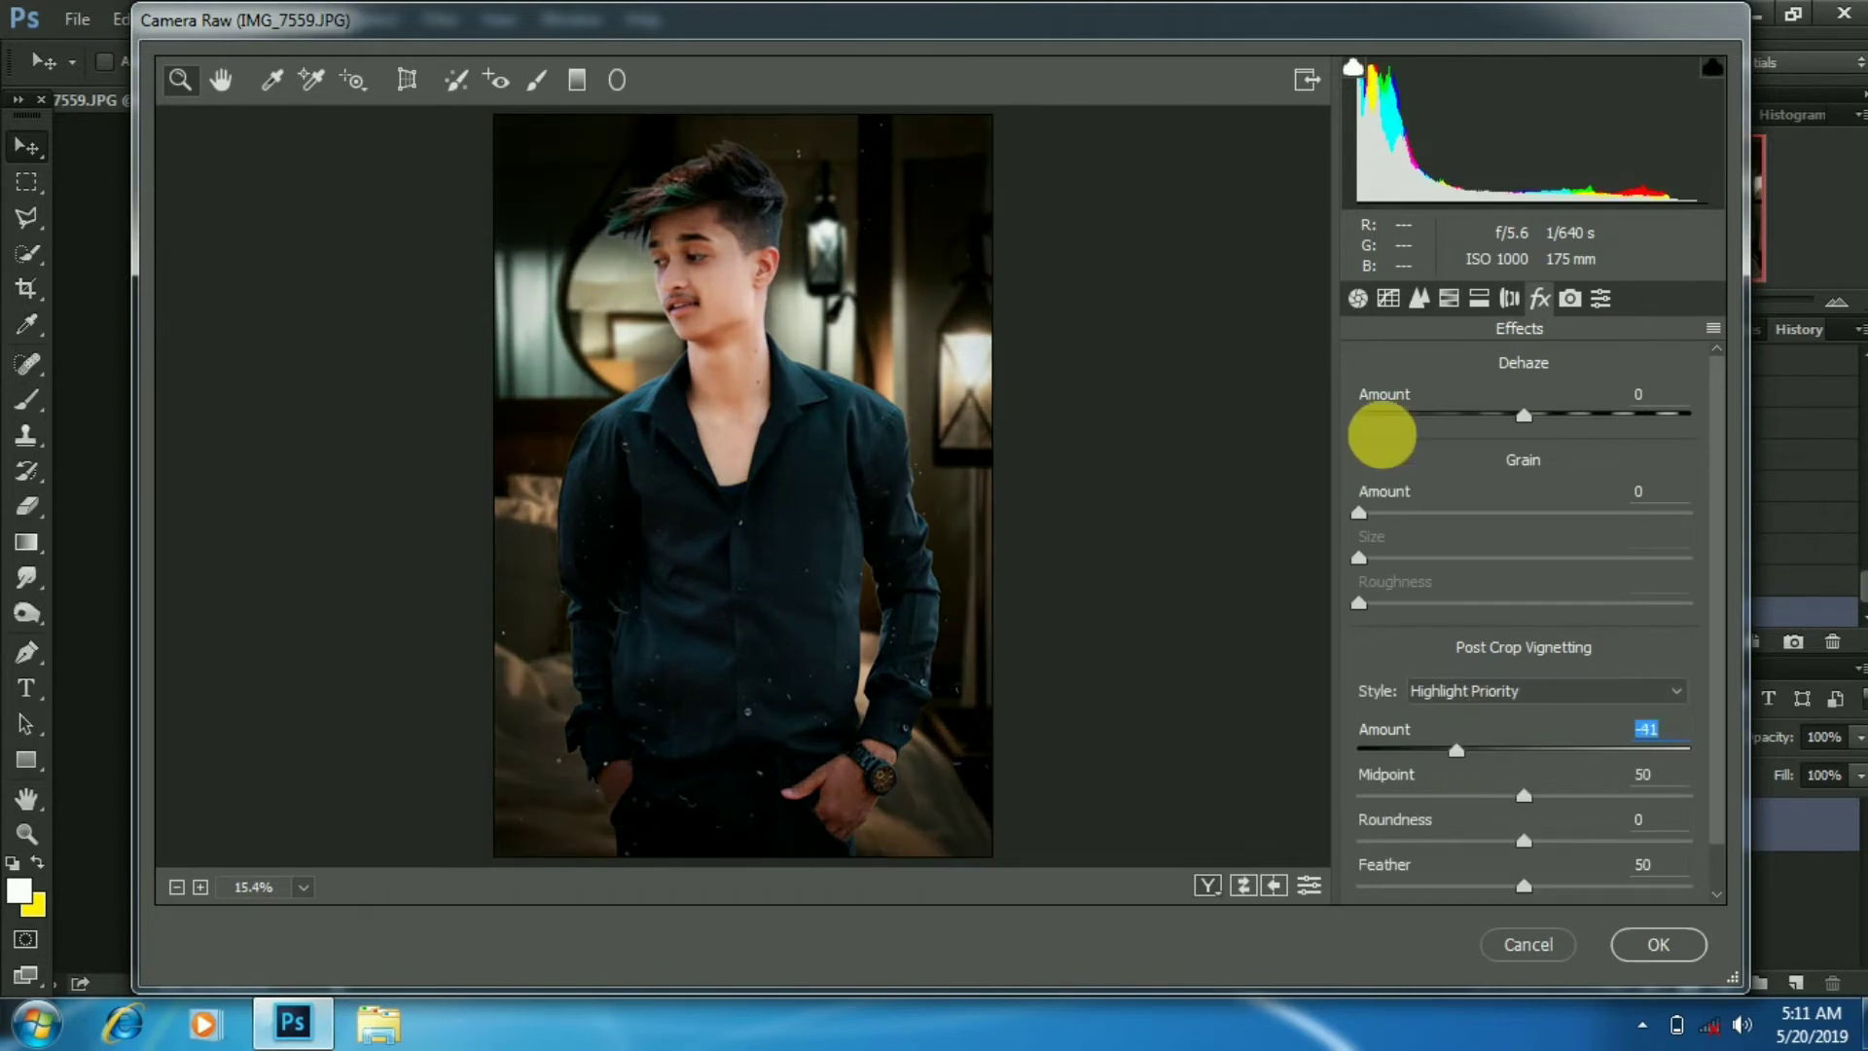
click(1357, 298)
drag(1537, 696, 1561, 696)
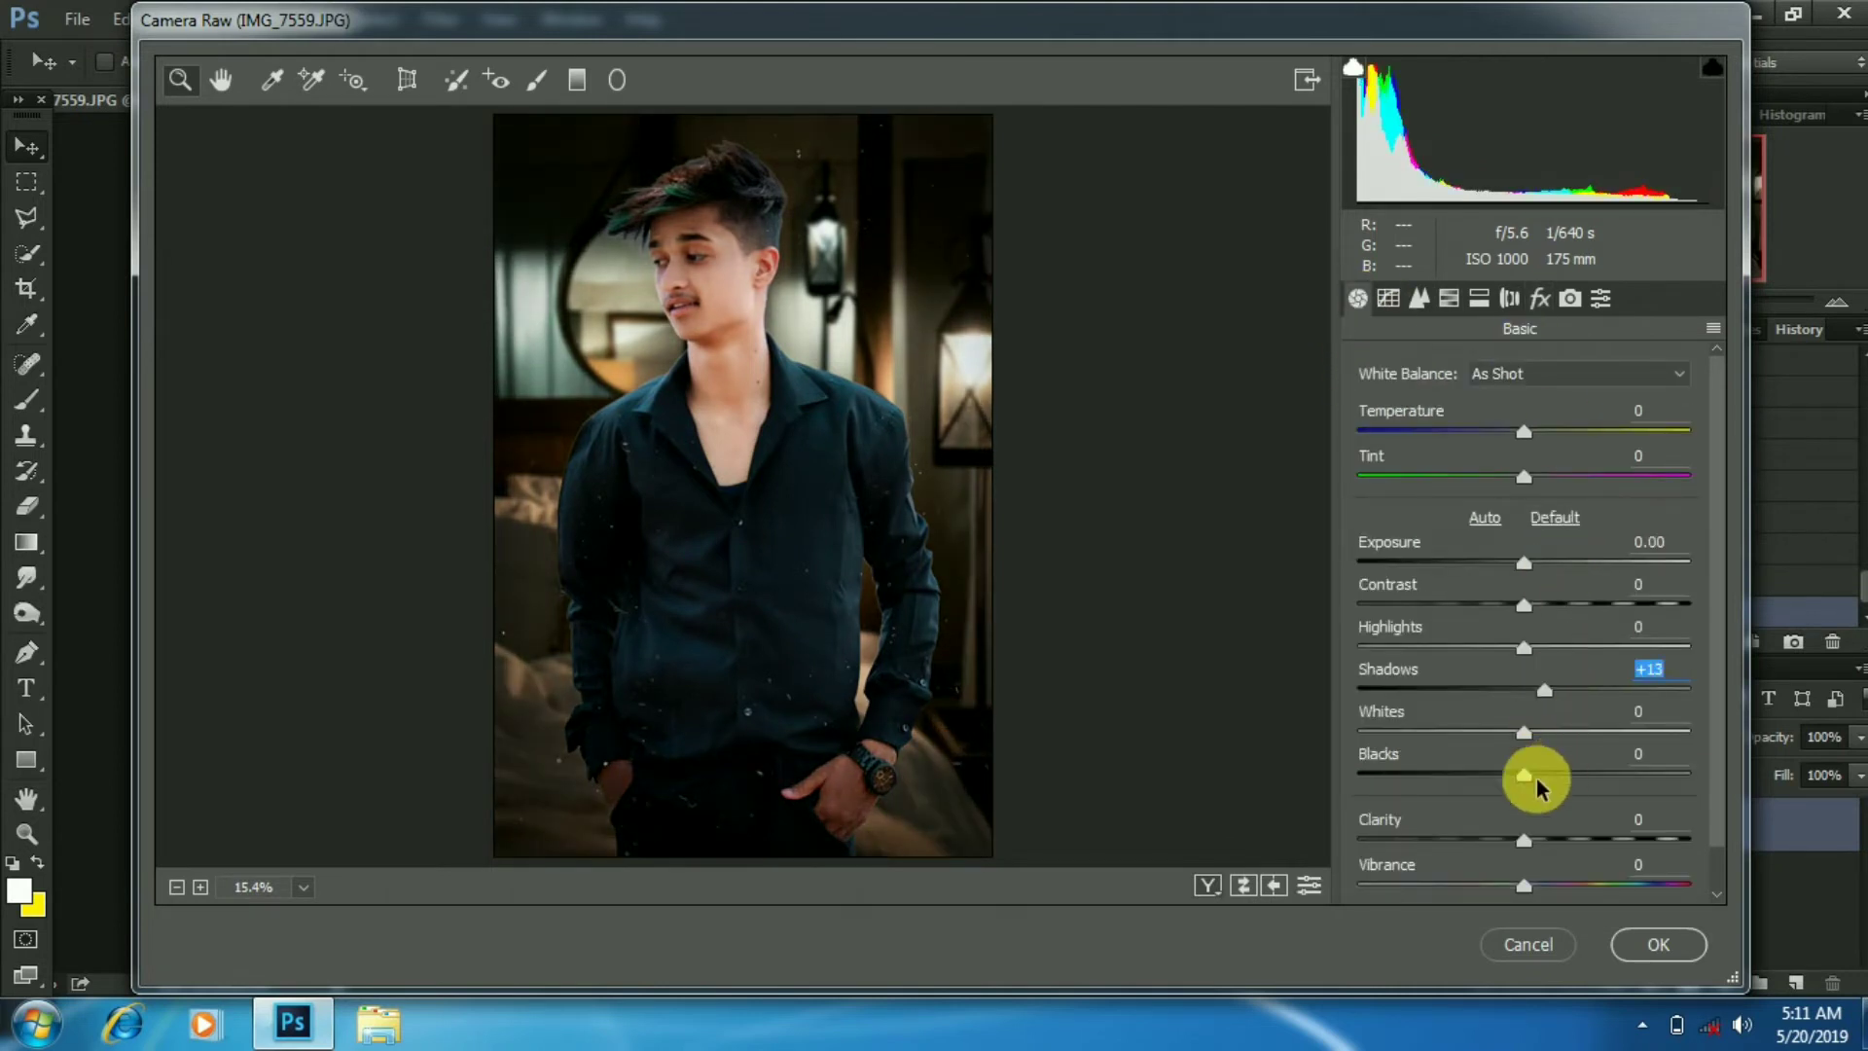
drag(1534, 776, 1522, 776)
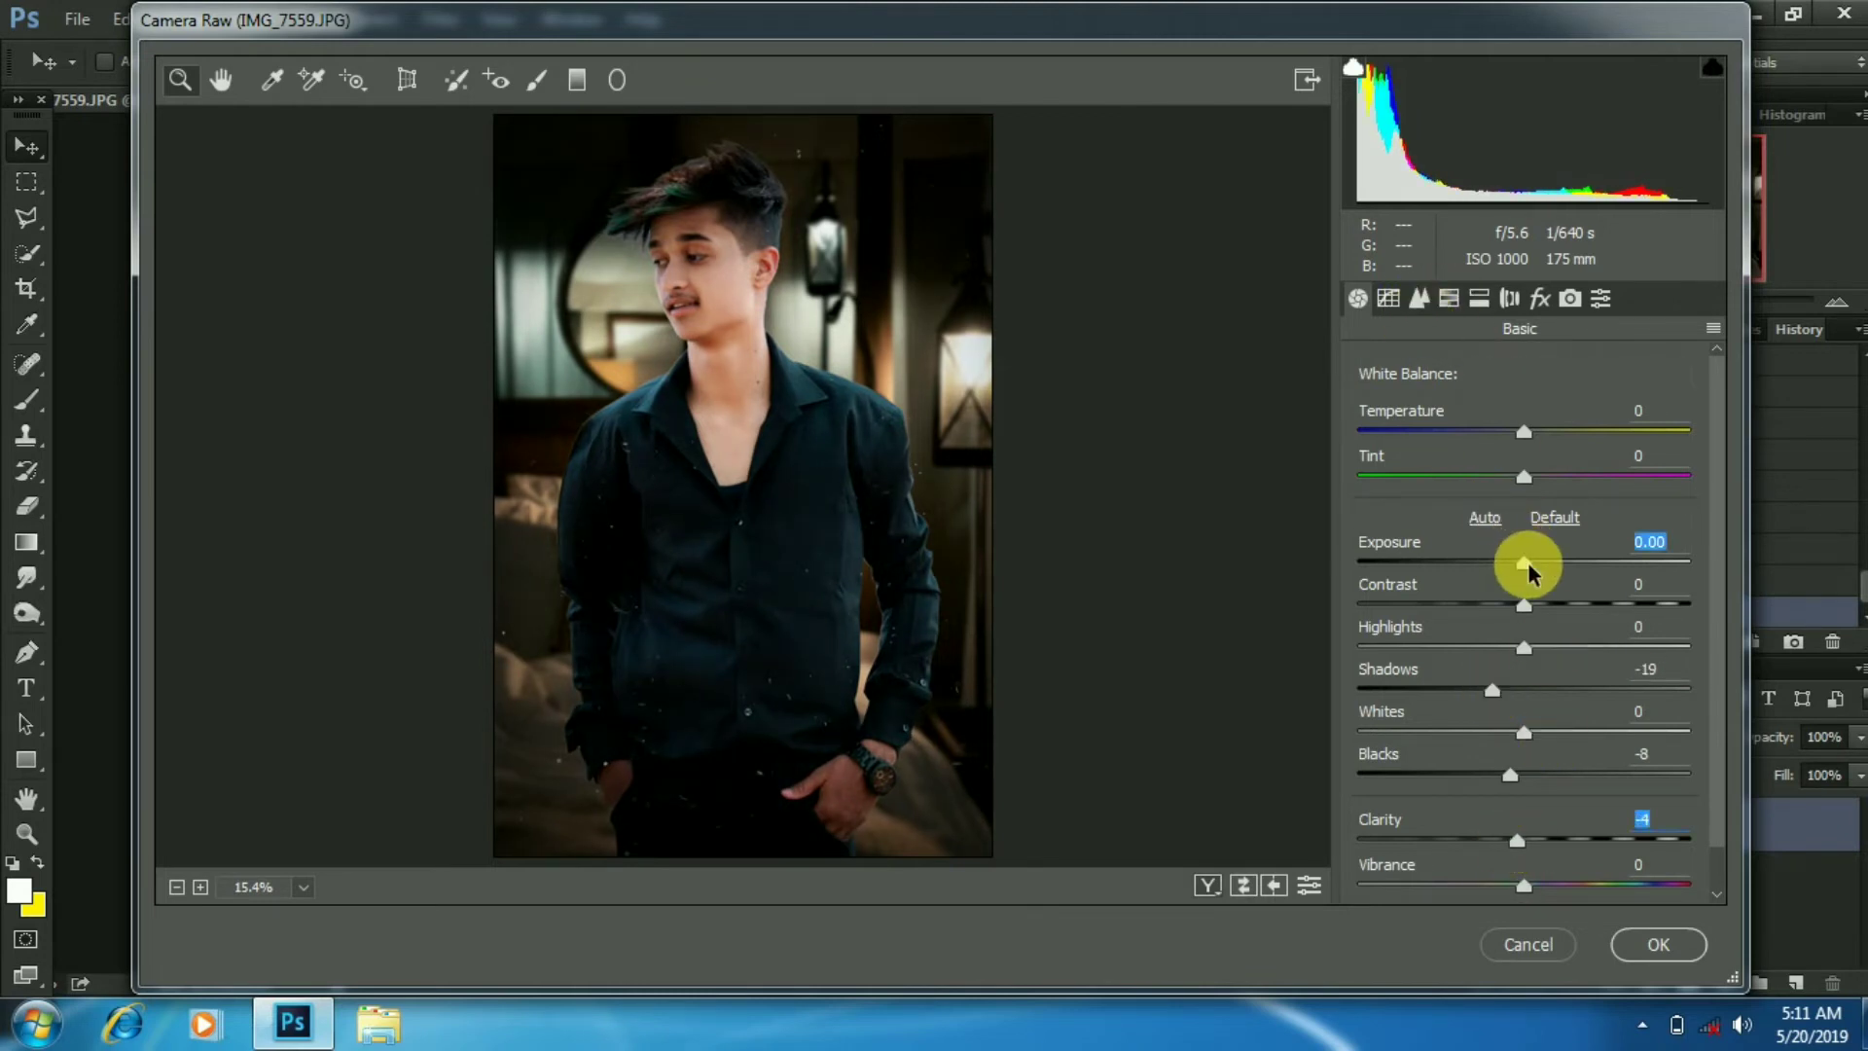
click(1651, 959)
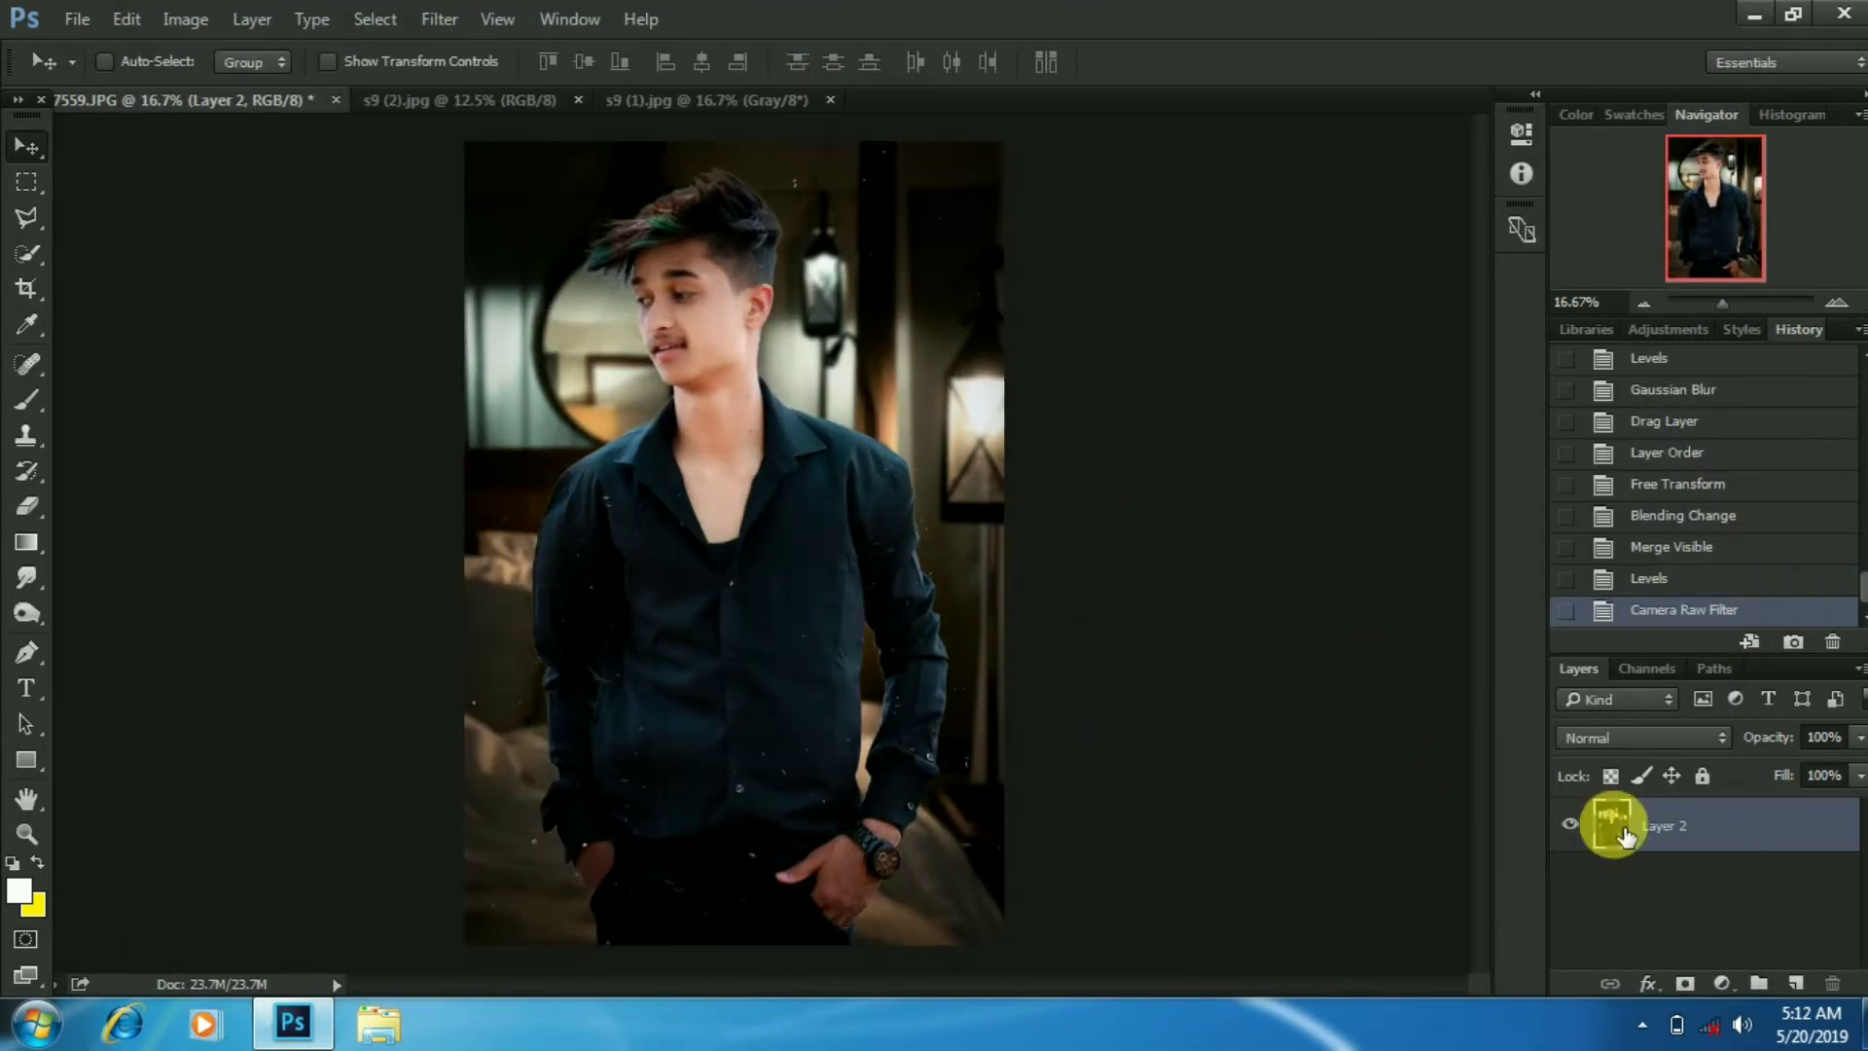
Switch to the Brush tool and resize it for soft painting
right_click(44, 628)
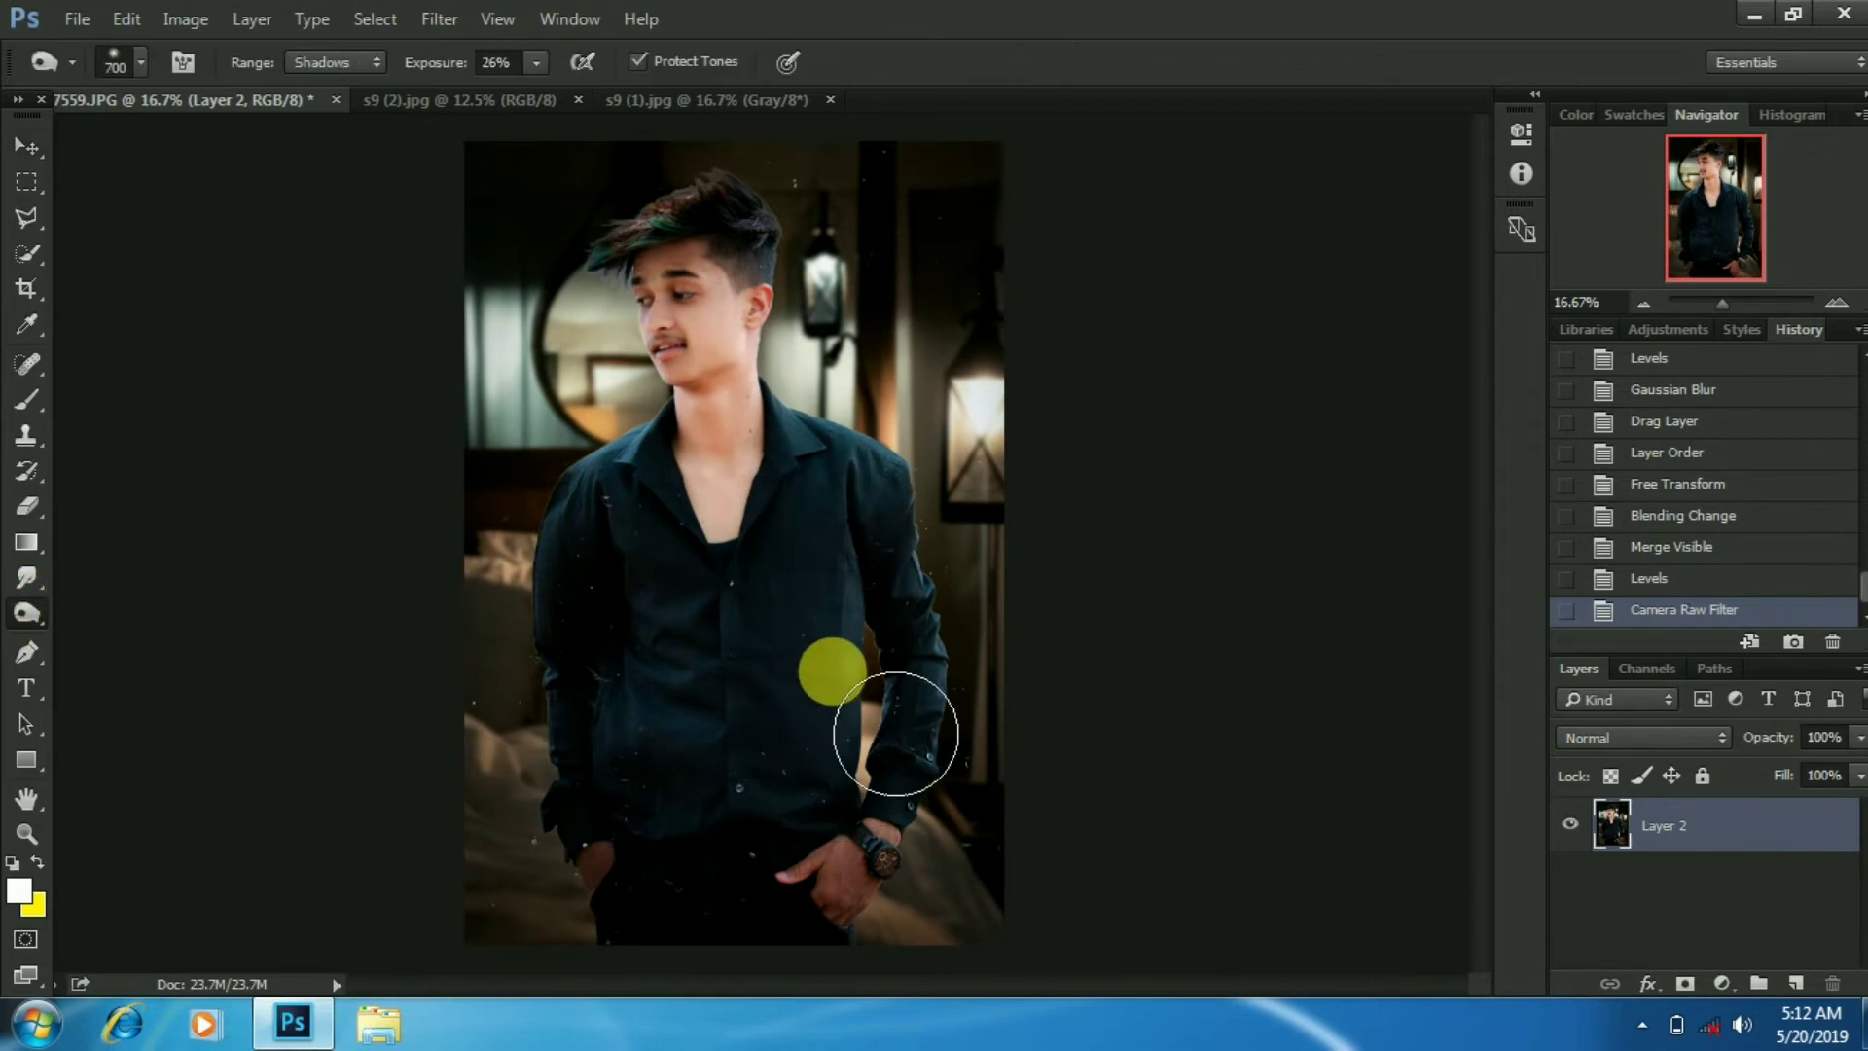
click(26, 399)
scroll(851, 414, up, 1)
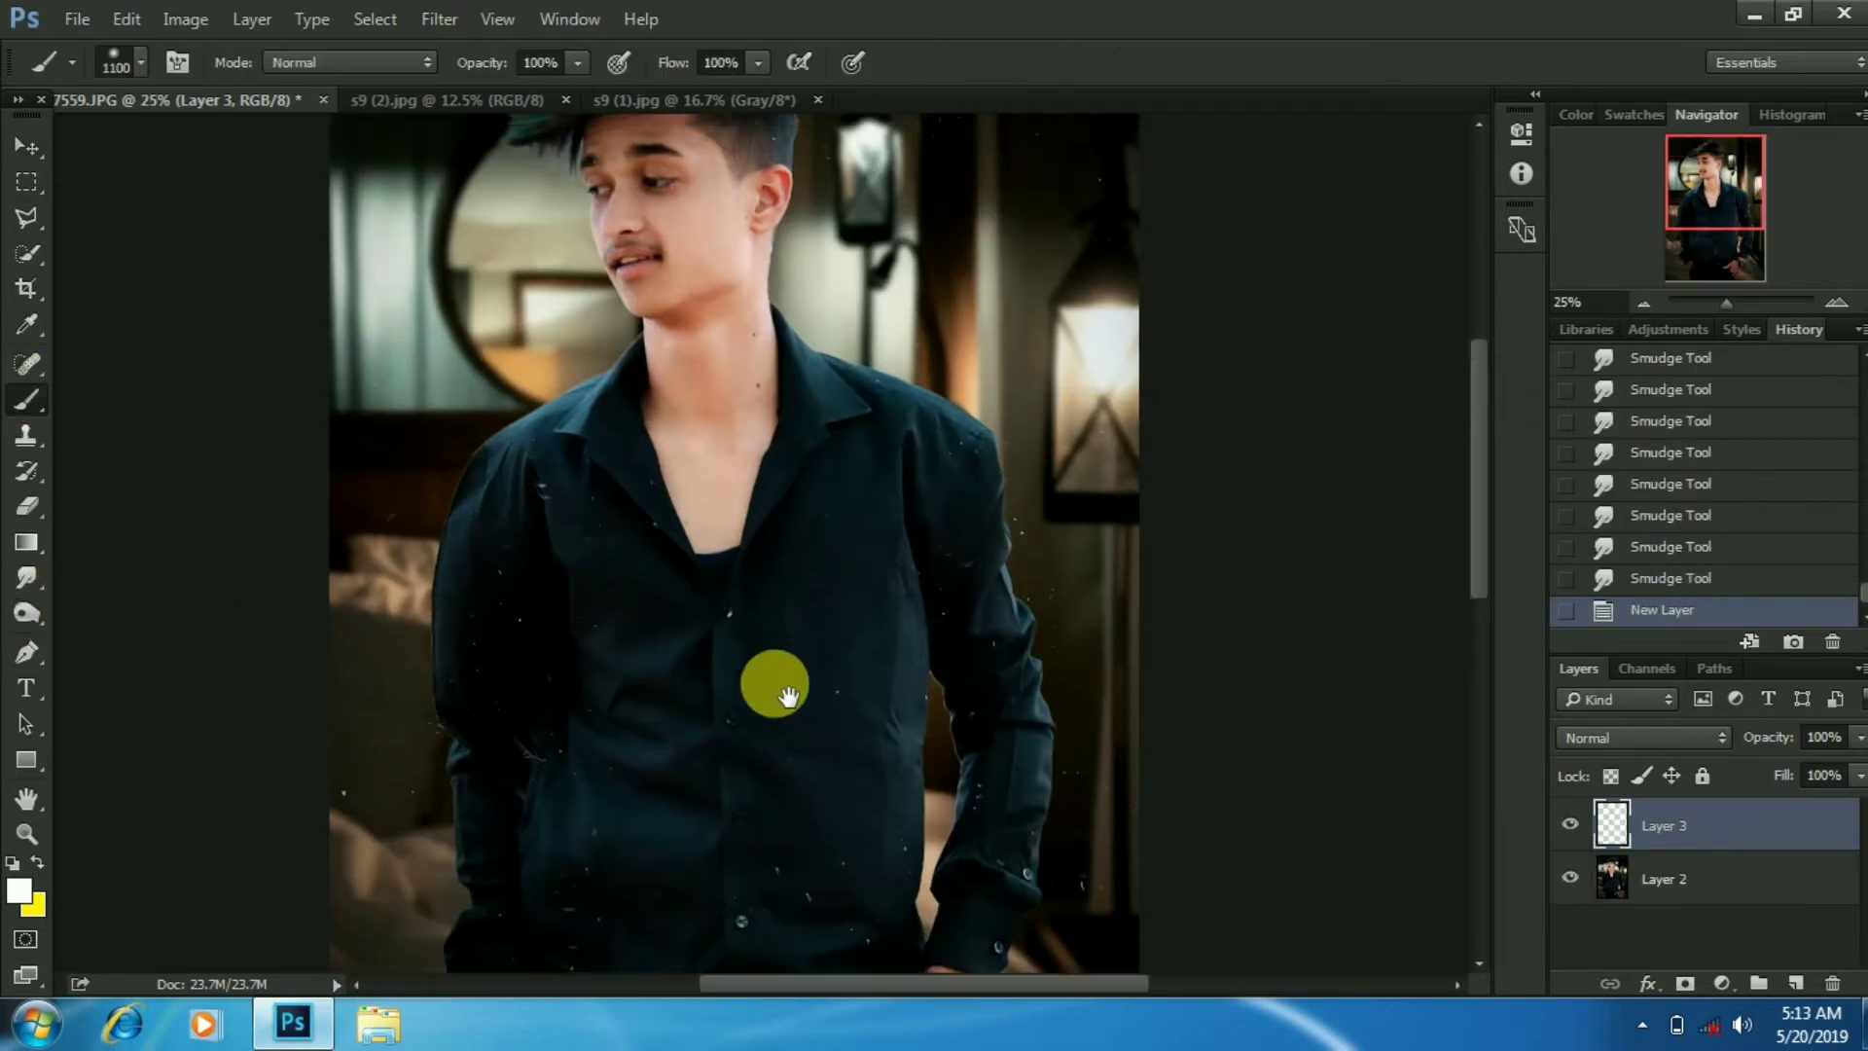
scroll(774, 675, up, 2)
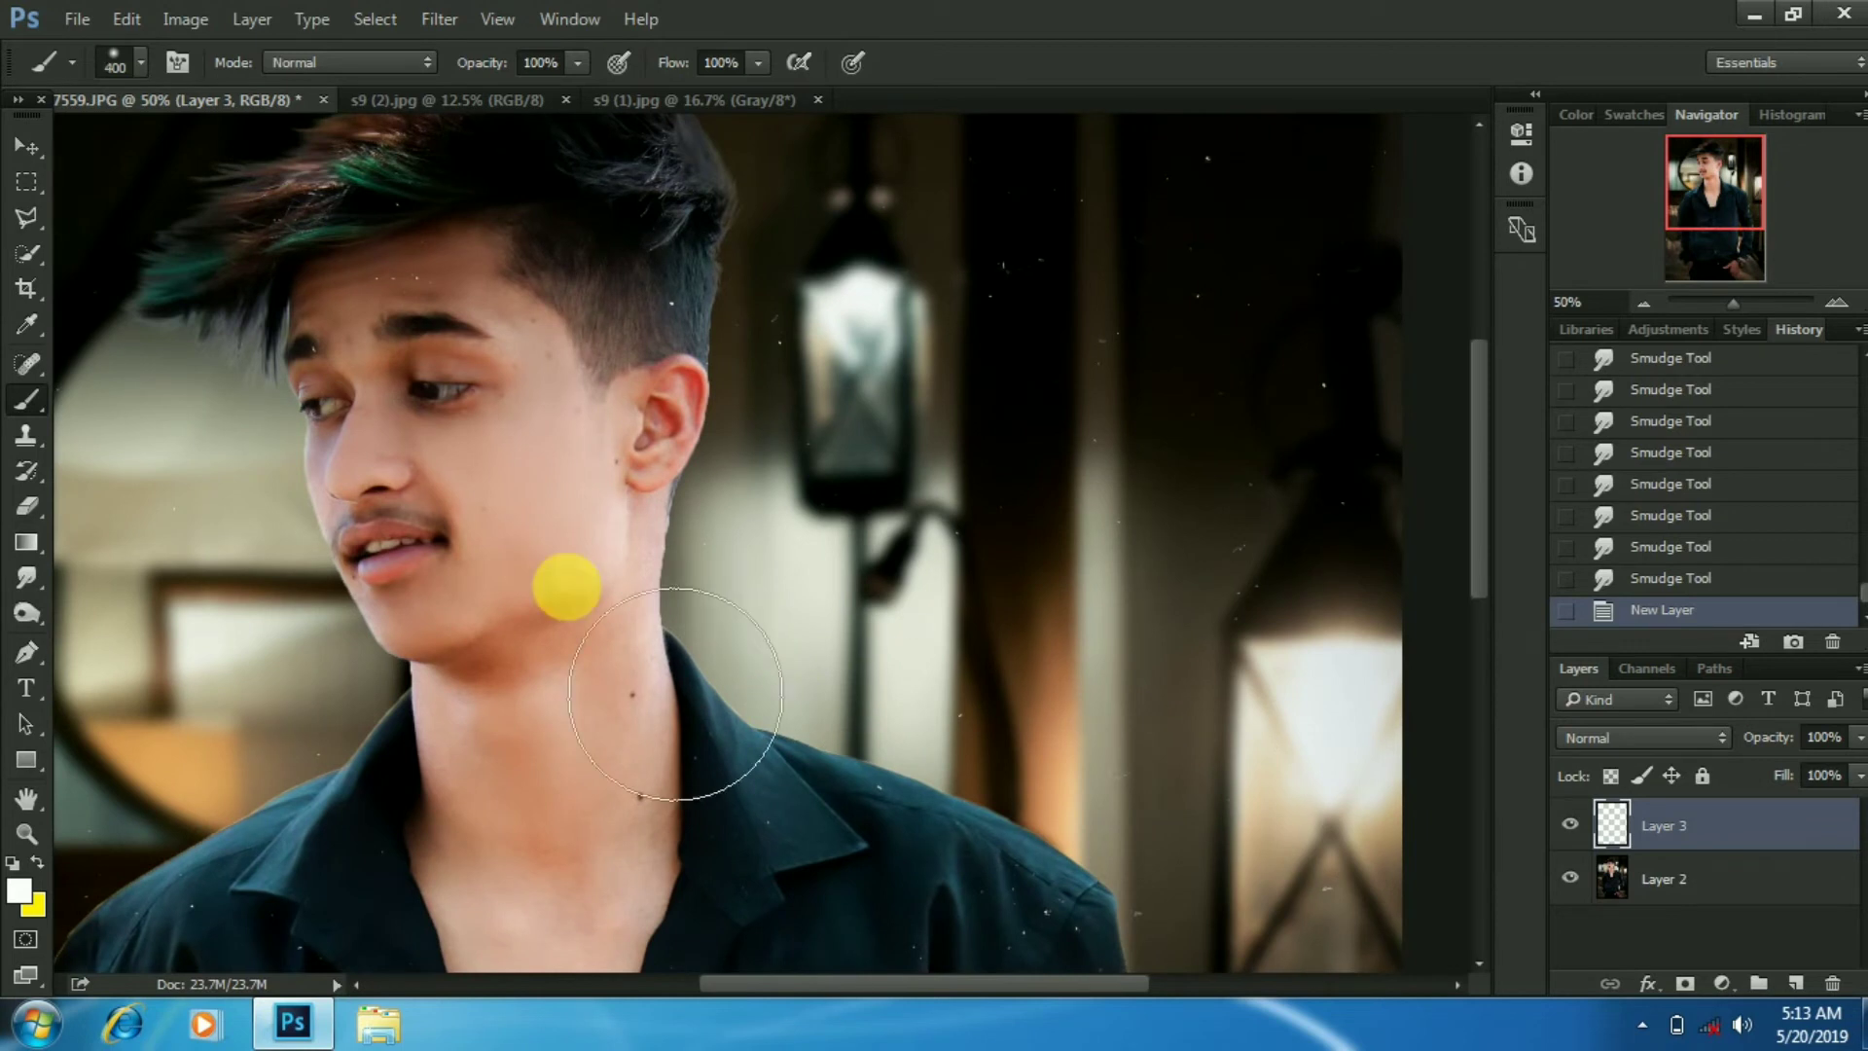
key(bracketleft)
key(bracketleft)
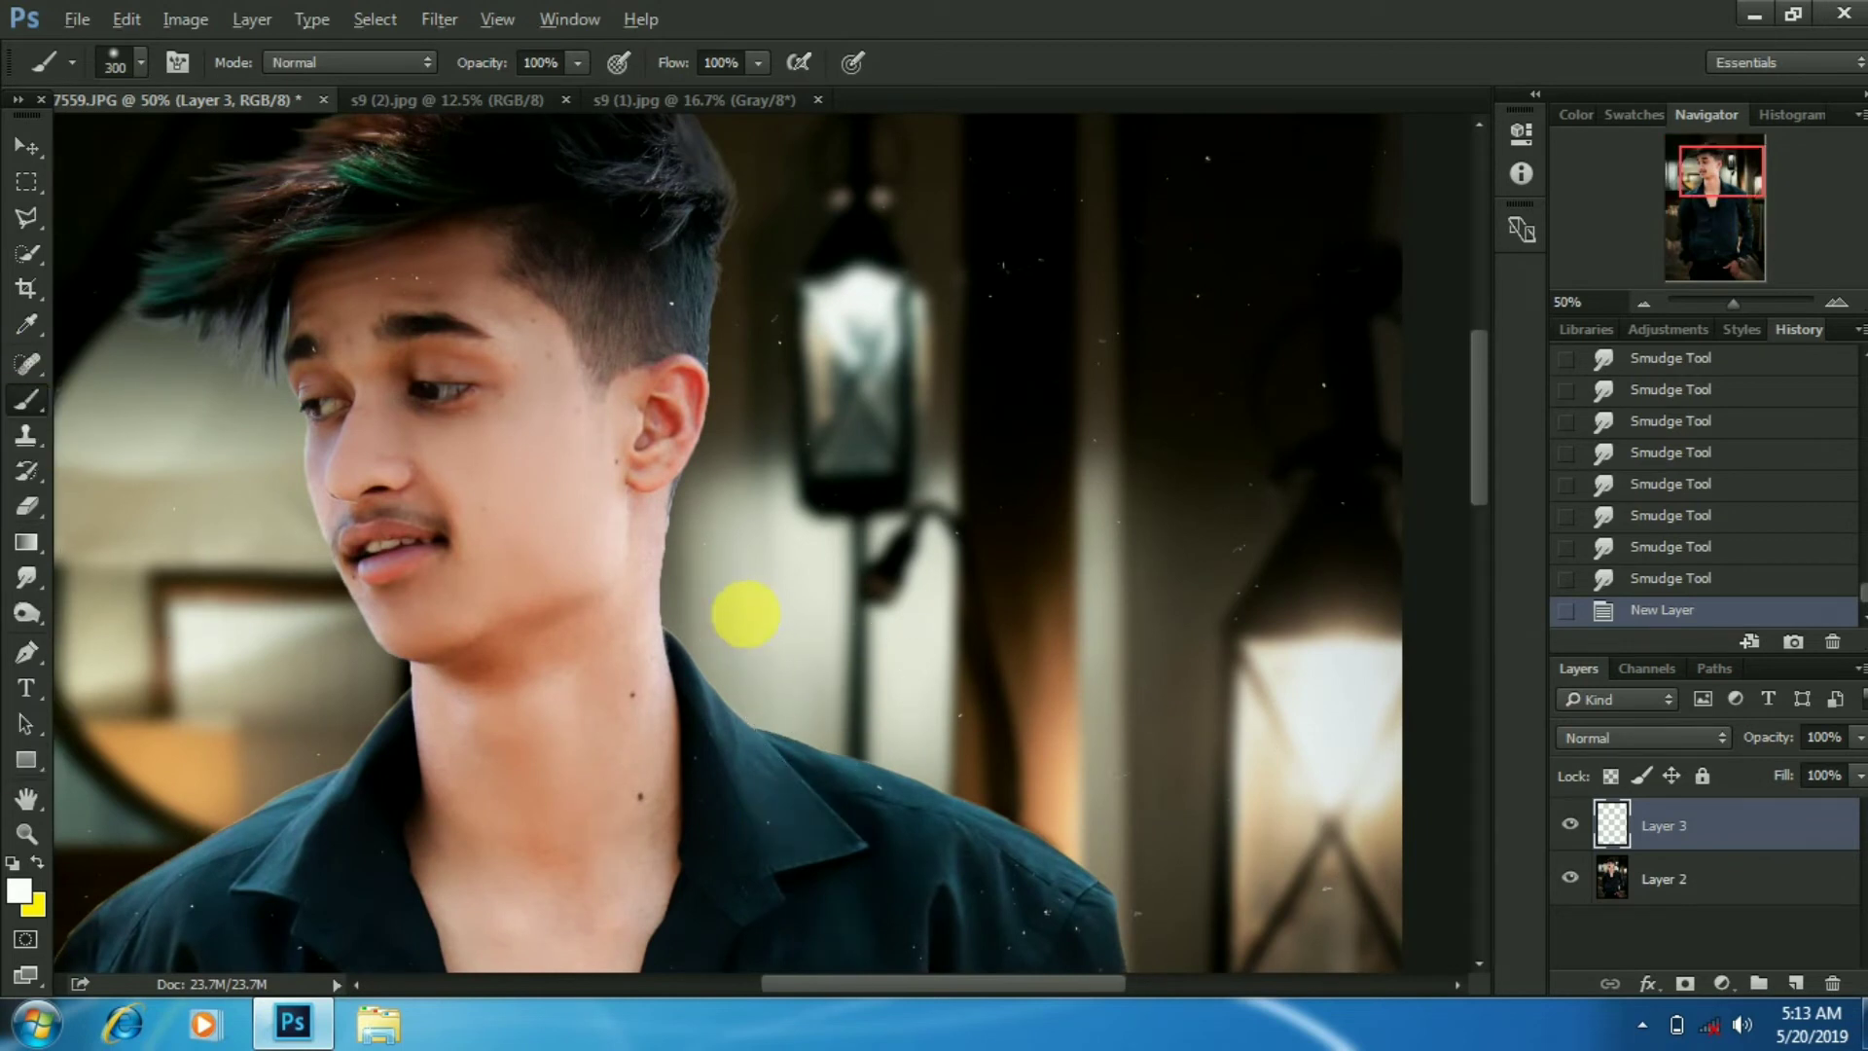
Paint white glow over the neck and both shoulders on Layer 3
drag(808, 675, 1090, 808)
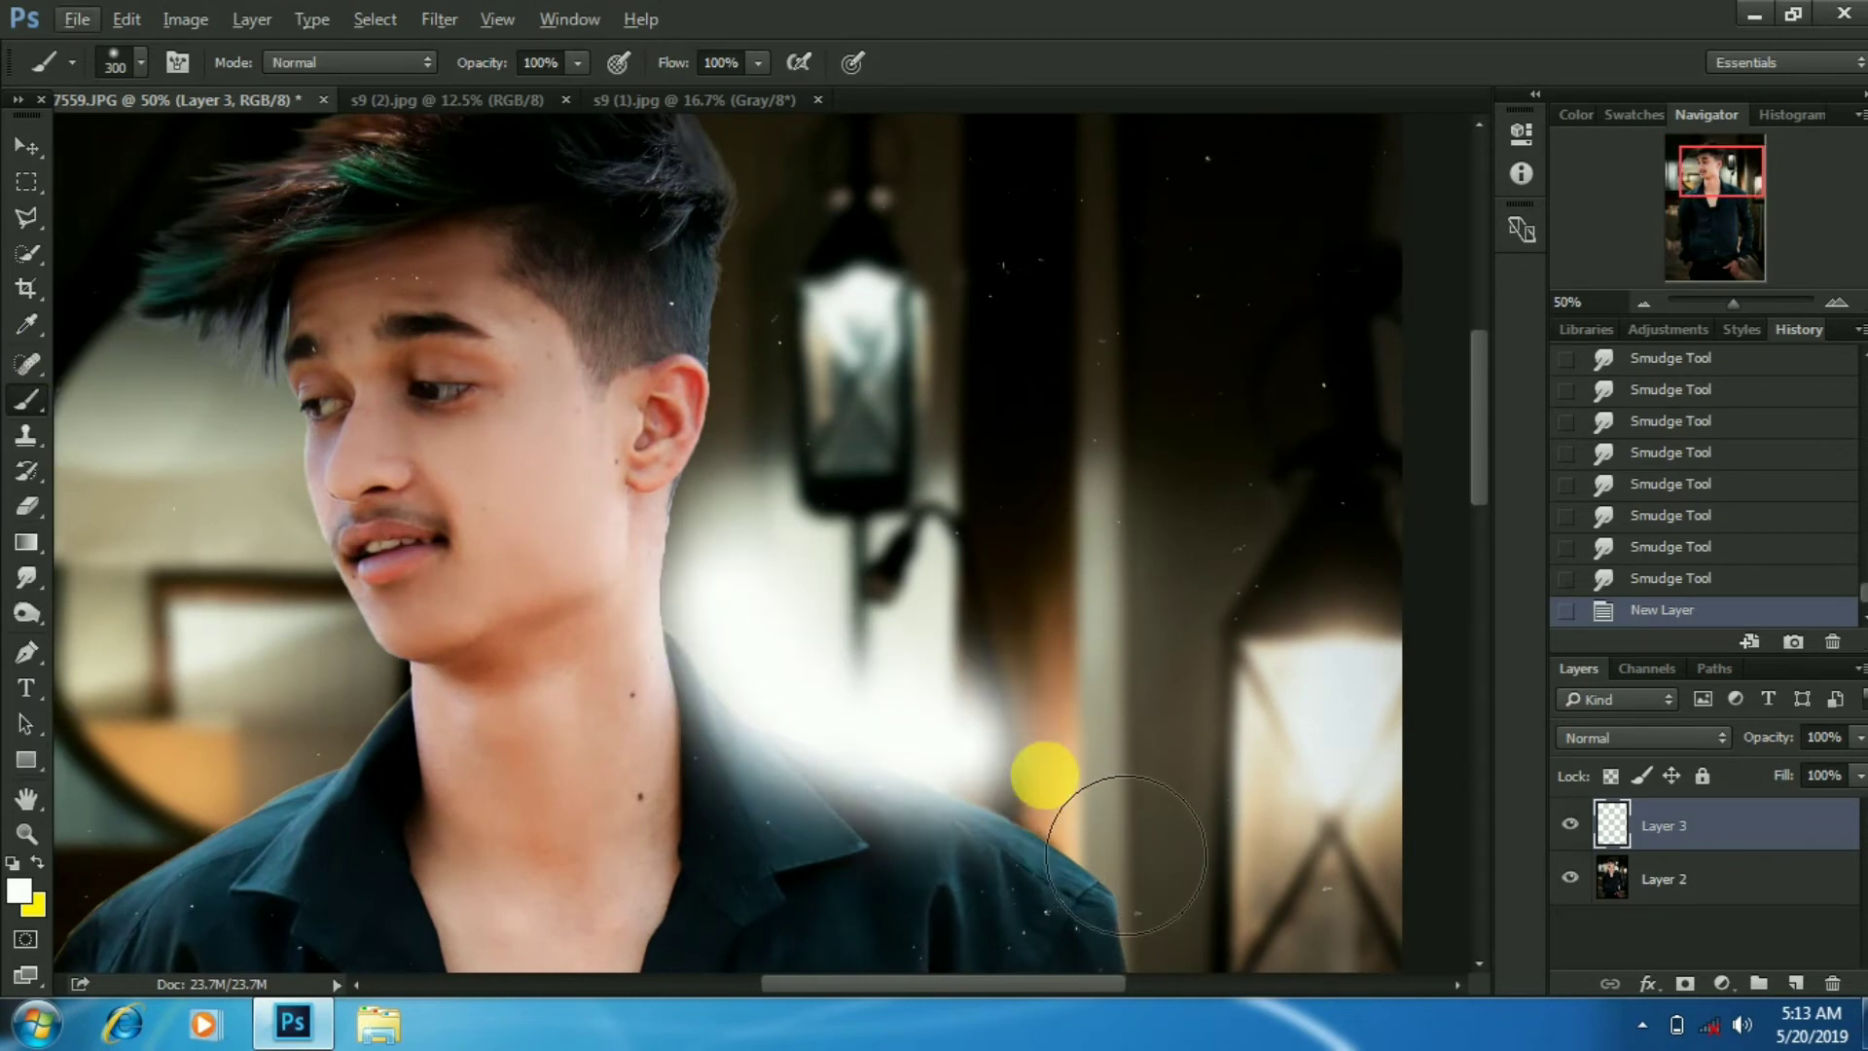
drag(653, 706, 1214, 571)
drag(855, 626, 825, 790)
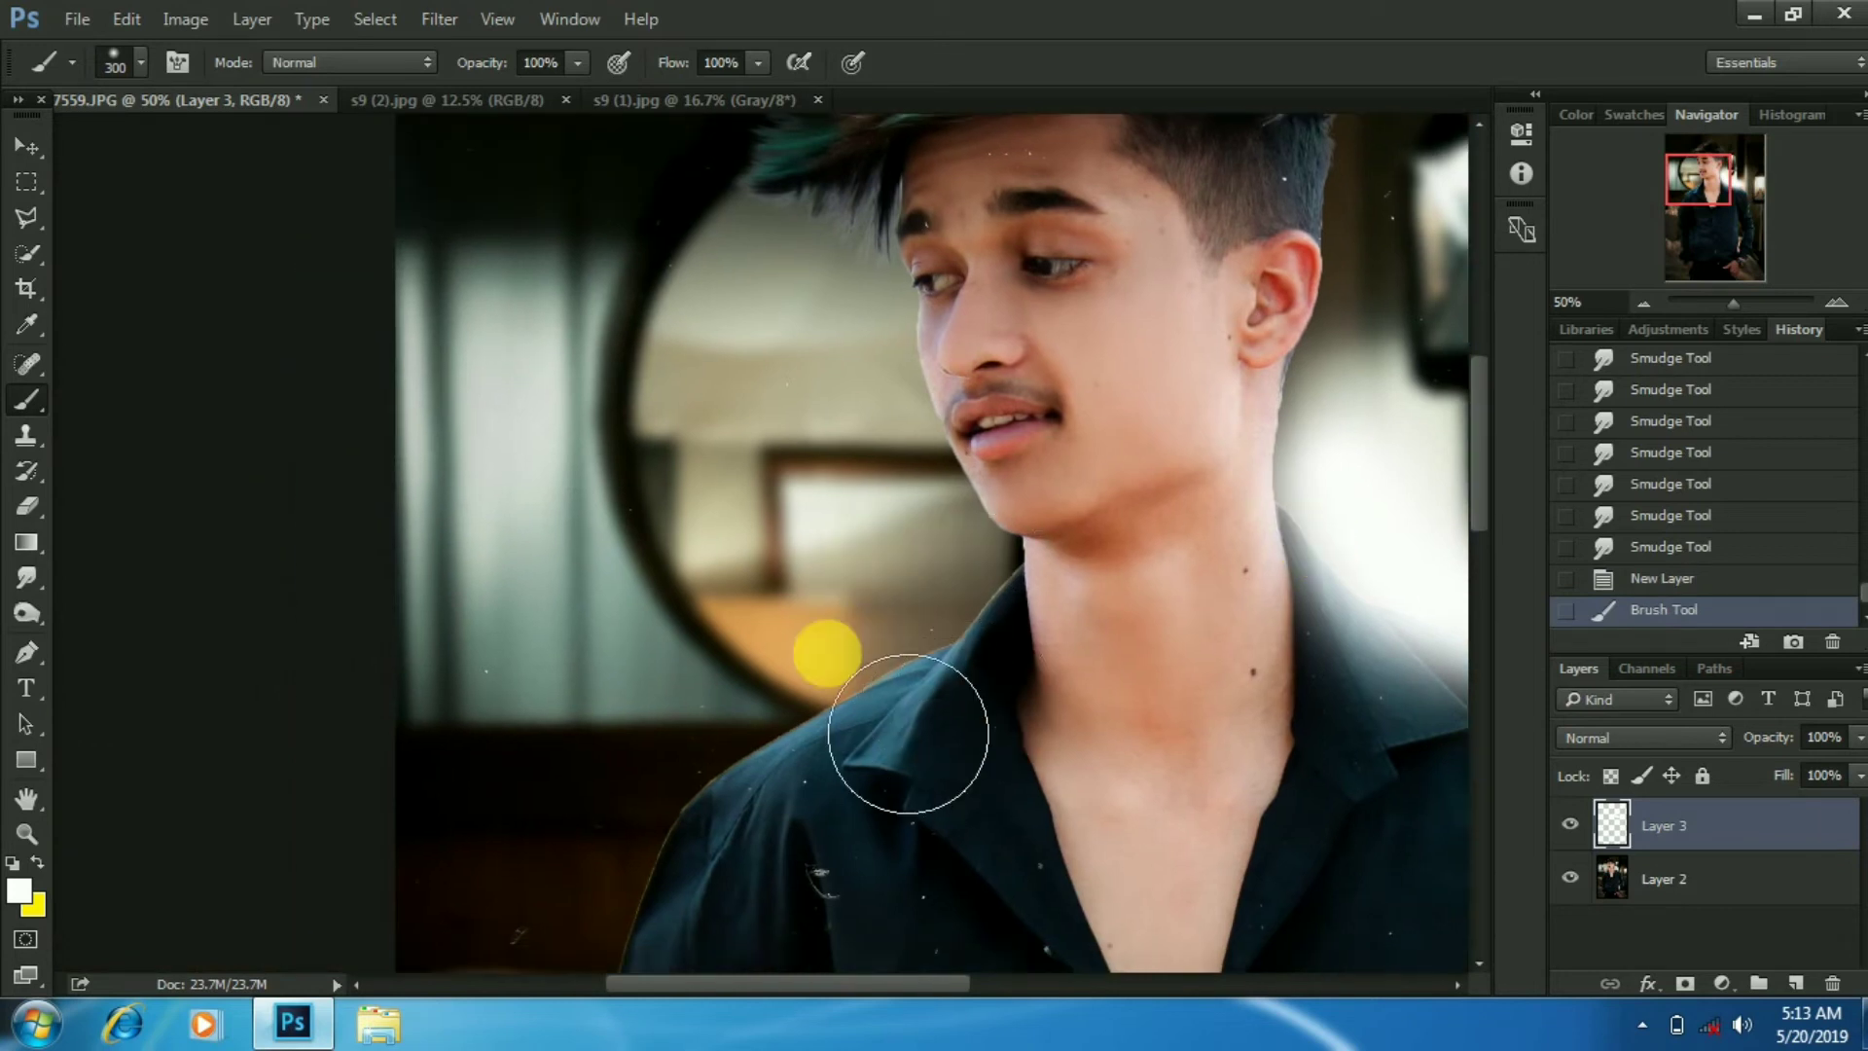
key(ctrl+minus)
key(ctrl+minus)
key(ctrl+minus)
Blend the glow layer in Soft Light and merge all visible layers
click(1643, 738)
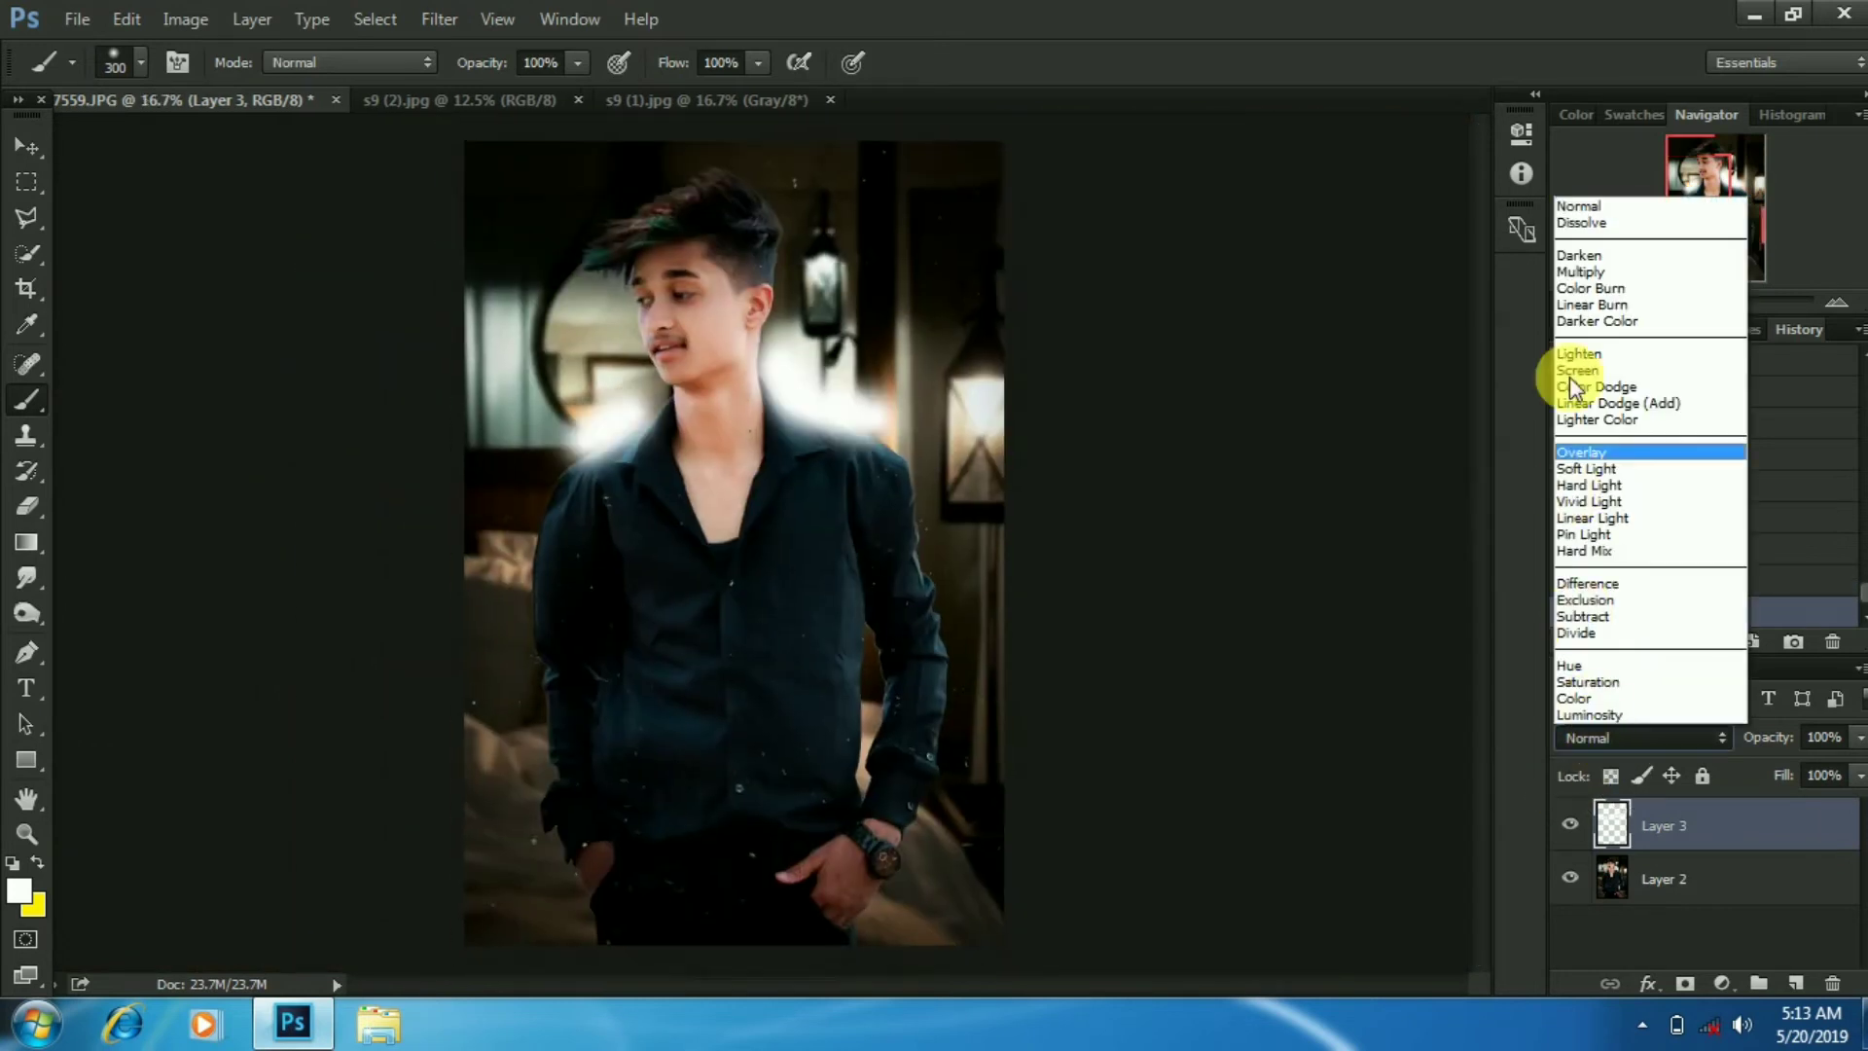
click(1623, 470)
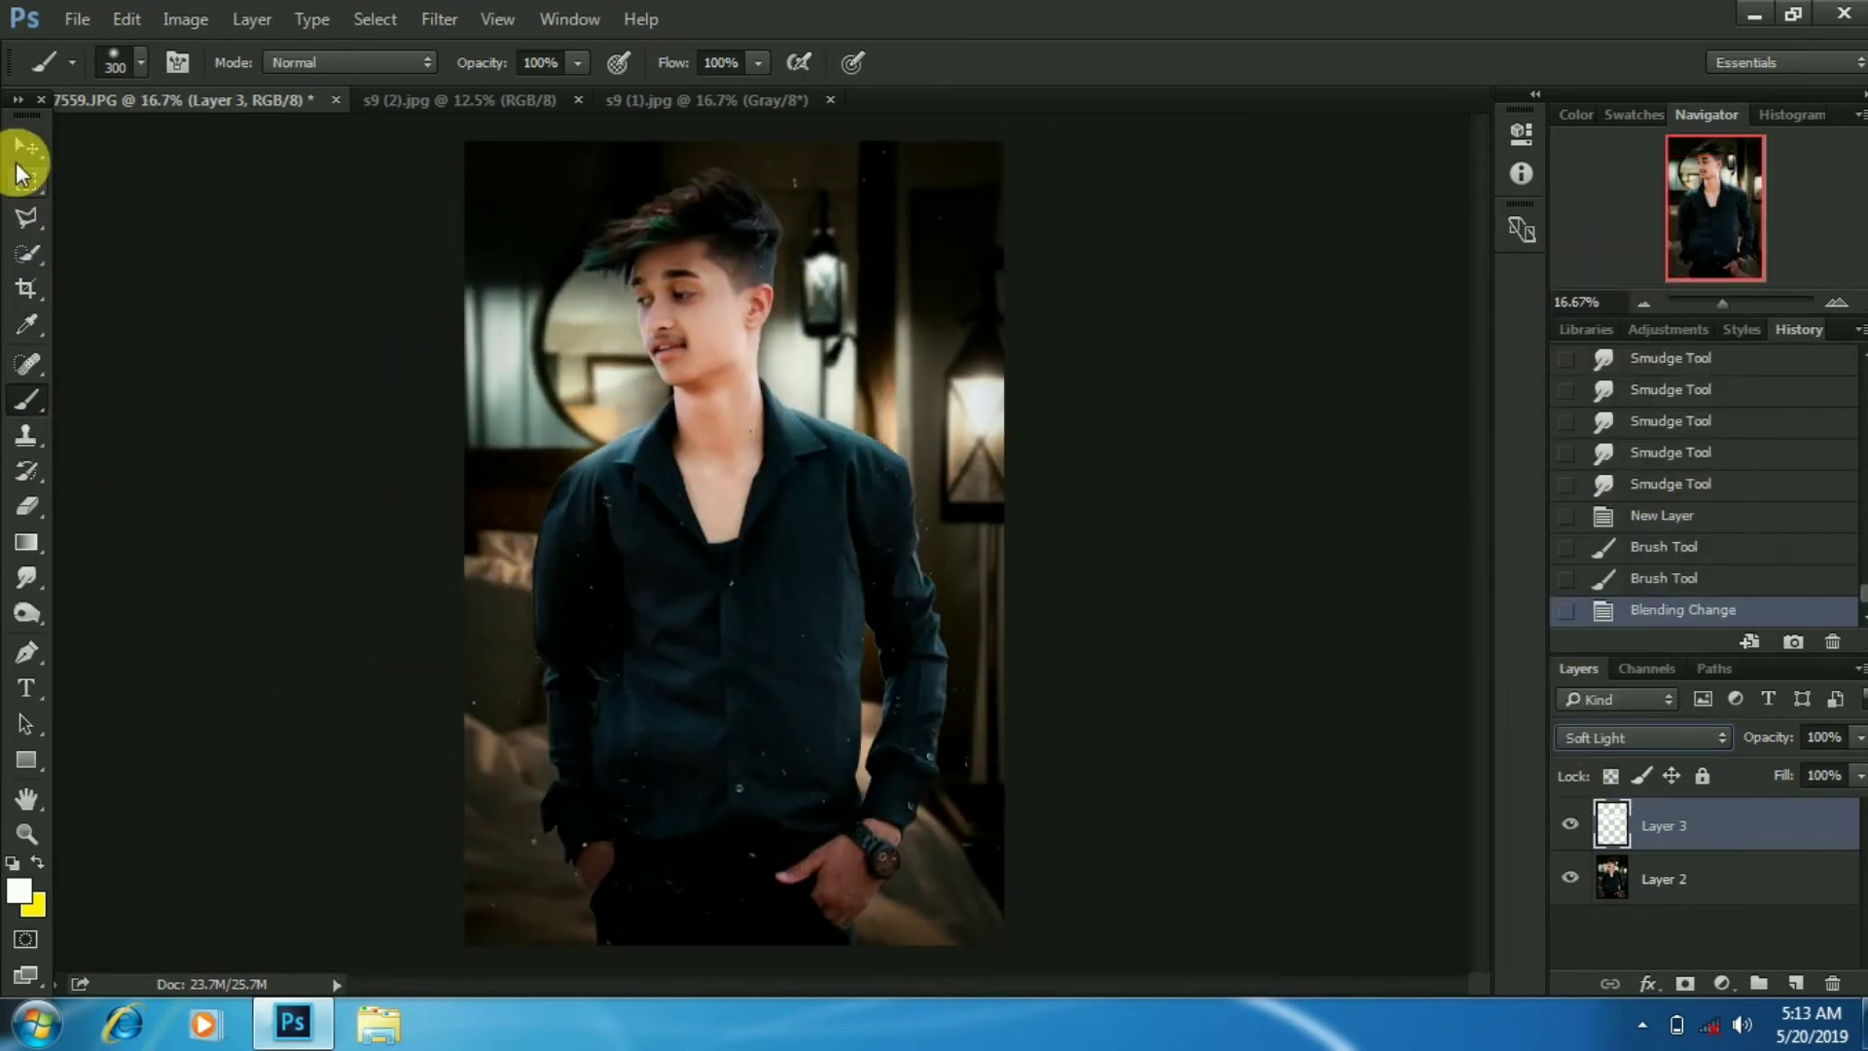
click(19, 171)
key(ctrl+minus)
right_click(1654, 825)
click(1596, 779)
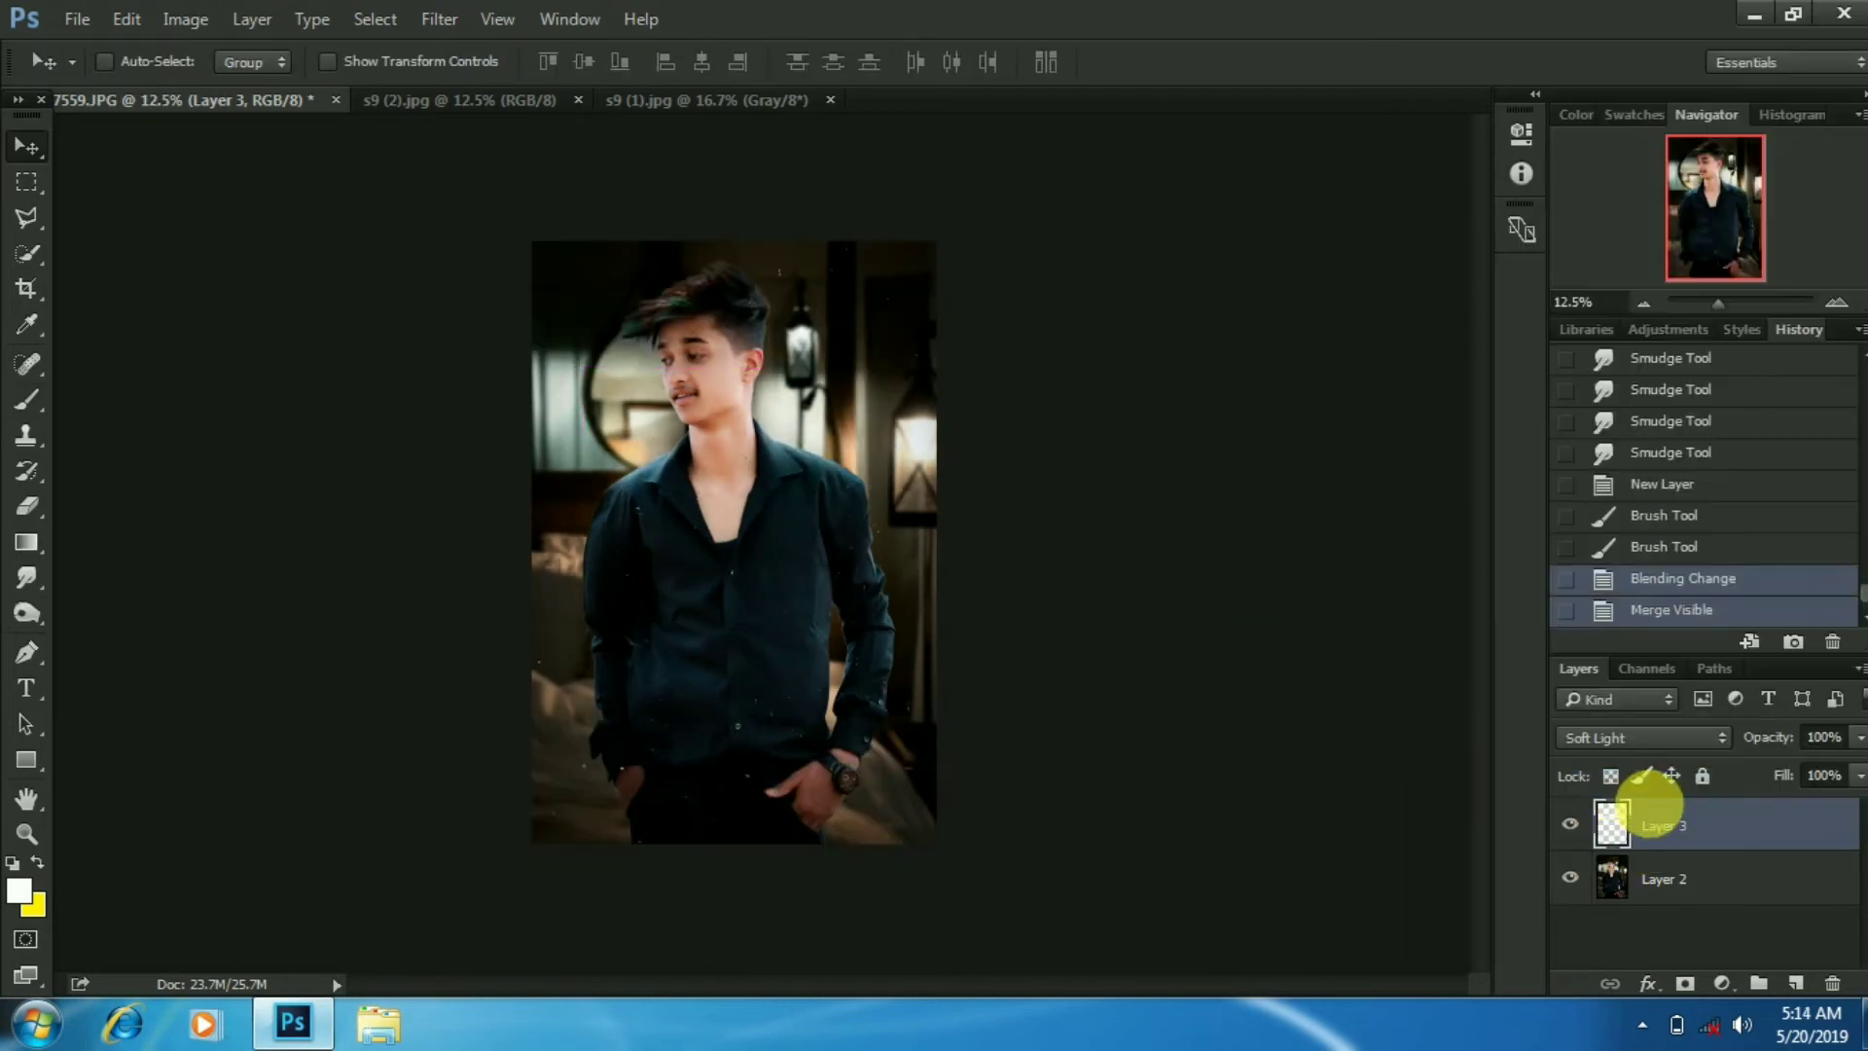
Close the s9 (2).jpg and s9 (1).jpg images and open the Camera Raw filter
click(580, 100)
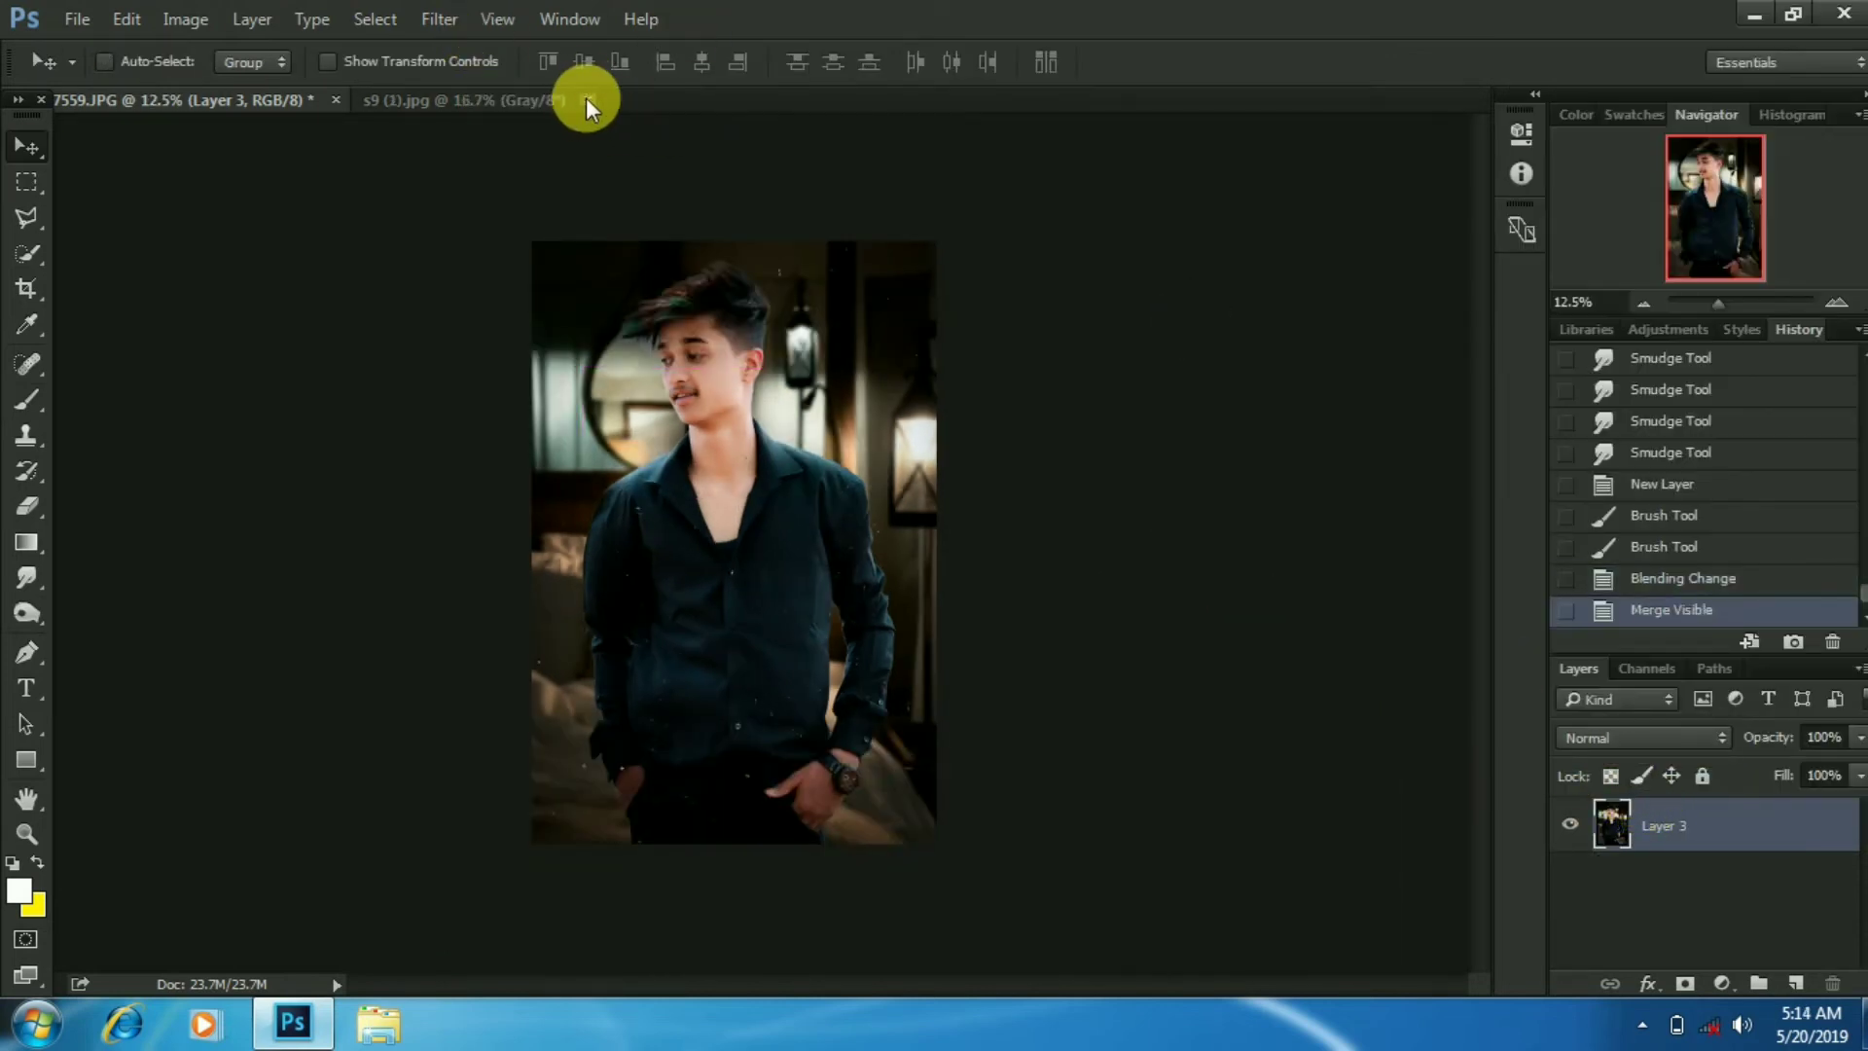
click(440, 19)
click(479, 183)
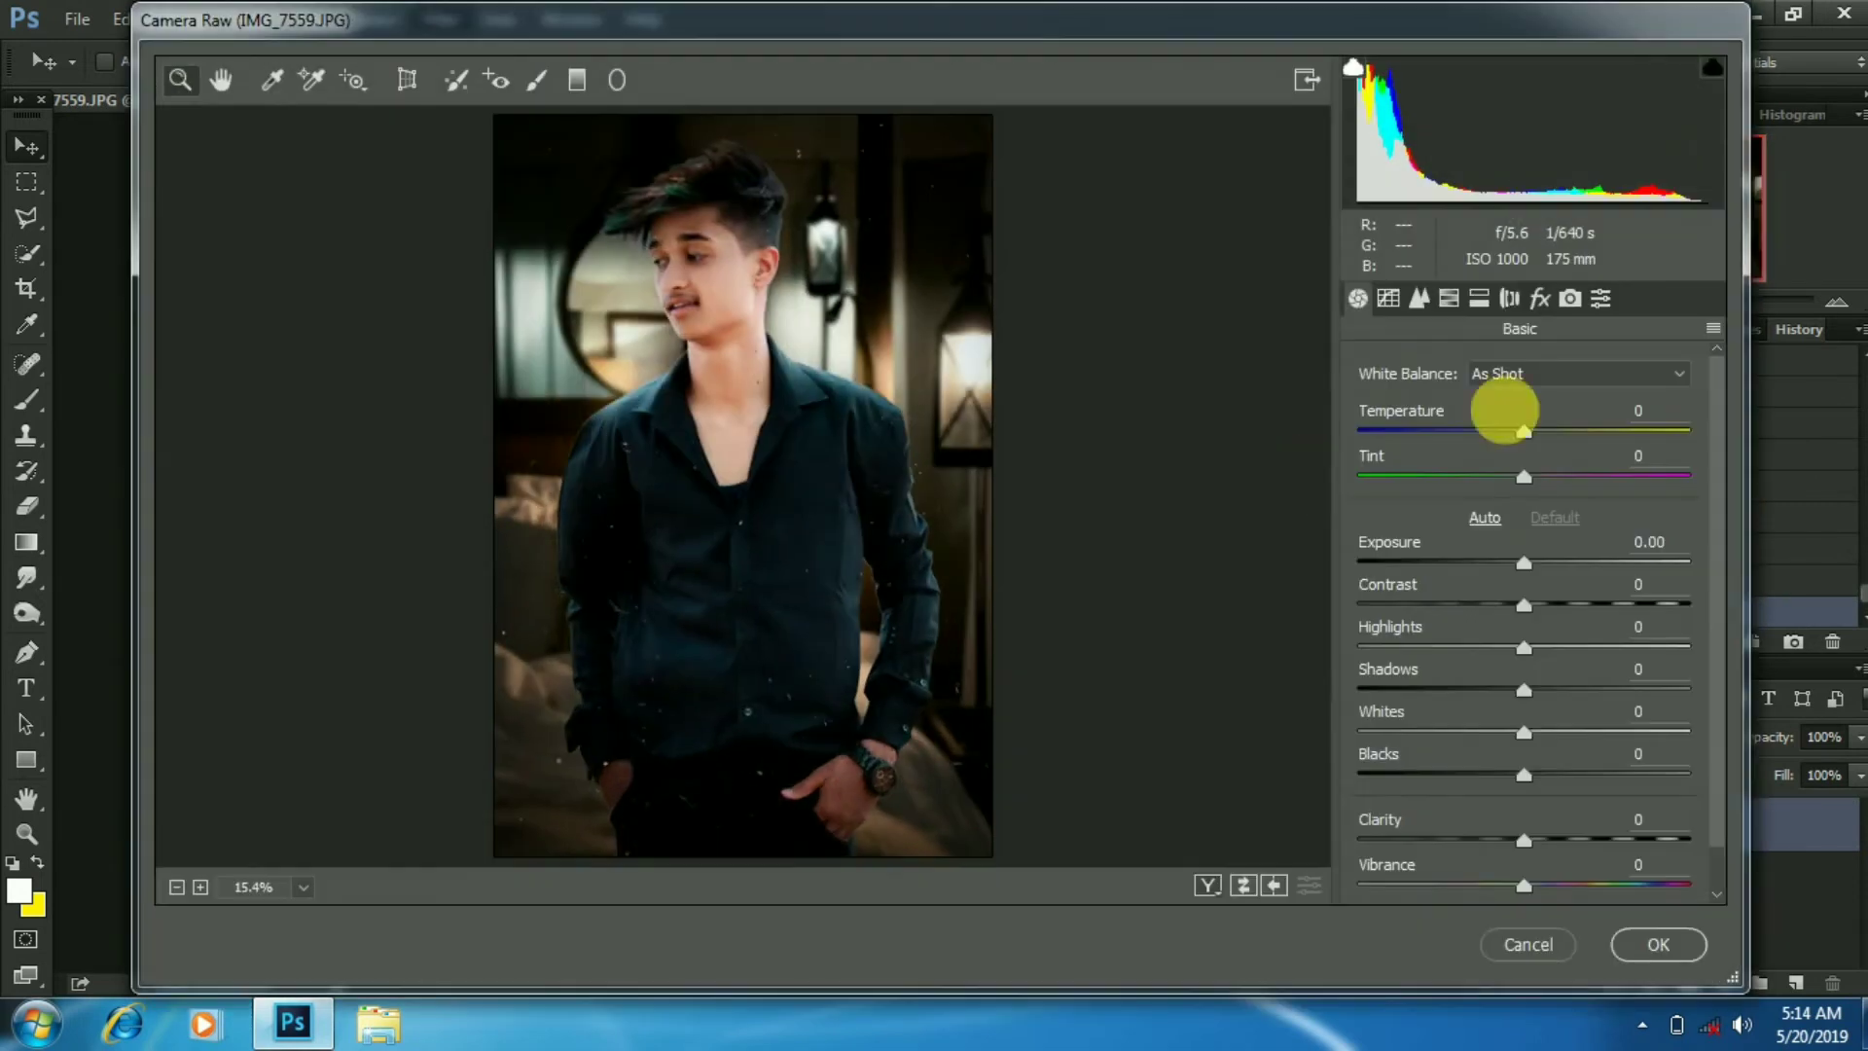
click(1449, 297)
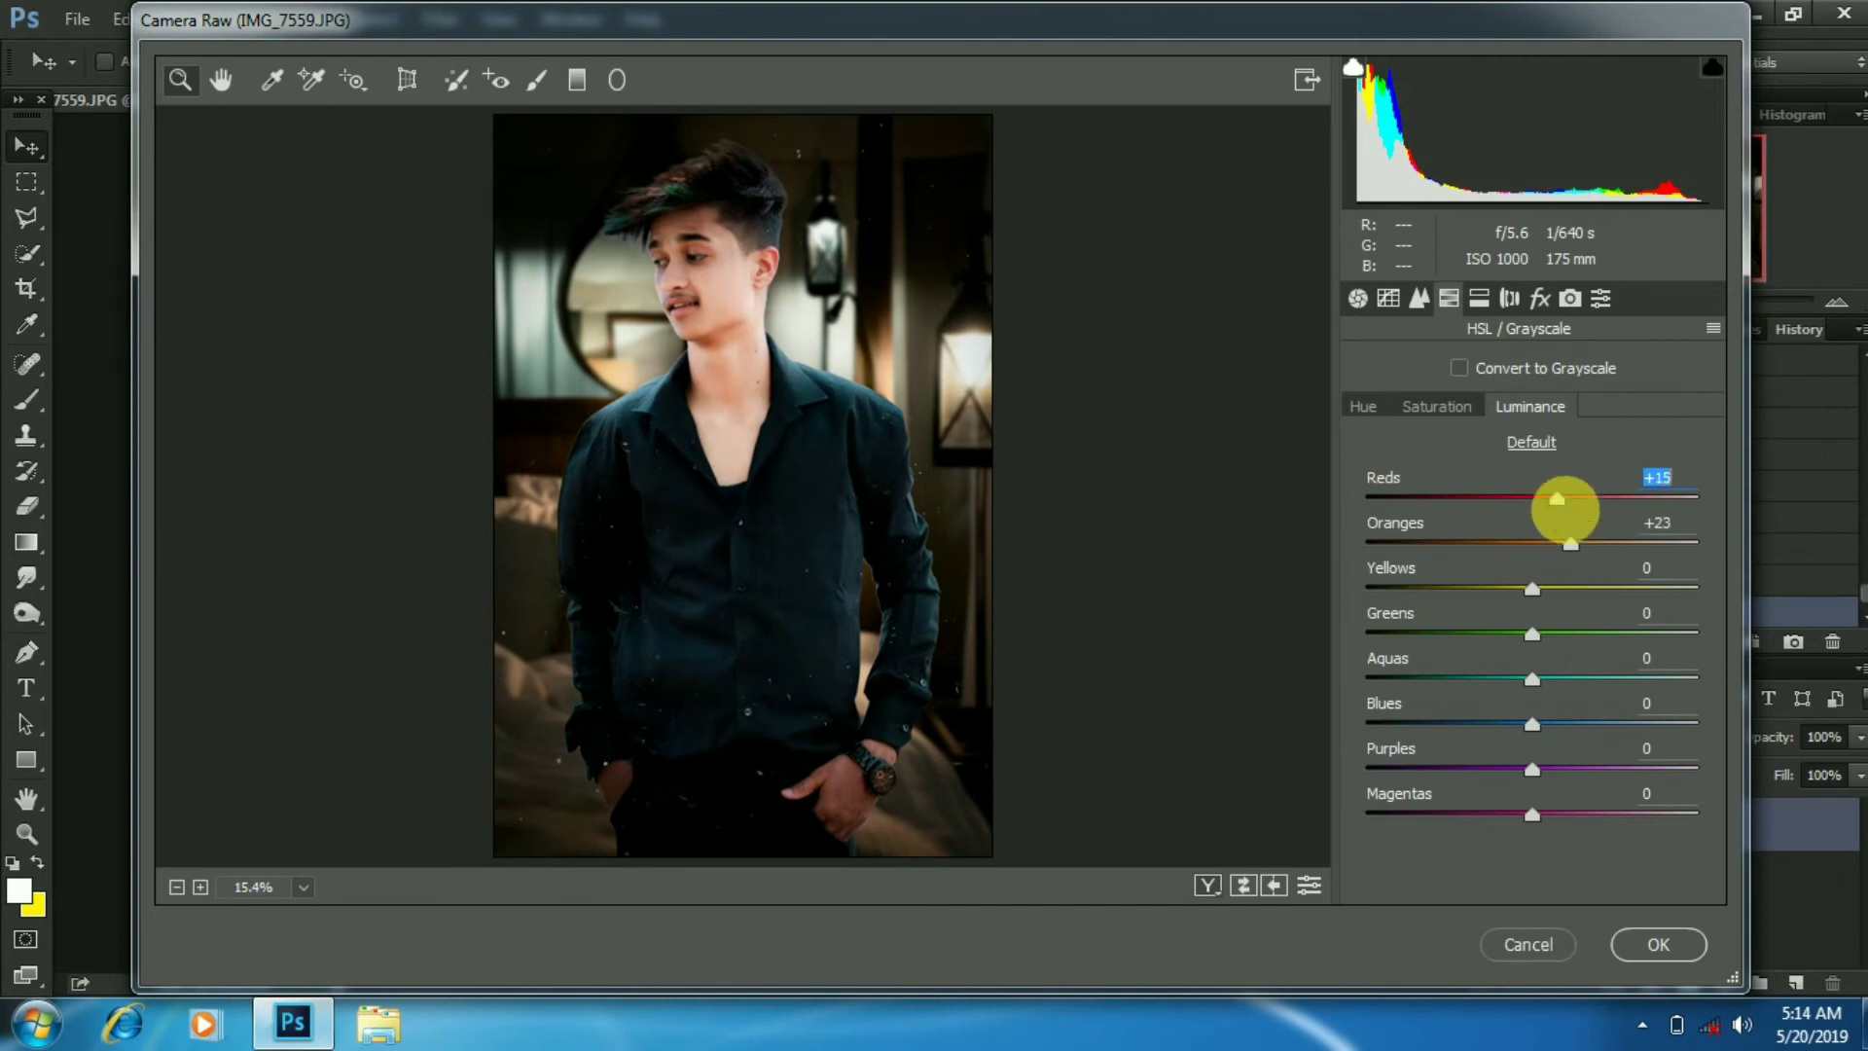
Draw graduated filters darkening the right (-2.20 exposure) and left (-1.50) sides, then apply
click(579, 85)
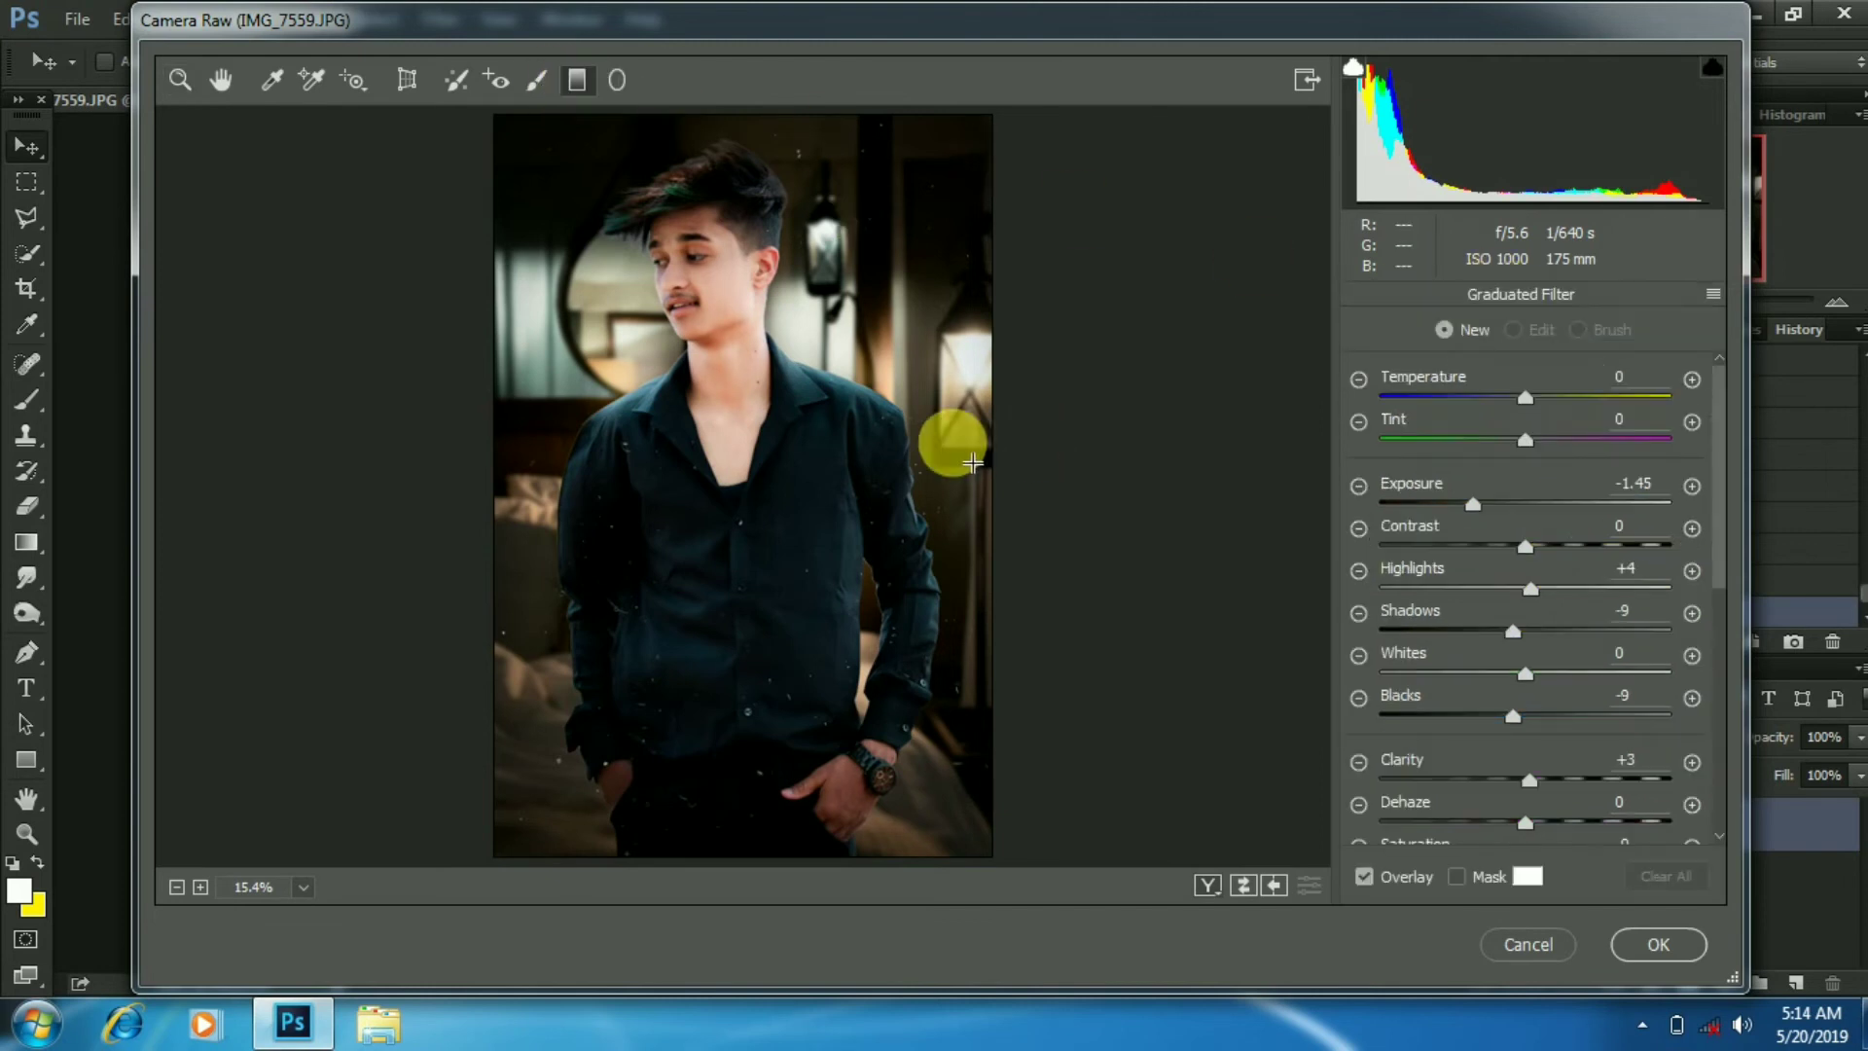
drag(1026, 443, 765, 445)
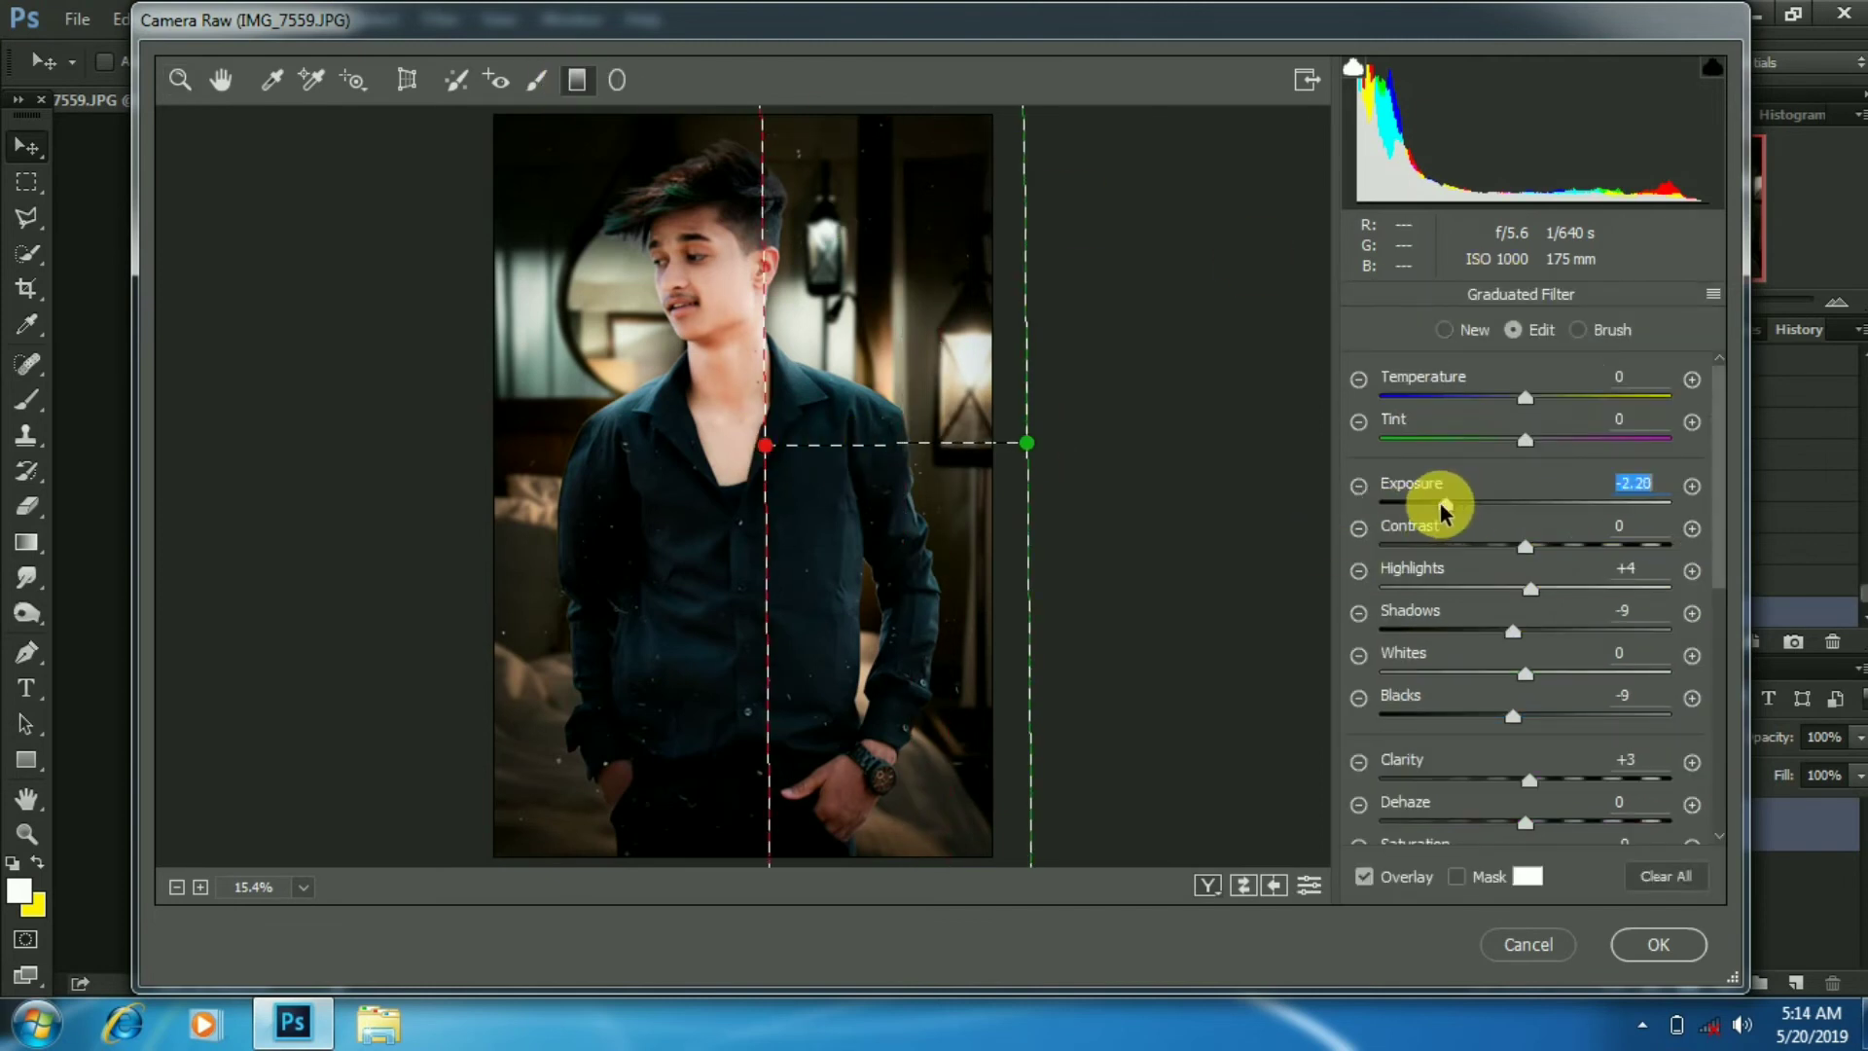
drag(956, 440, 984, 443)
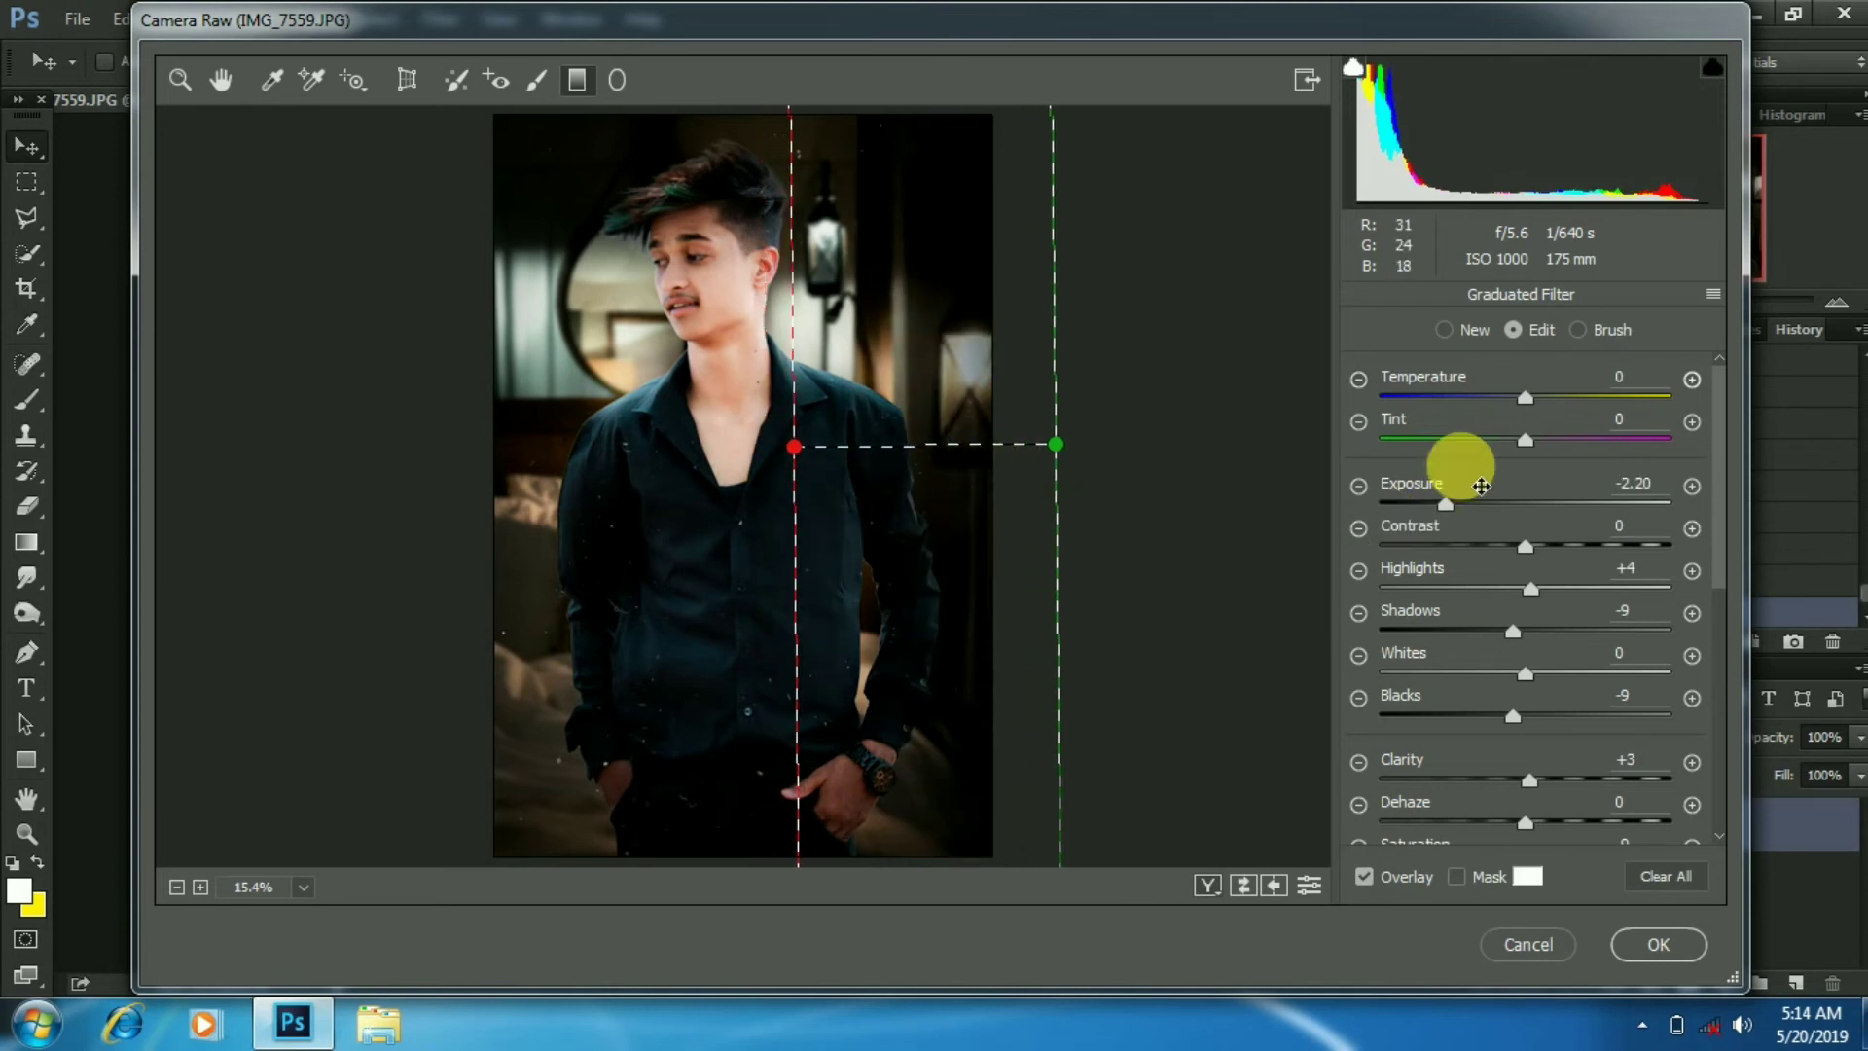
drag(477, 473, 658, 473)
click(1459, 502)
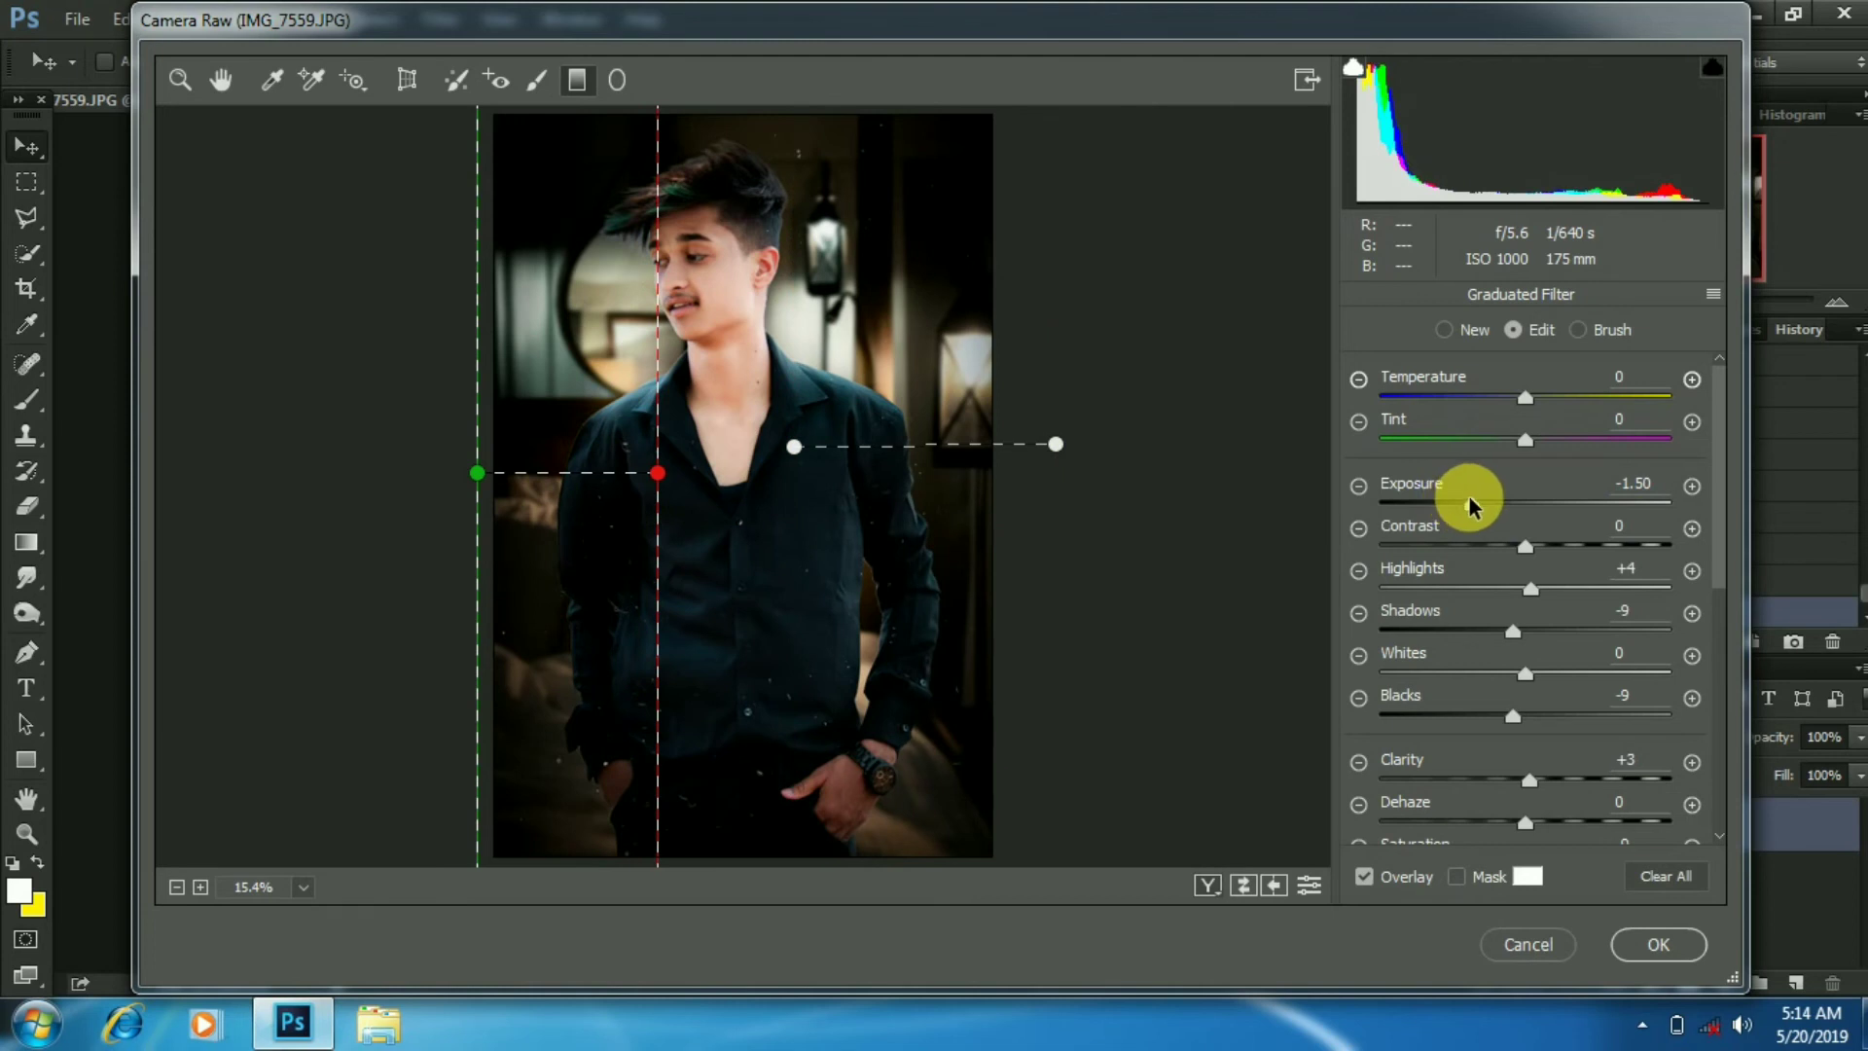
click(1658, 944)
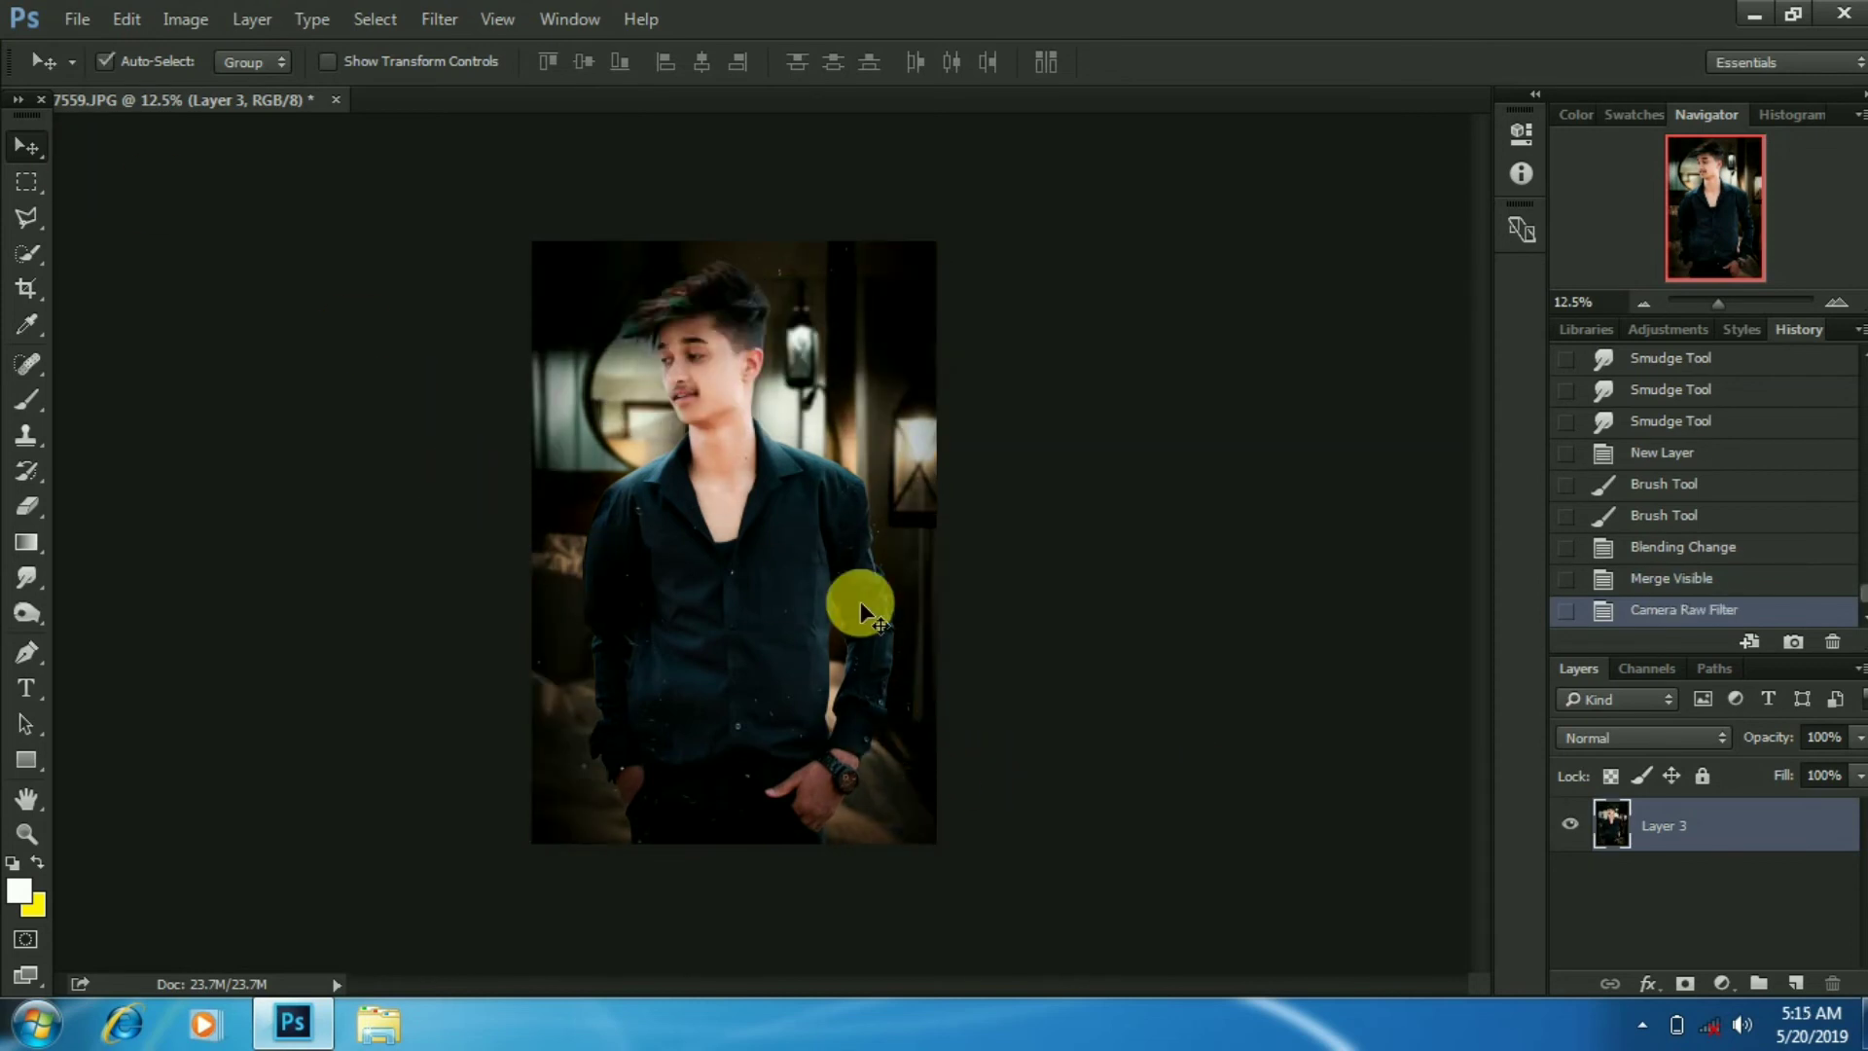
Add a new empty layer and set the foreground colour to black
key(ctrl+plus)
key(ctrl+minus)
click(1796, 983)
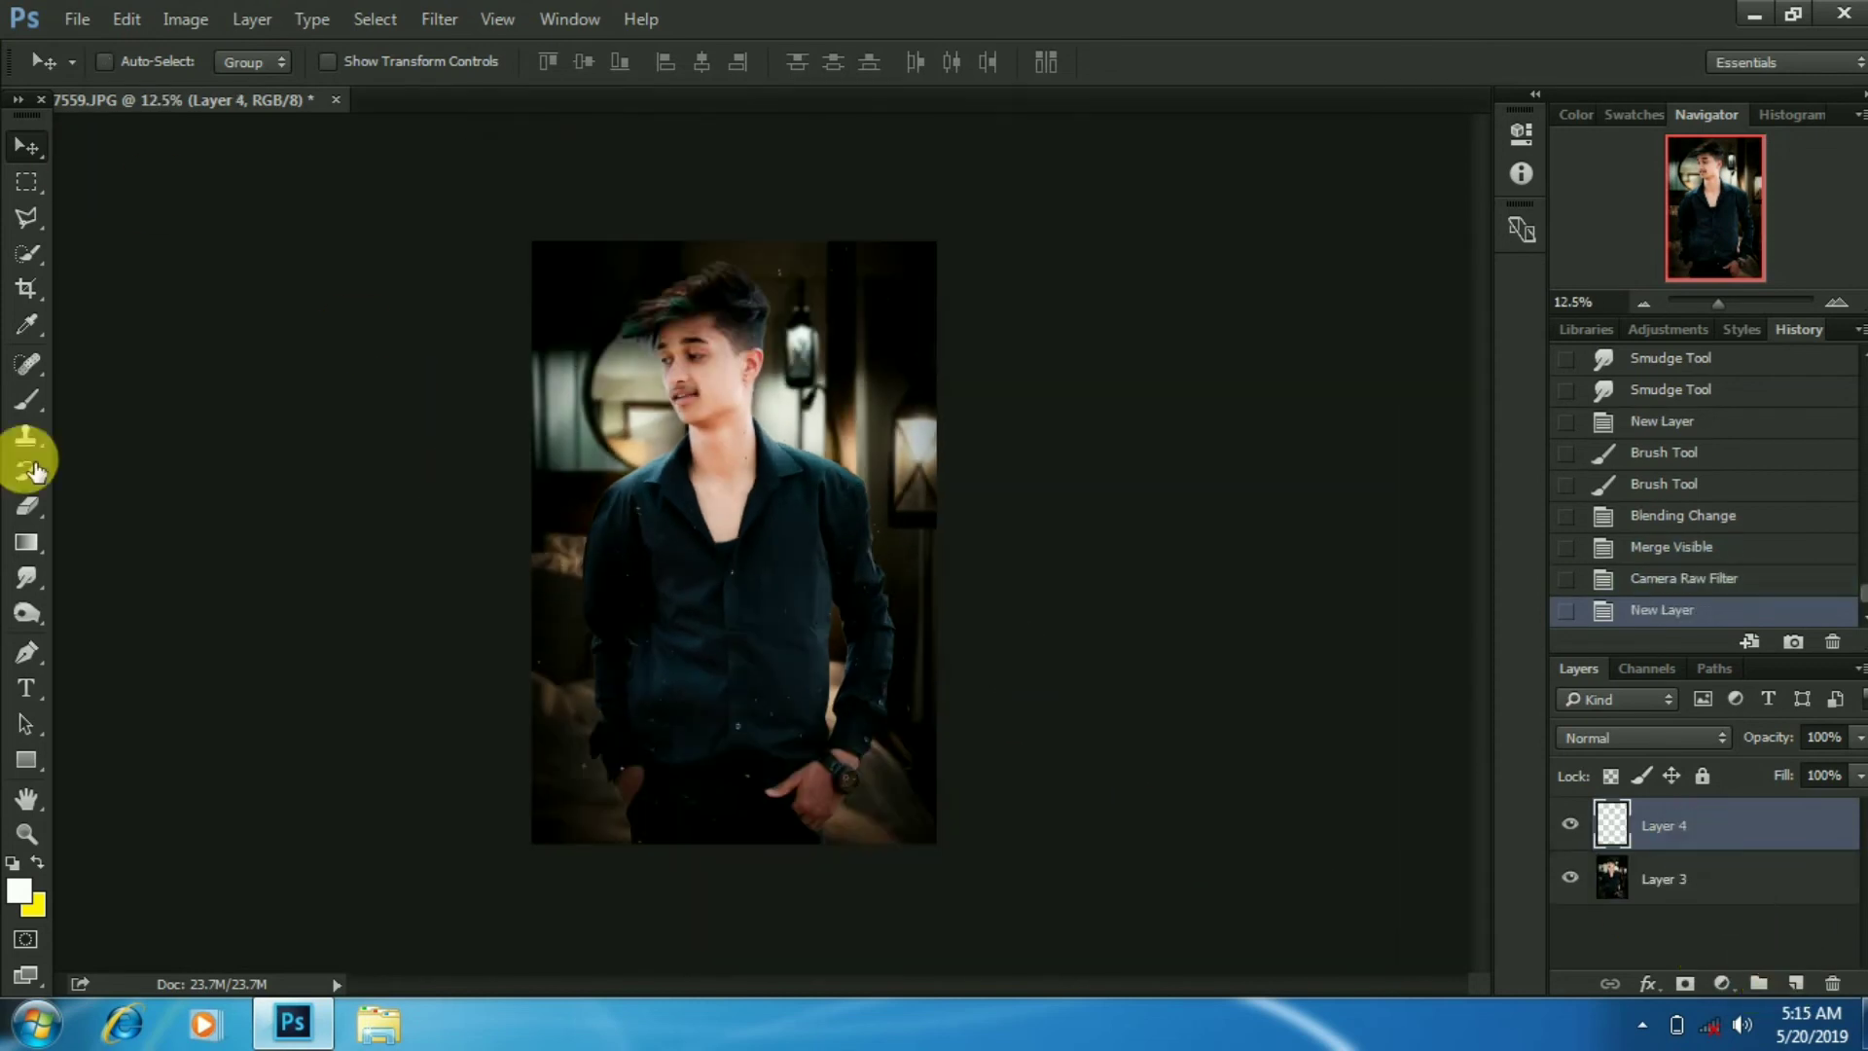
key(x)
click(19, 890)
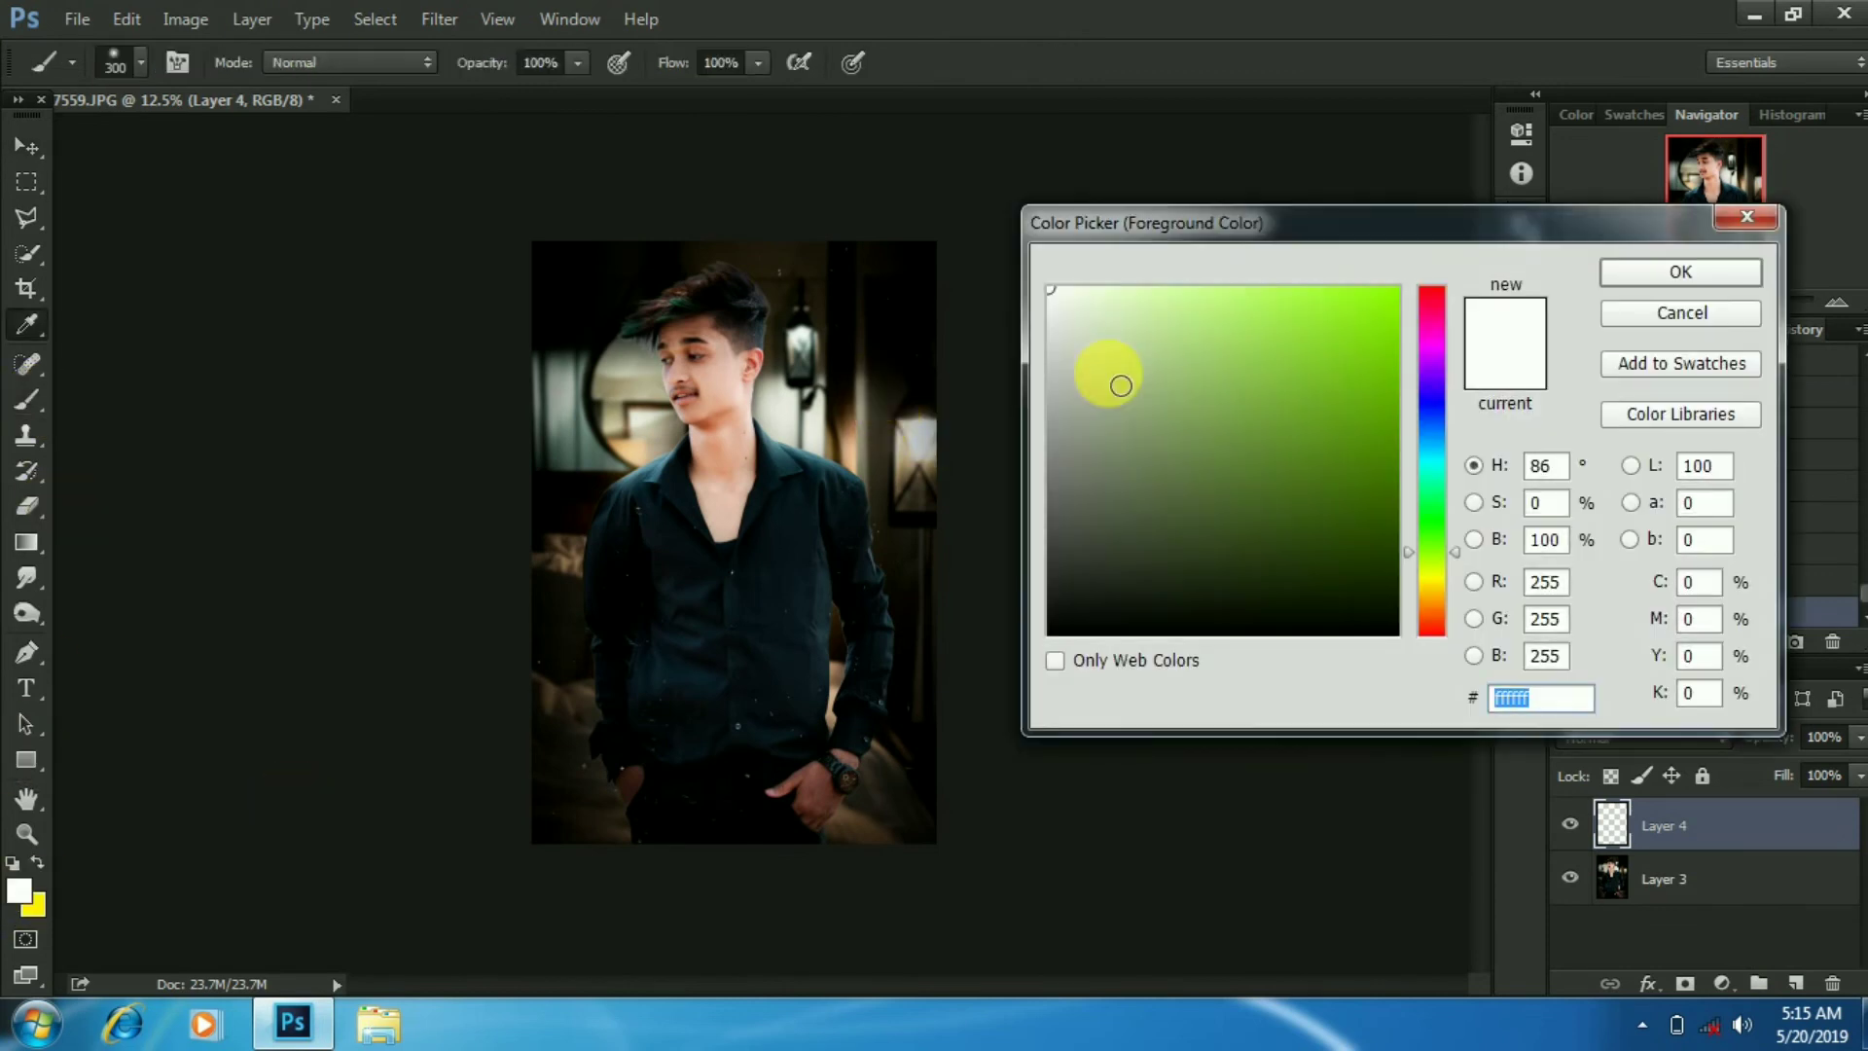
click(1117, 628)
click(1680, 274)
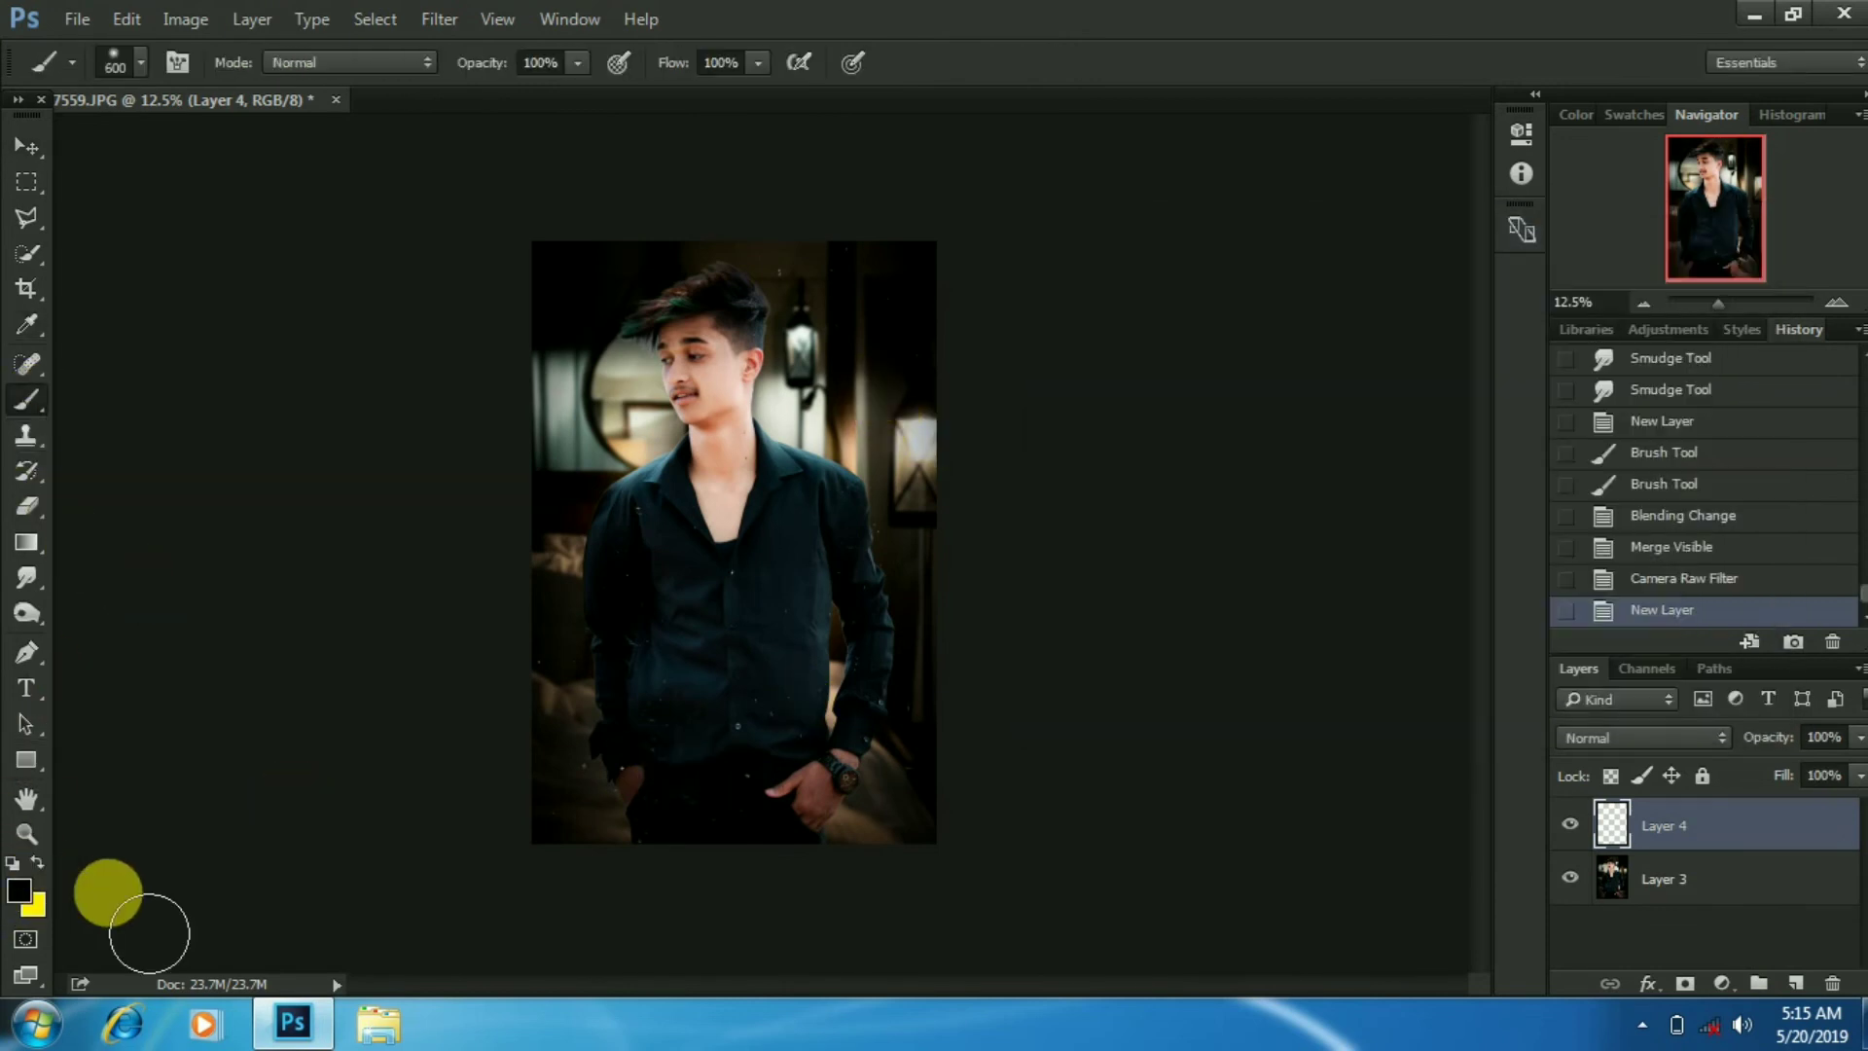
Paint black along the bottom with a 900 px brush, in Soft Light at 72% opacity and 62% fill
key(bracketright)
key(bracketright)
key(bracketright)
drag(1016, 883, 1022, 834)
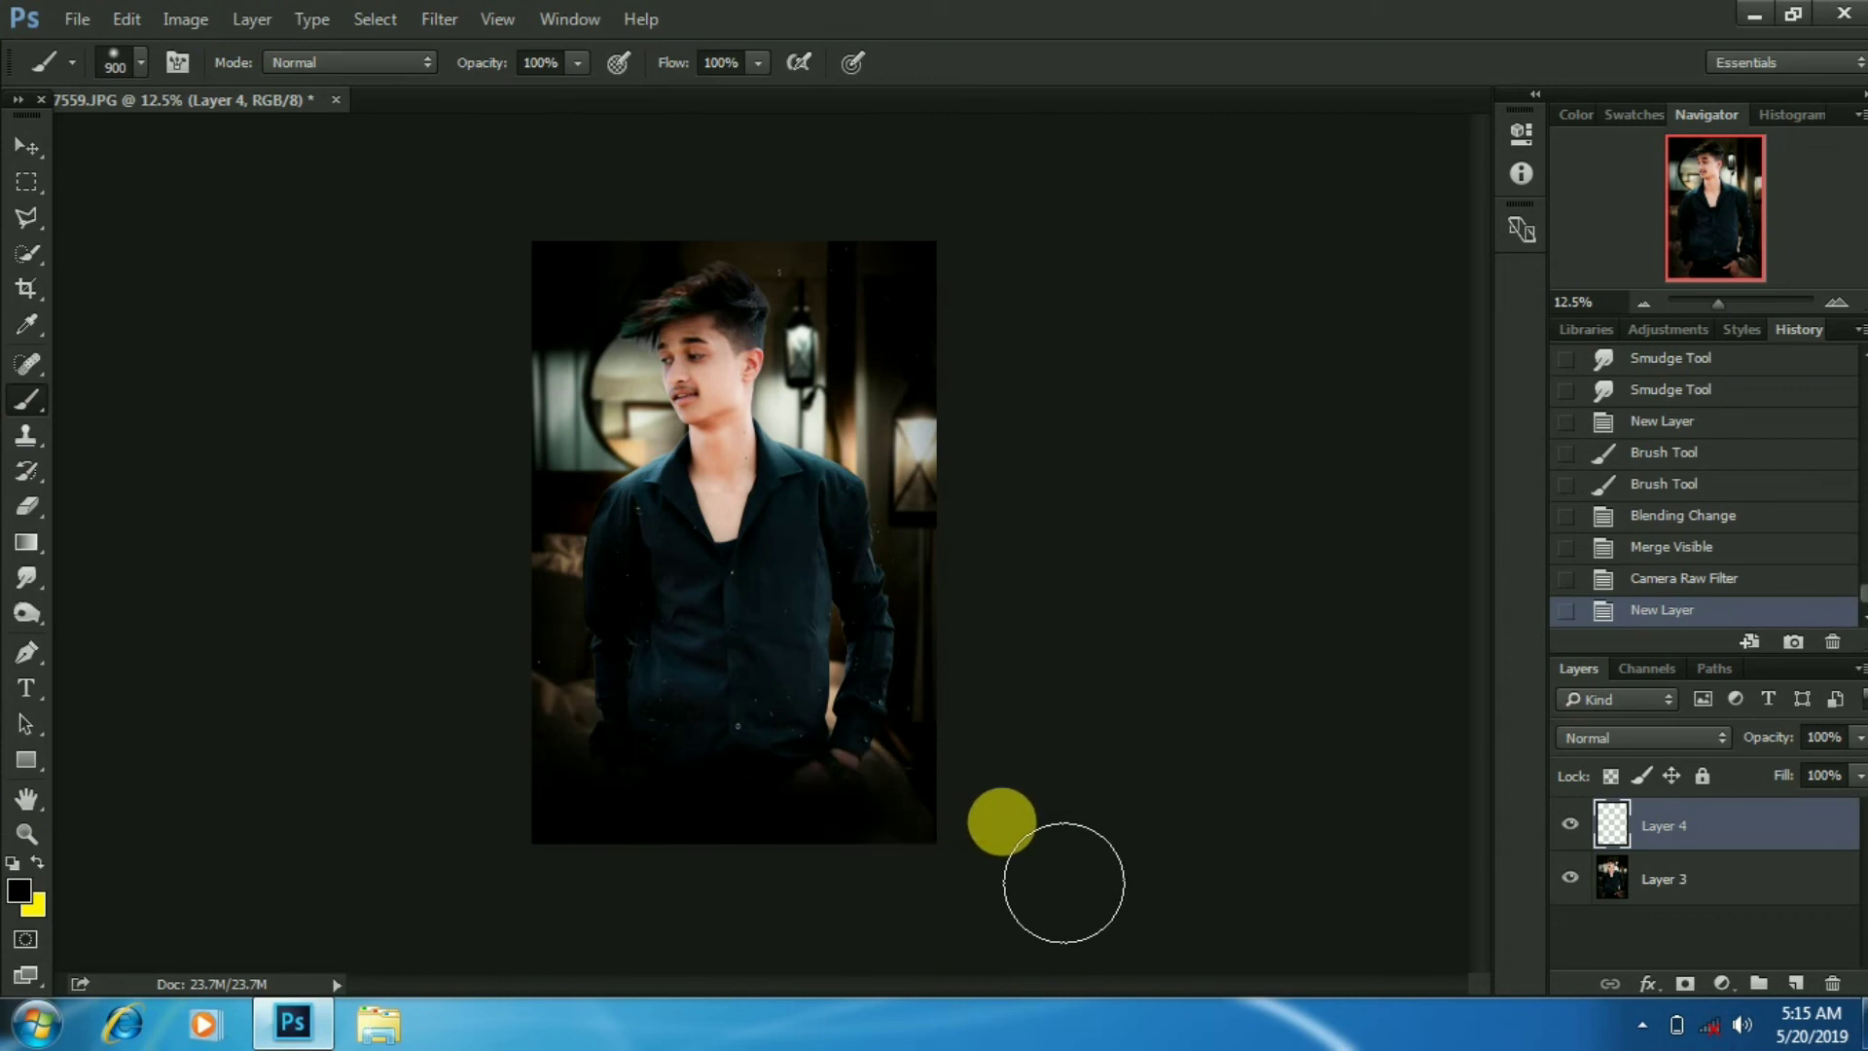
click(529, 763)
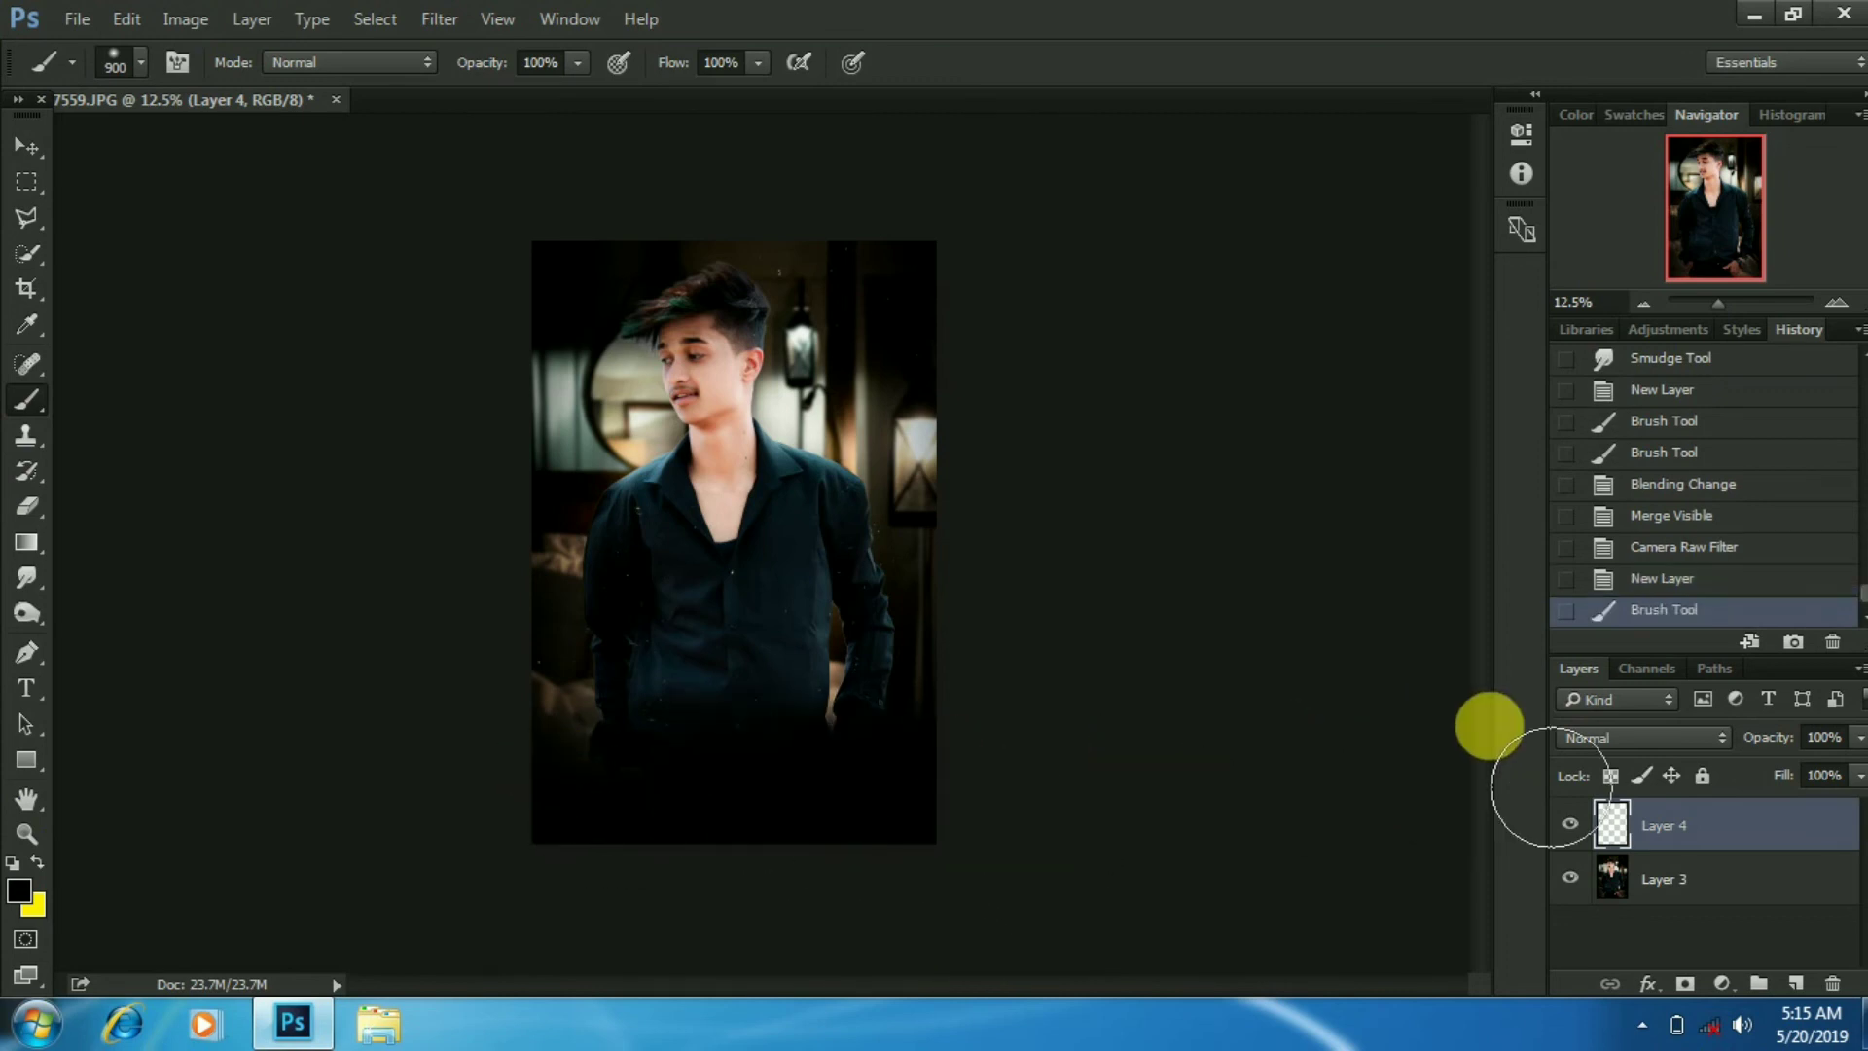
click(1642, 737)
click(1615, 469)
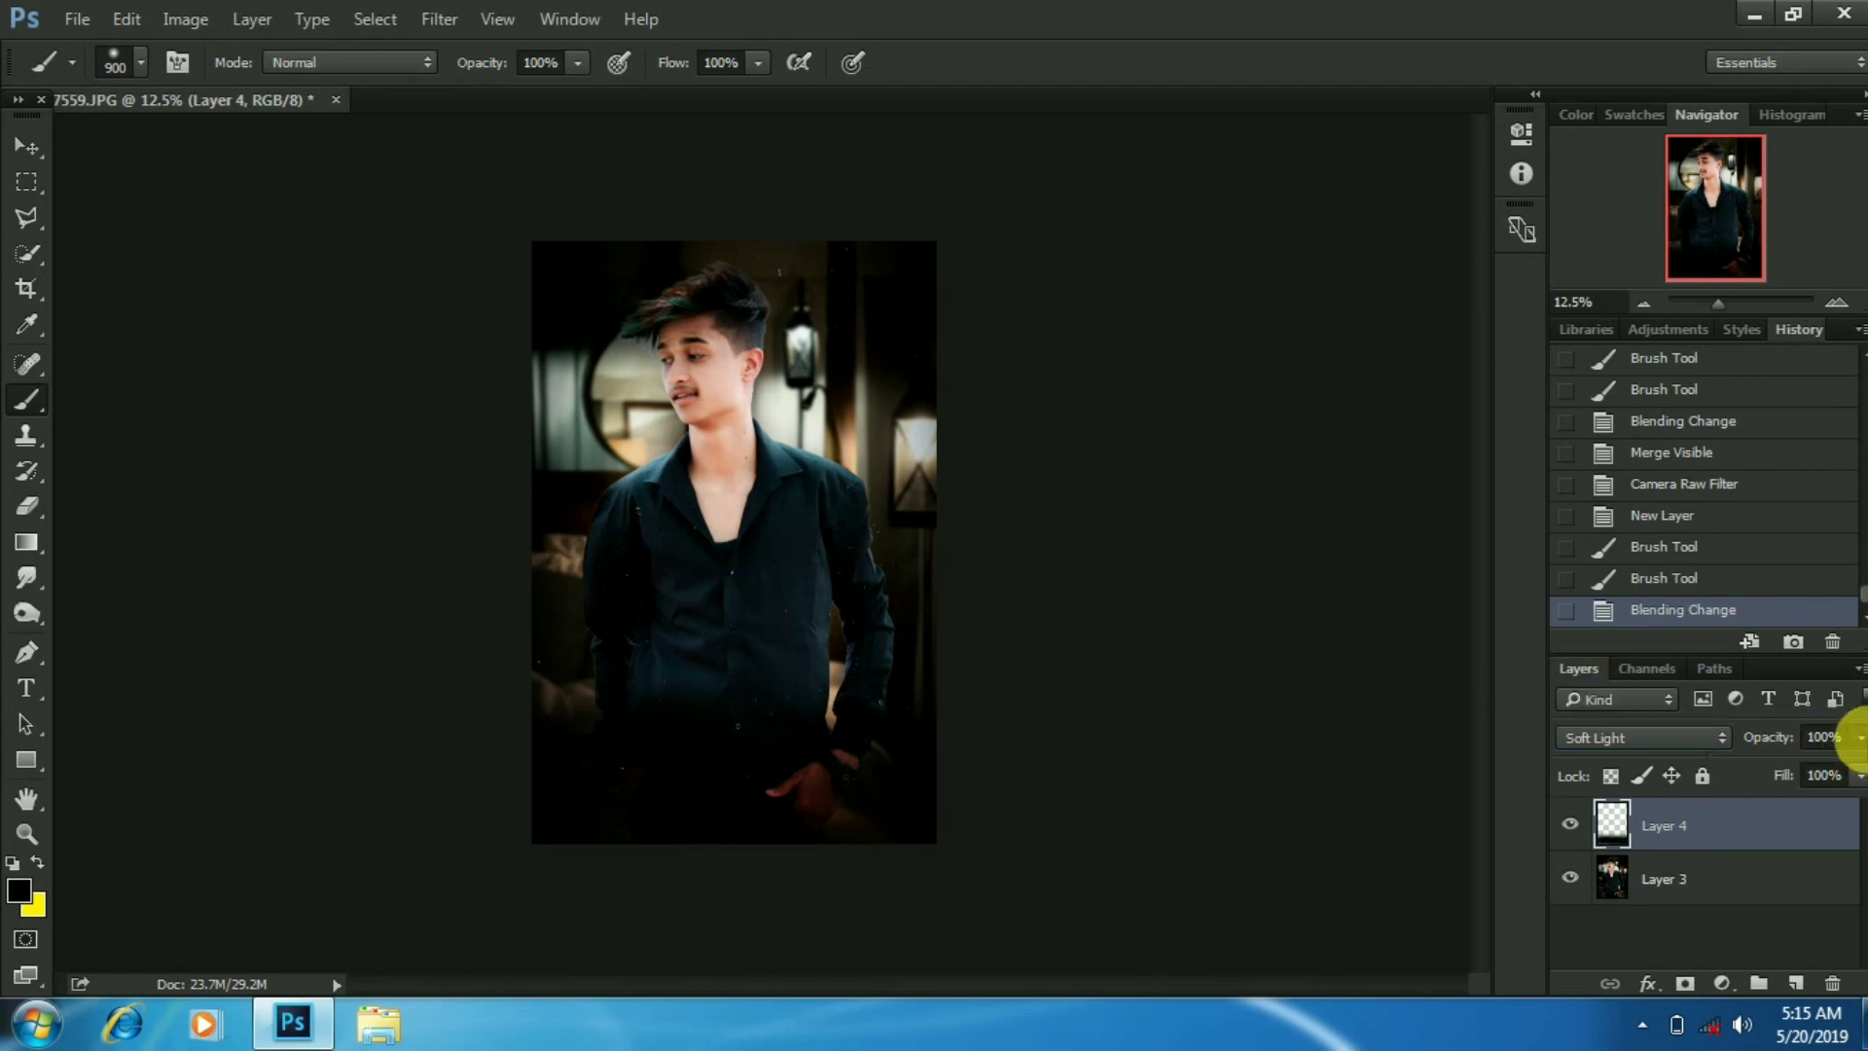
drag(1823, 773, 1808, 806)
click(1860, 776)
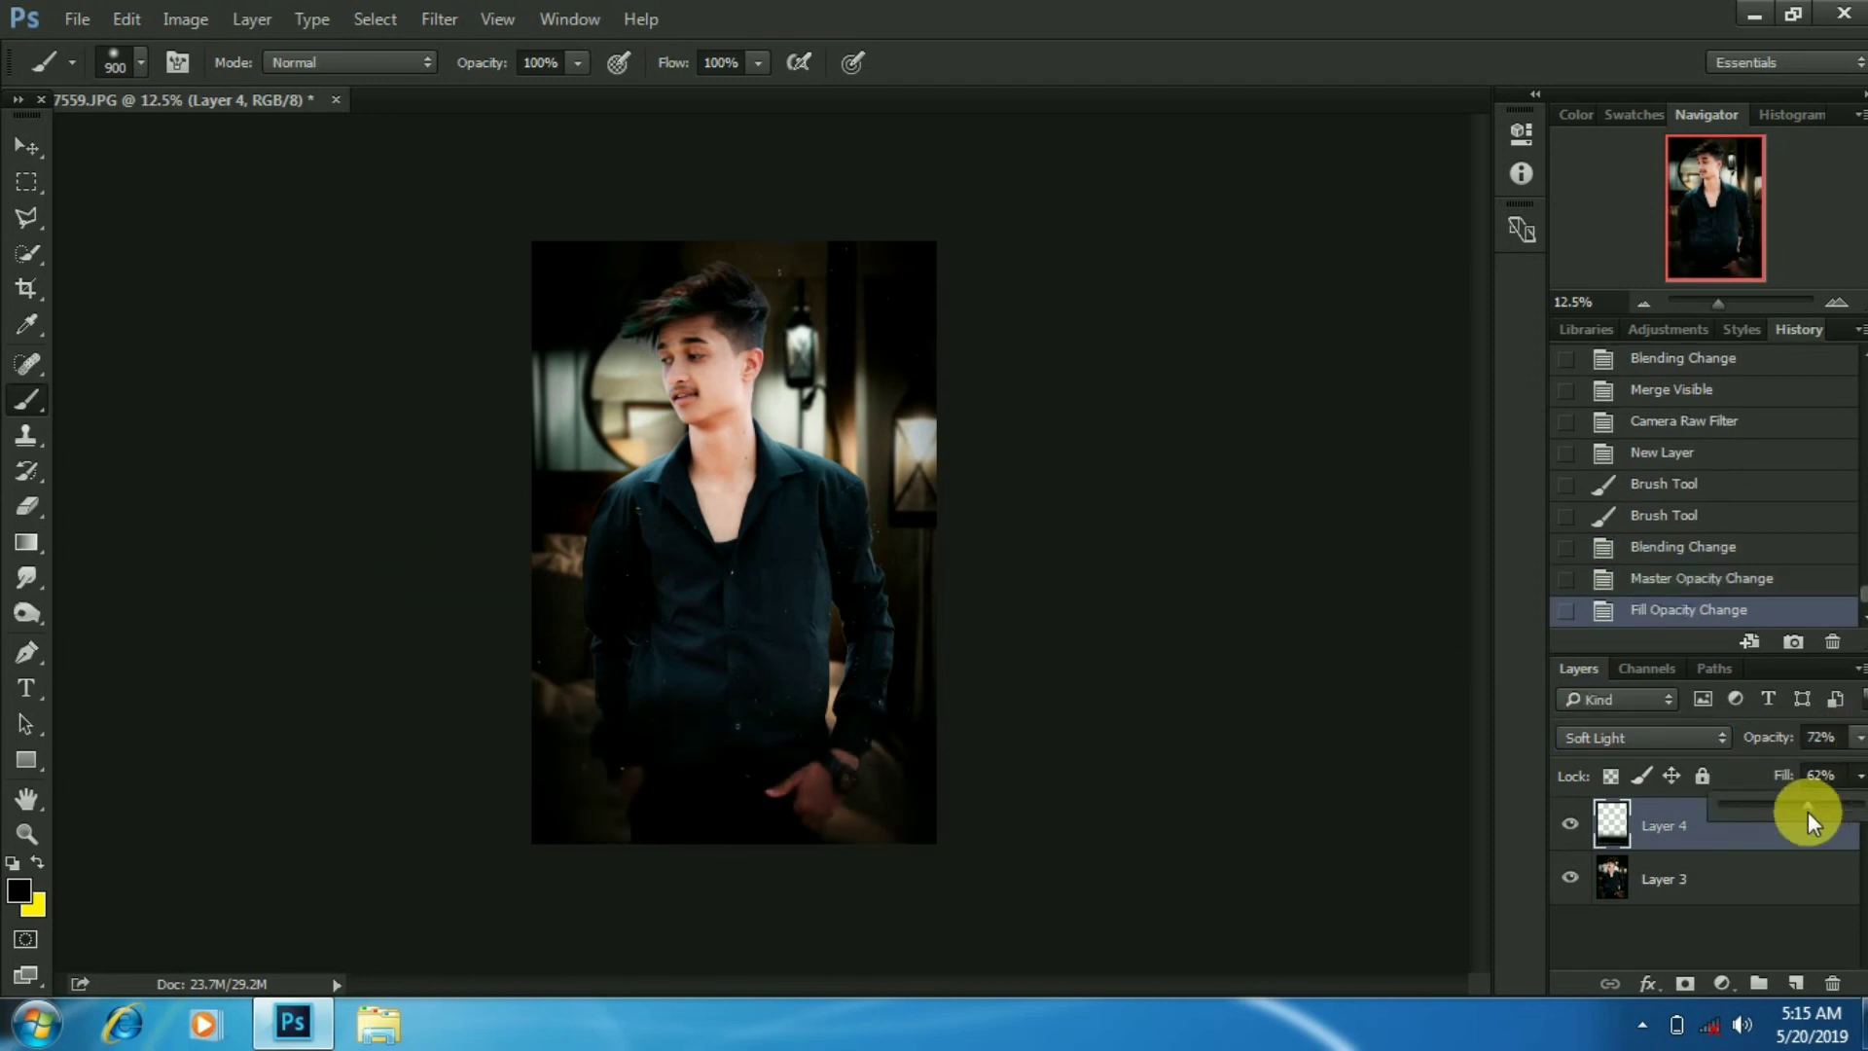
Switch the black layer's blending to Screen and merge it down into the photo
click(1643, 737)
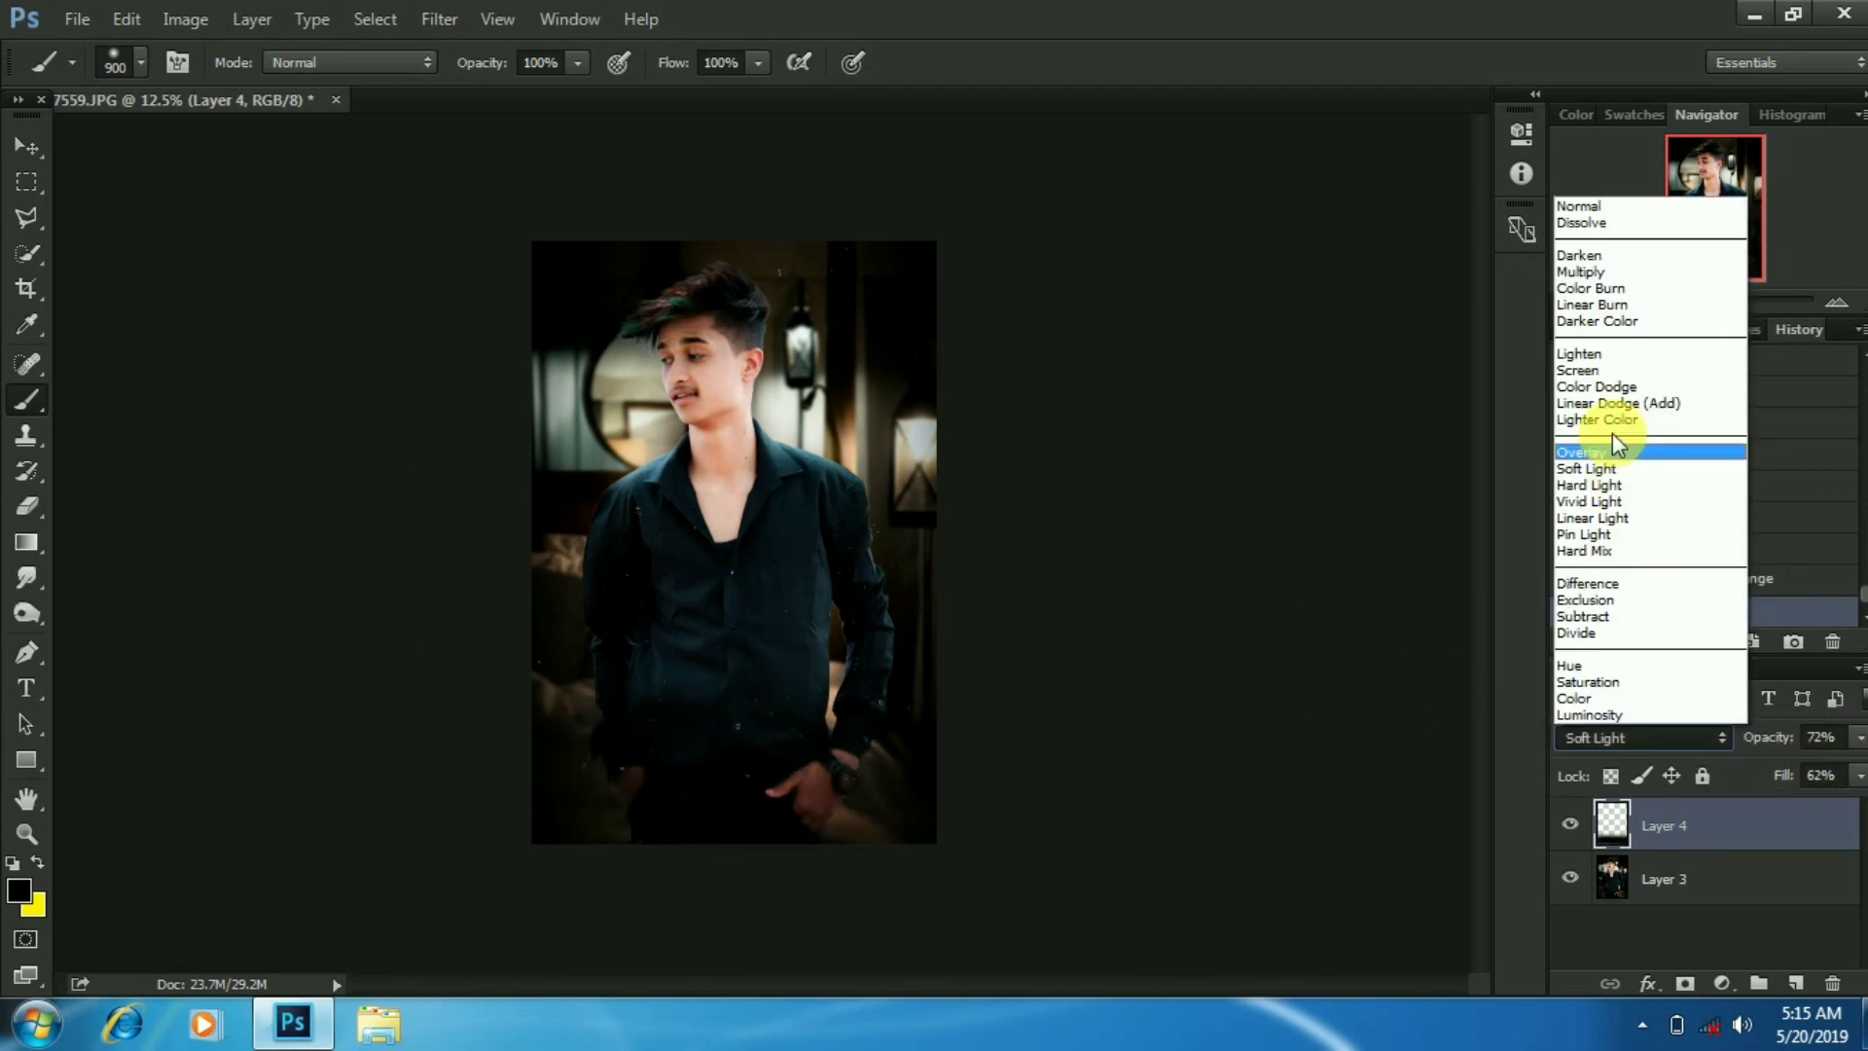
click(1593, 371)
right_click(1652, 842)
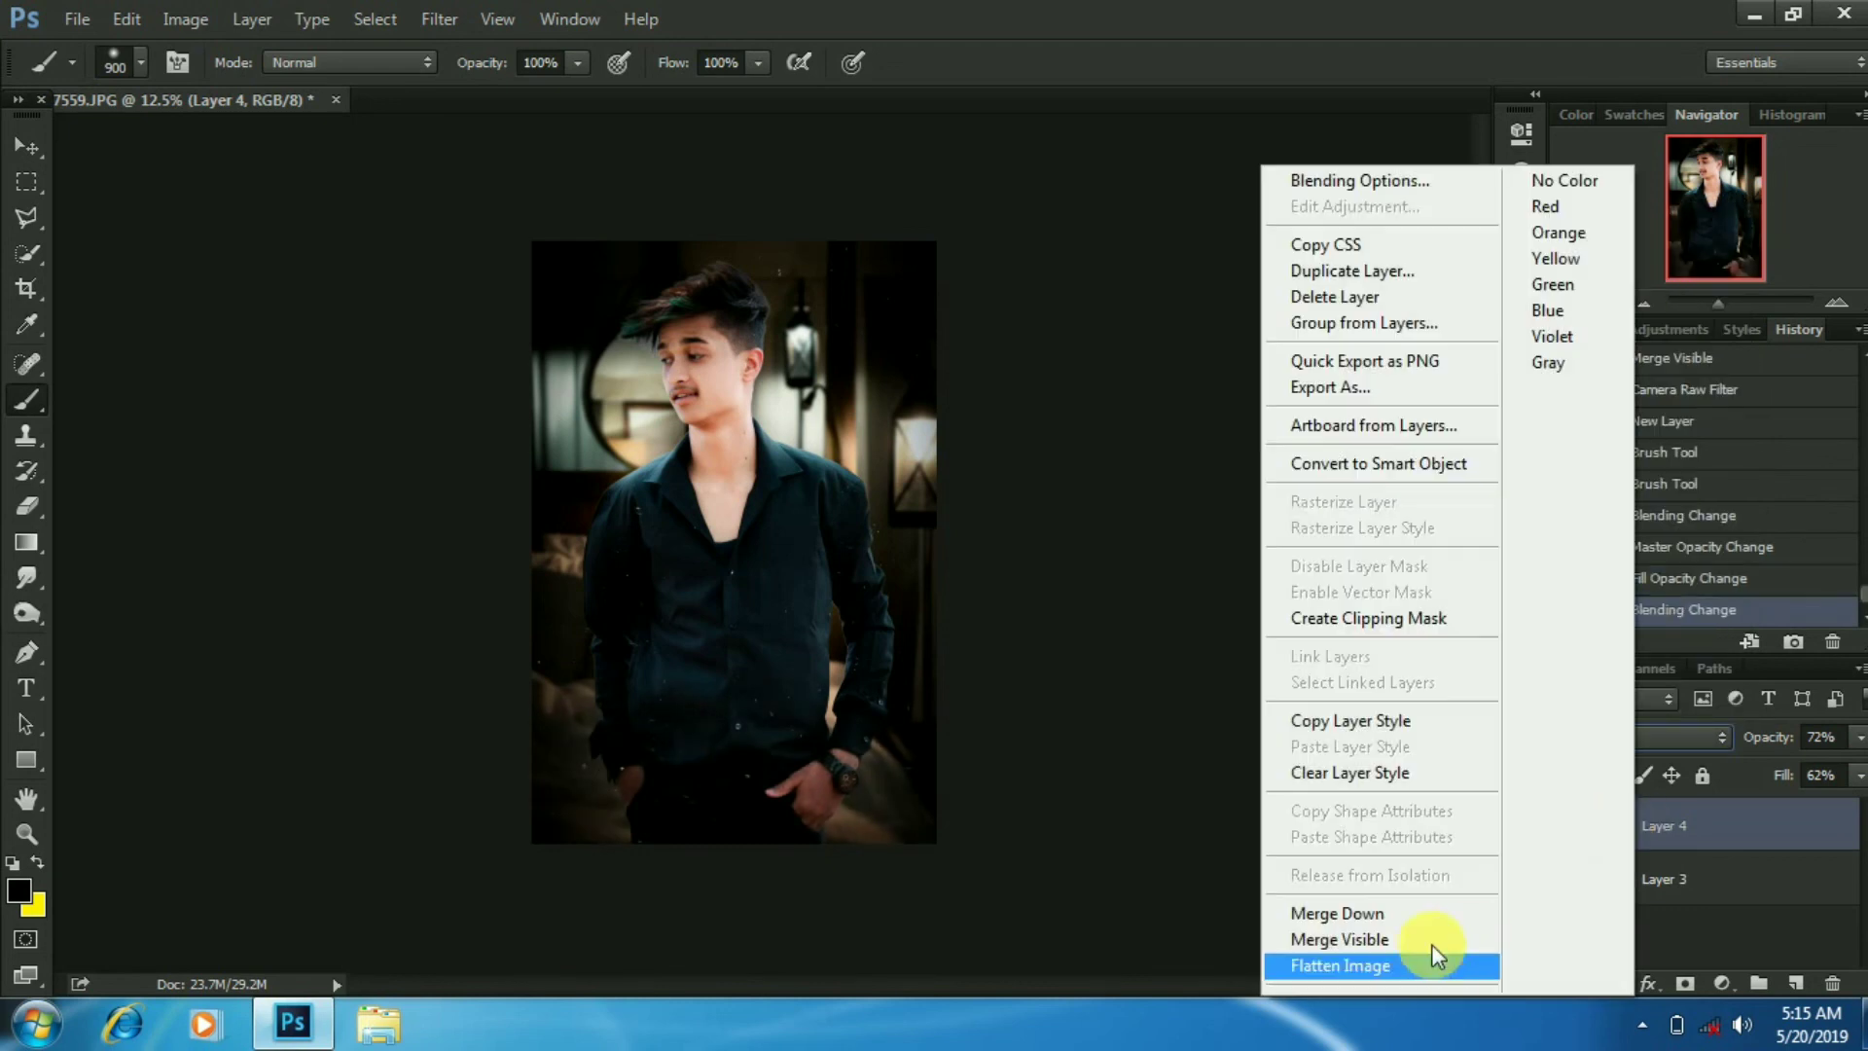
click(1343, 911)
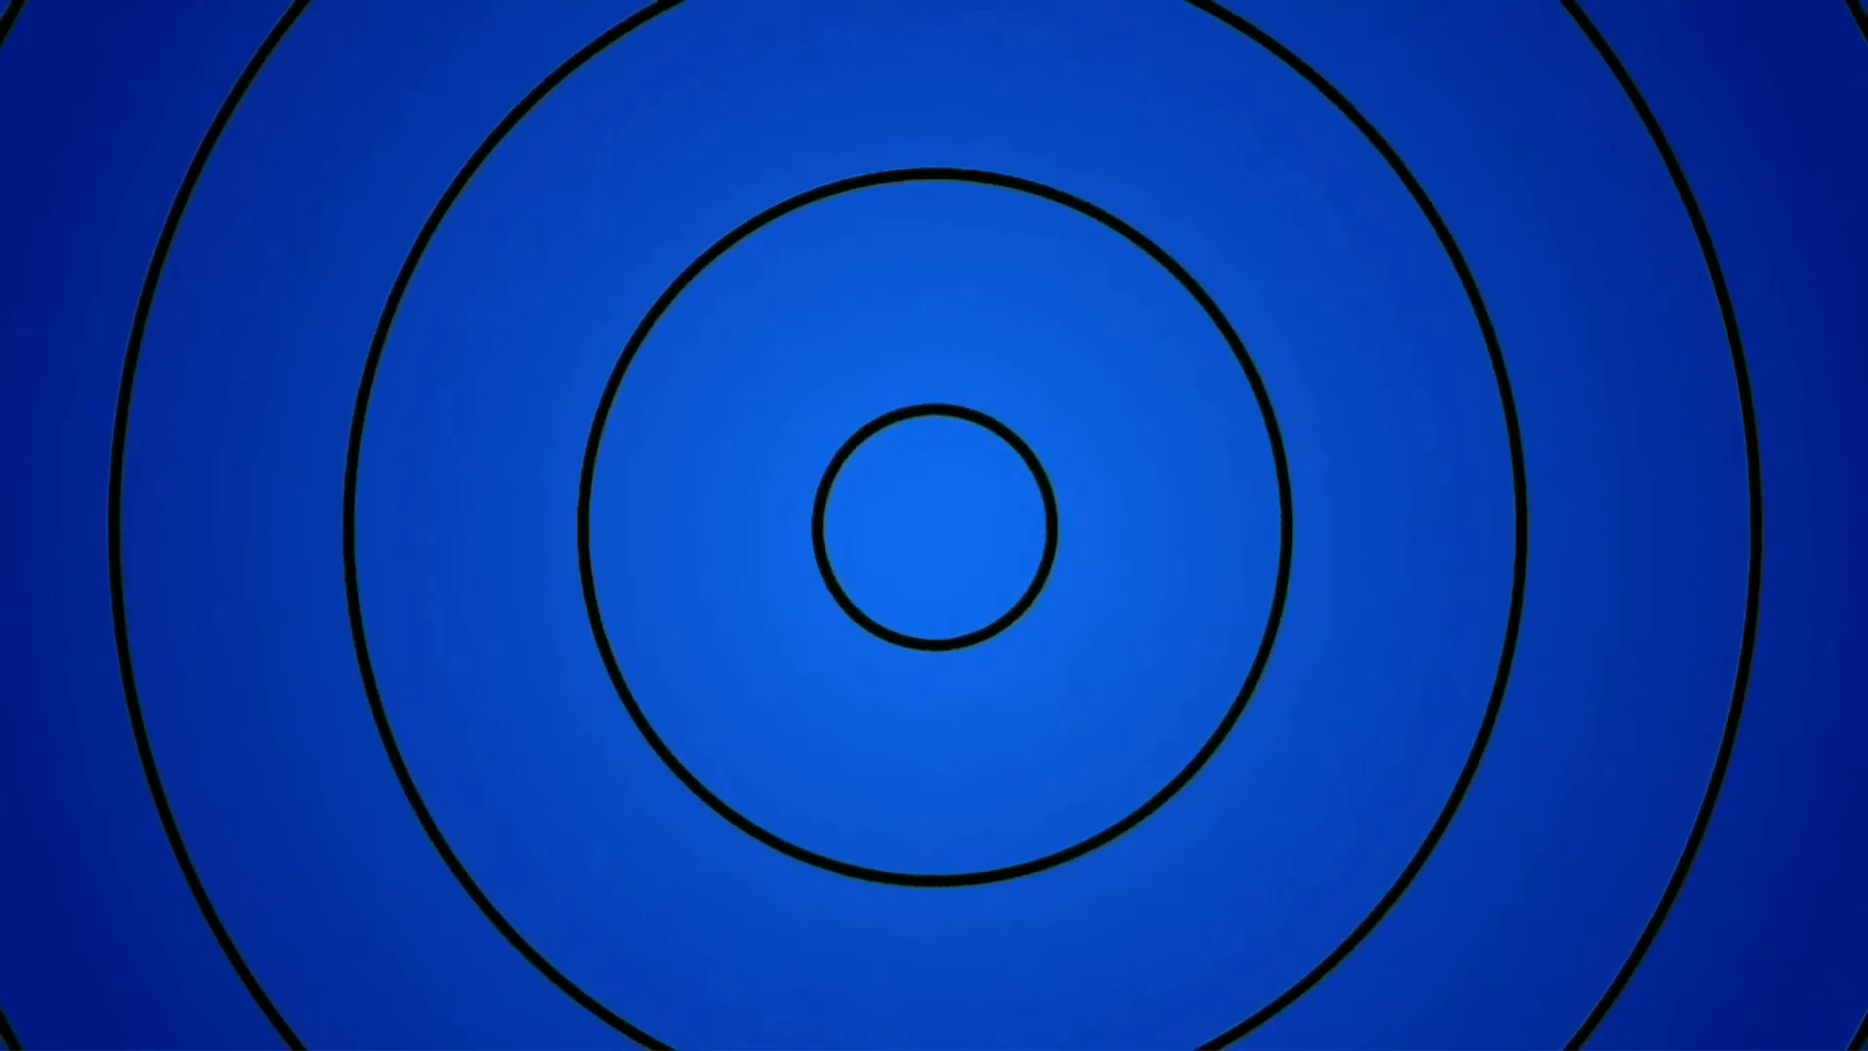